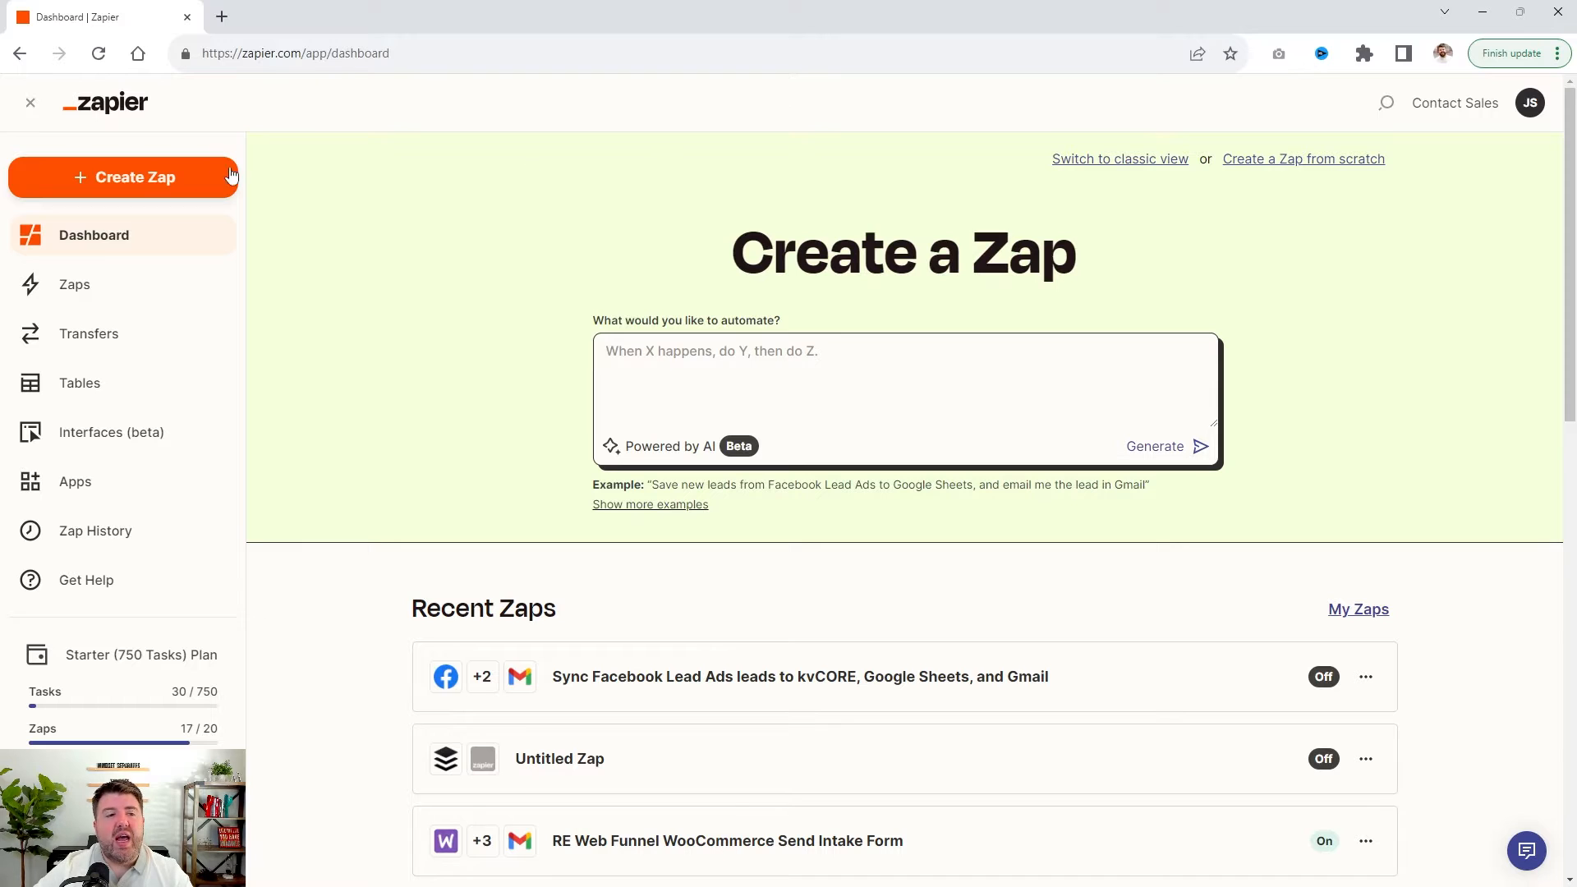
Step: Create a new Zap in a separate tab and set its trigger app to Facebook Lead Ads
right_click(97, 177)
click(148, 192)
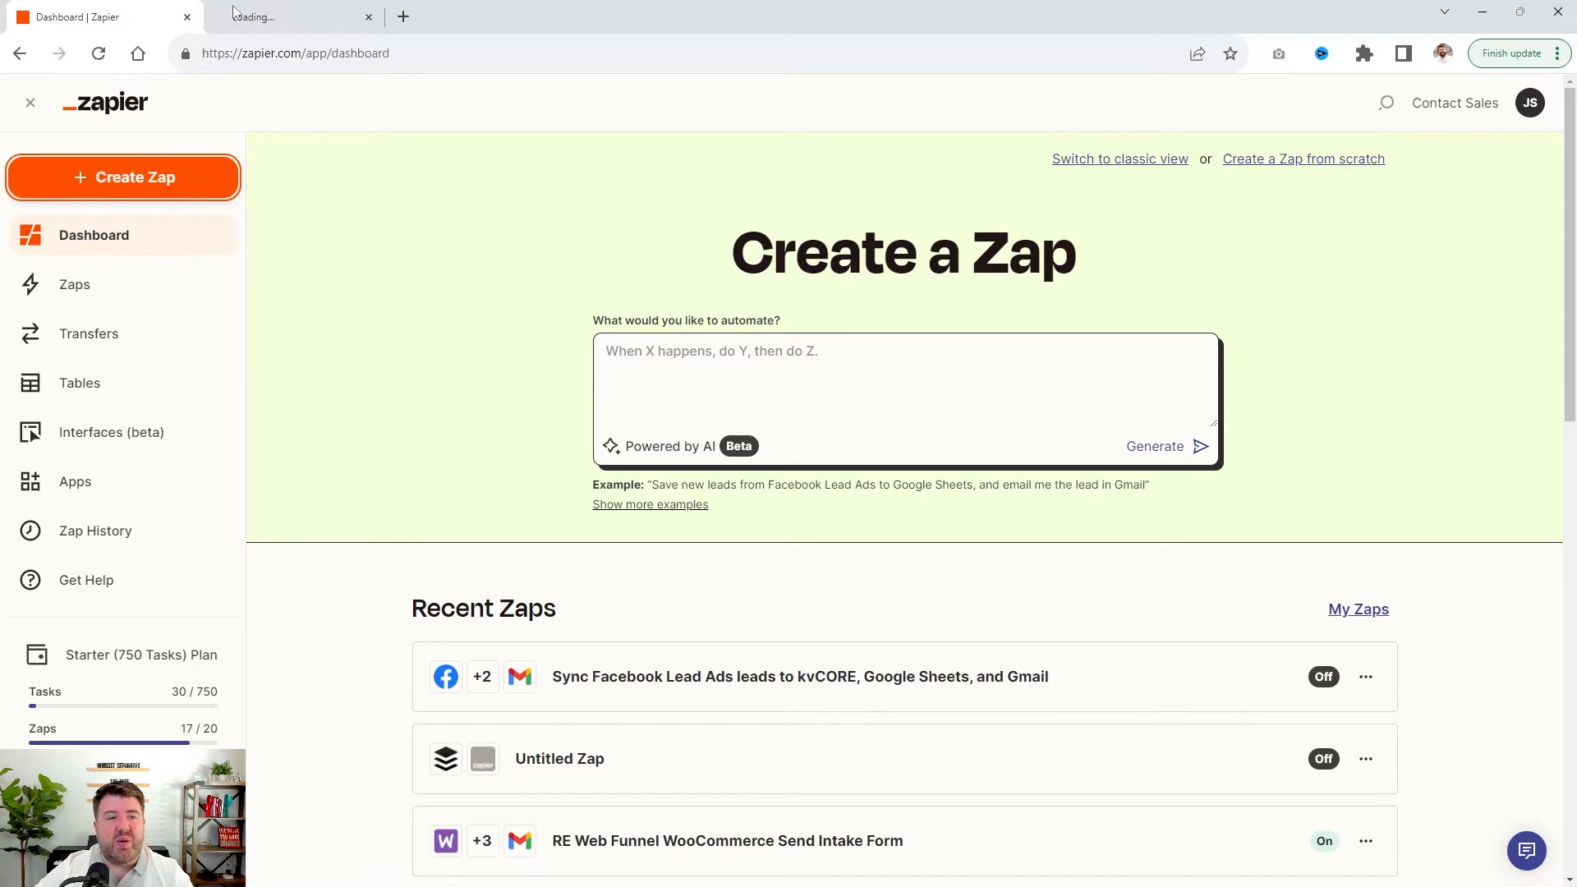
click(230, 25)
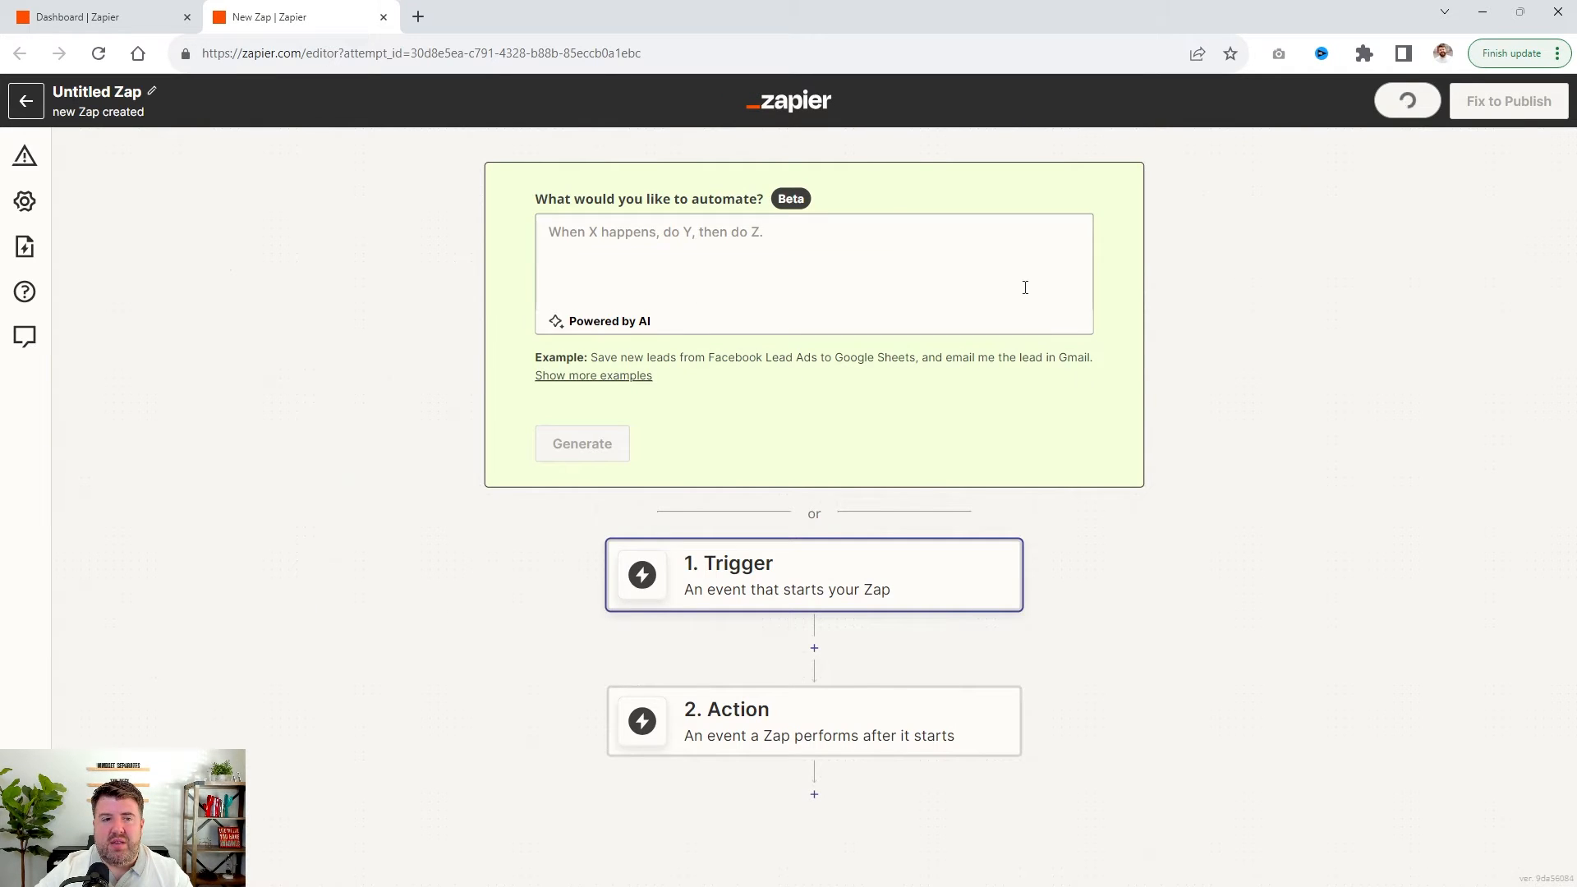
click(767, 587)
text(f)
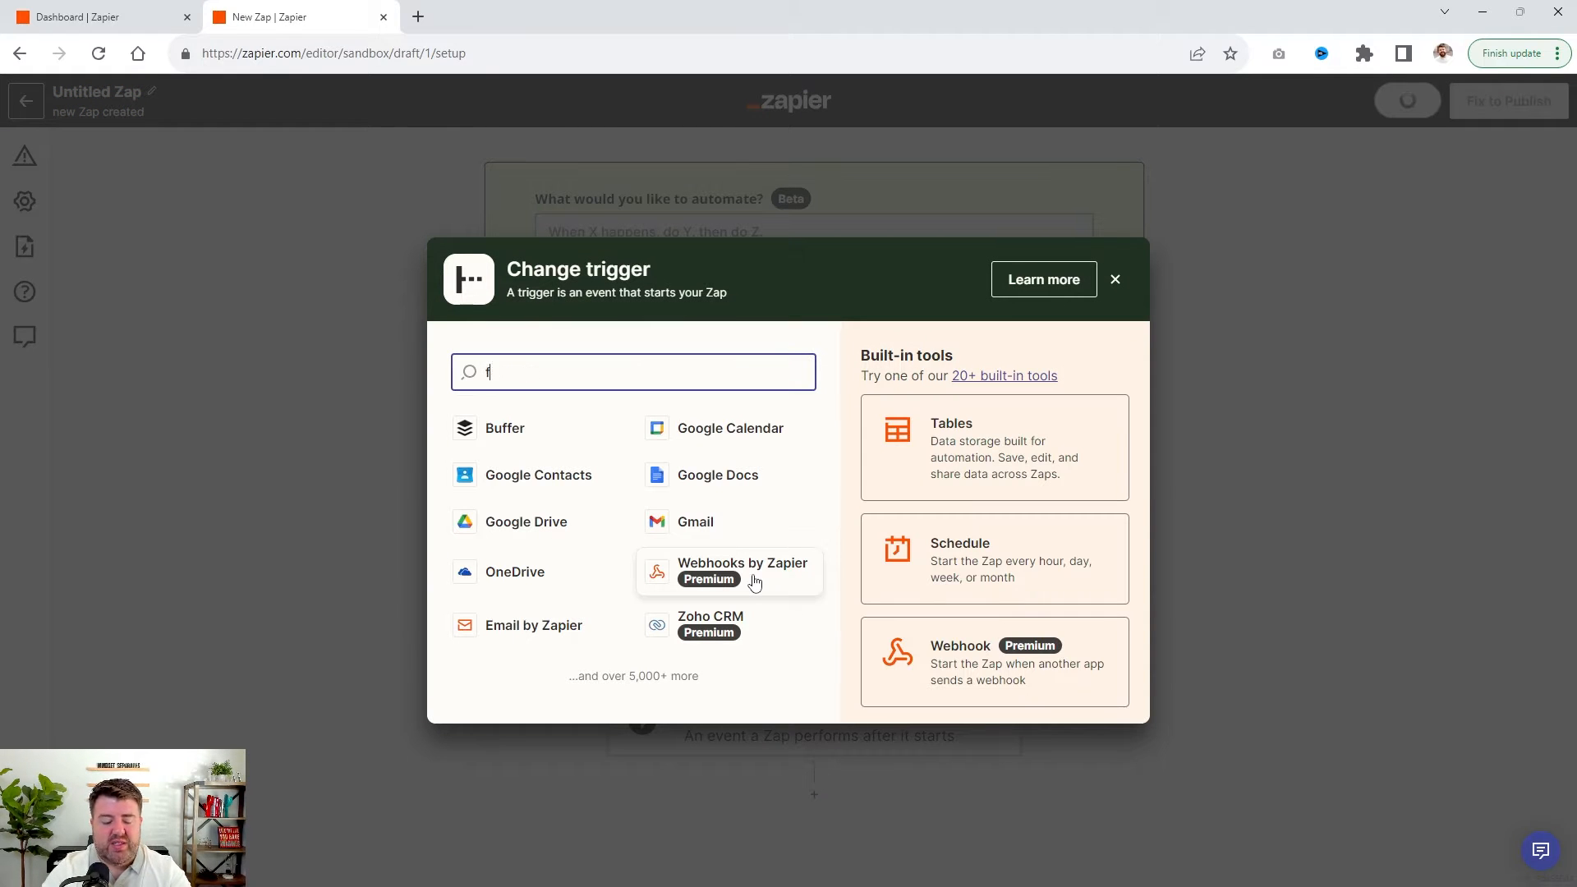
text(acebook lead)
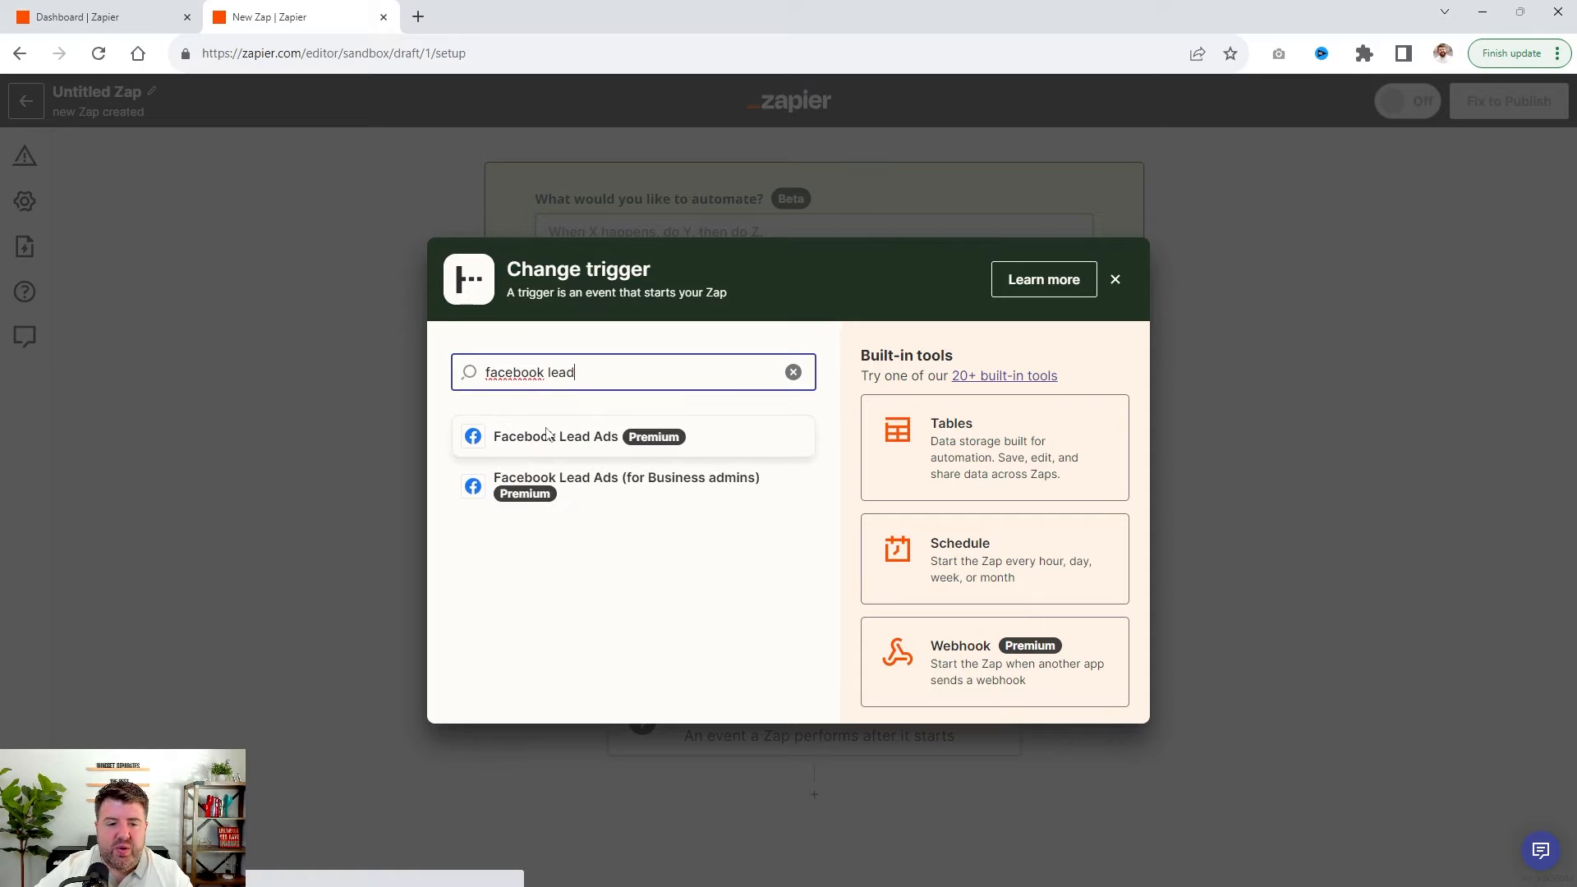
click(548, 436)
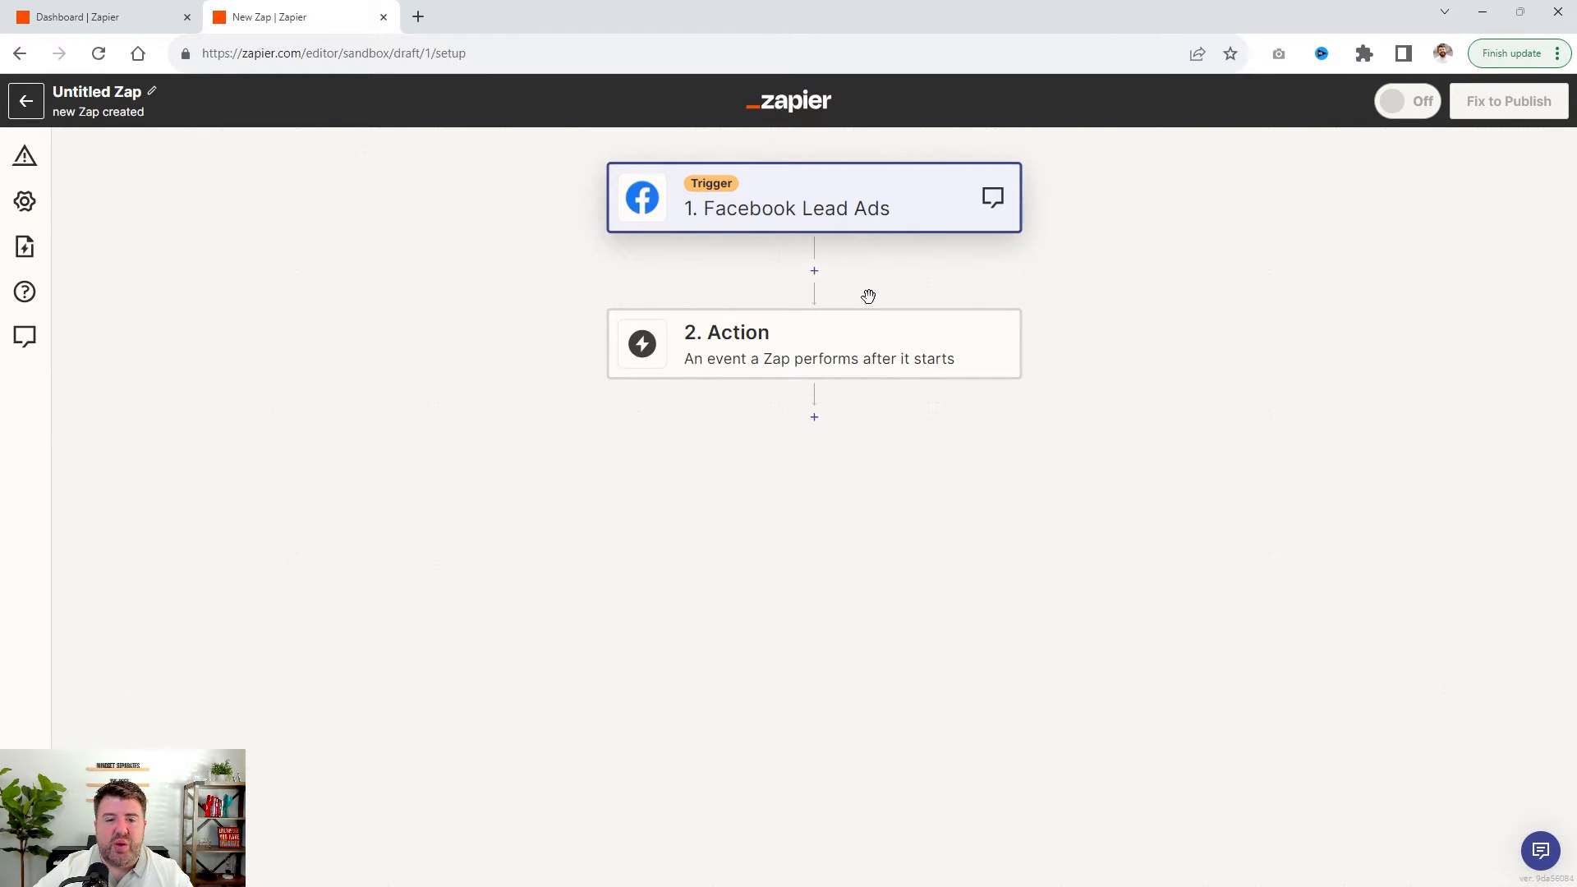
Step: Add kvCORE as the Zap's action with the Create Contact (Post) event, then close this draft and return to the dashboard
click(494, 547)
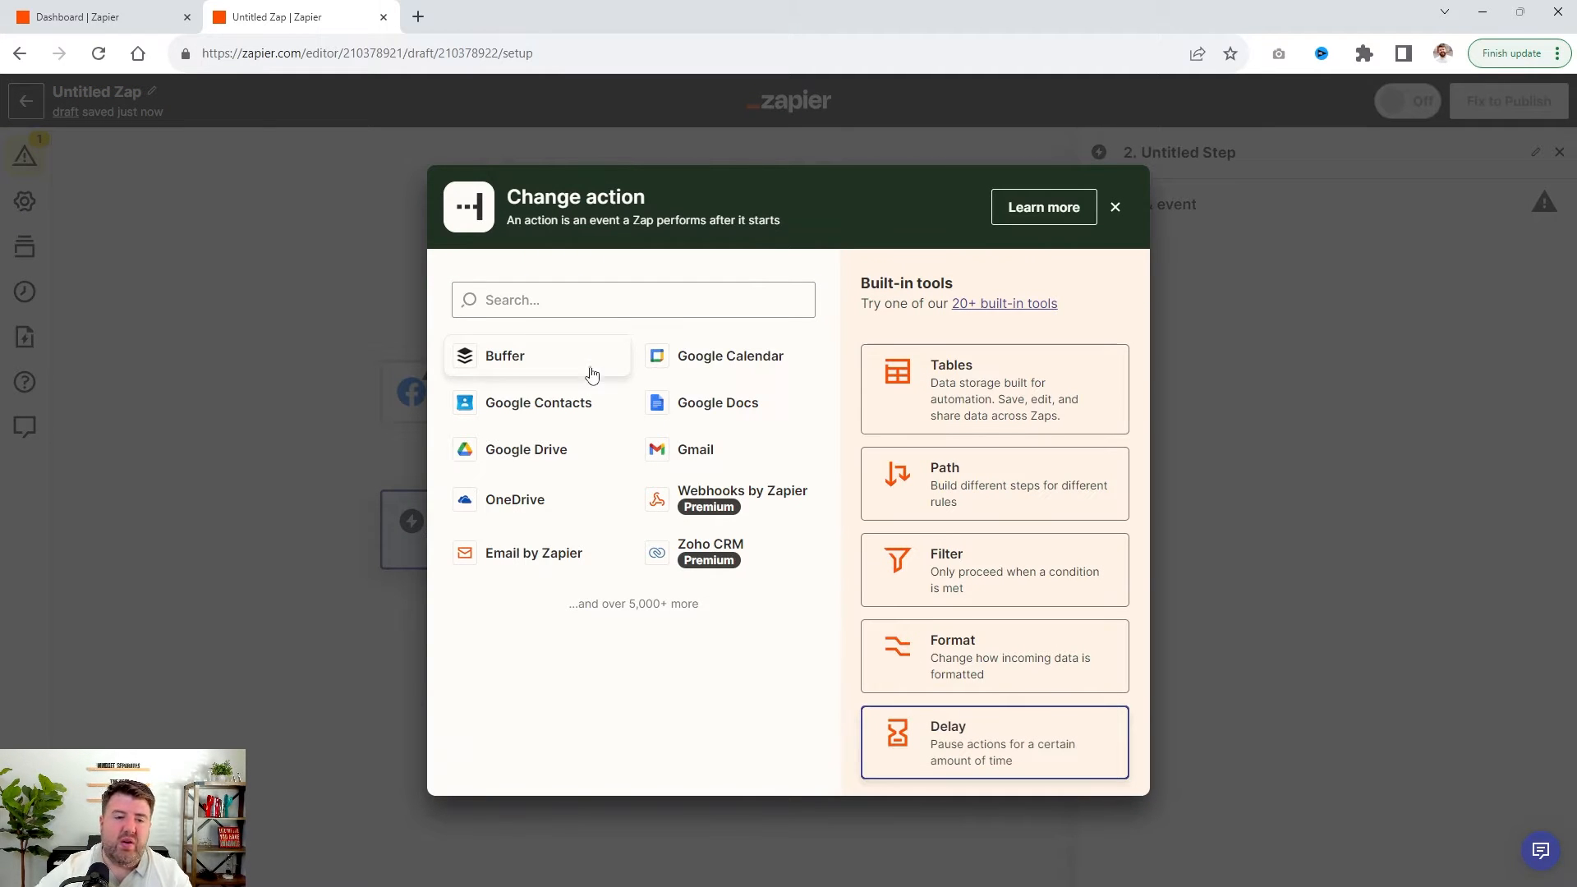
click(615, 305)
text(kvcore)
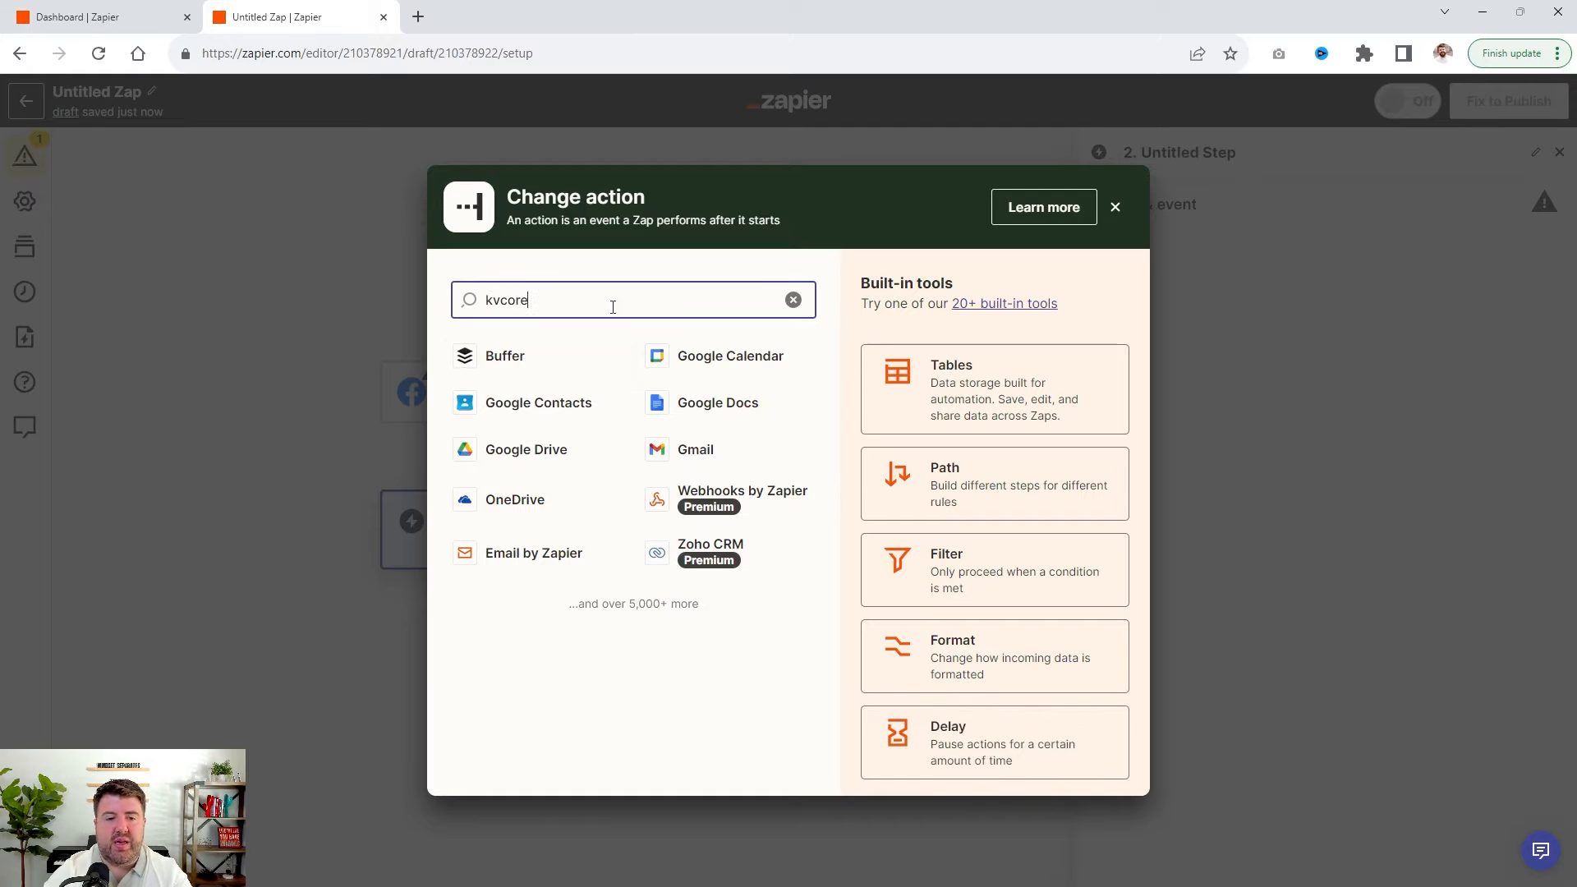
click(544, 361)
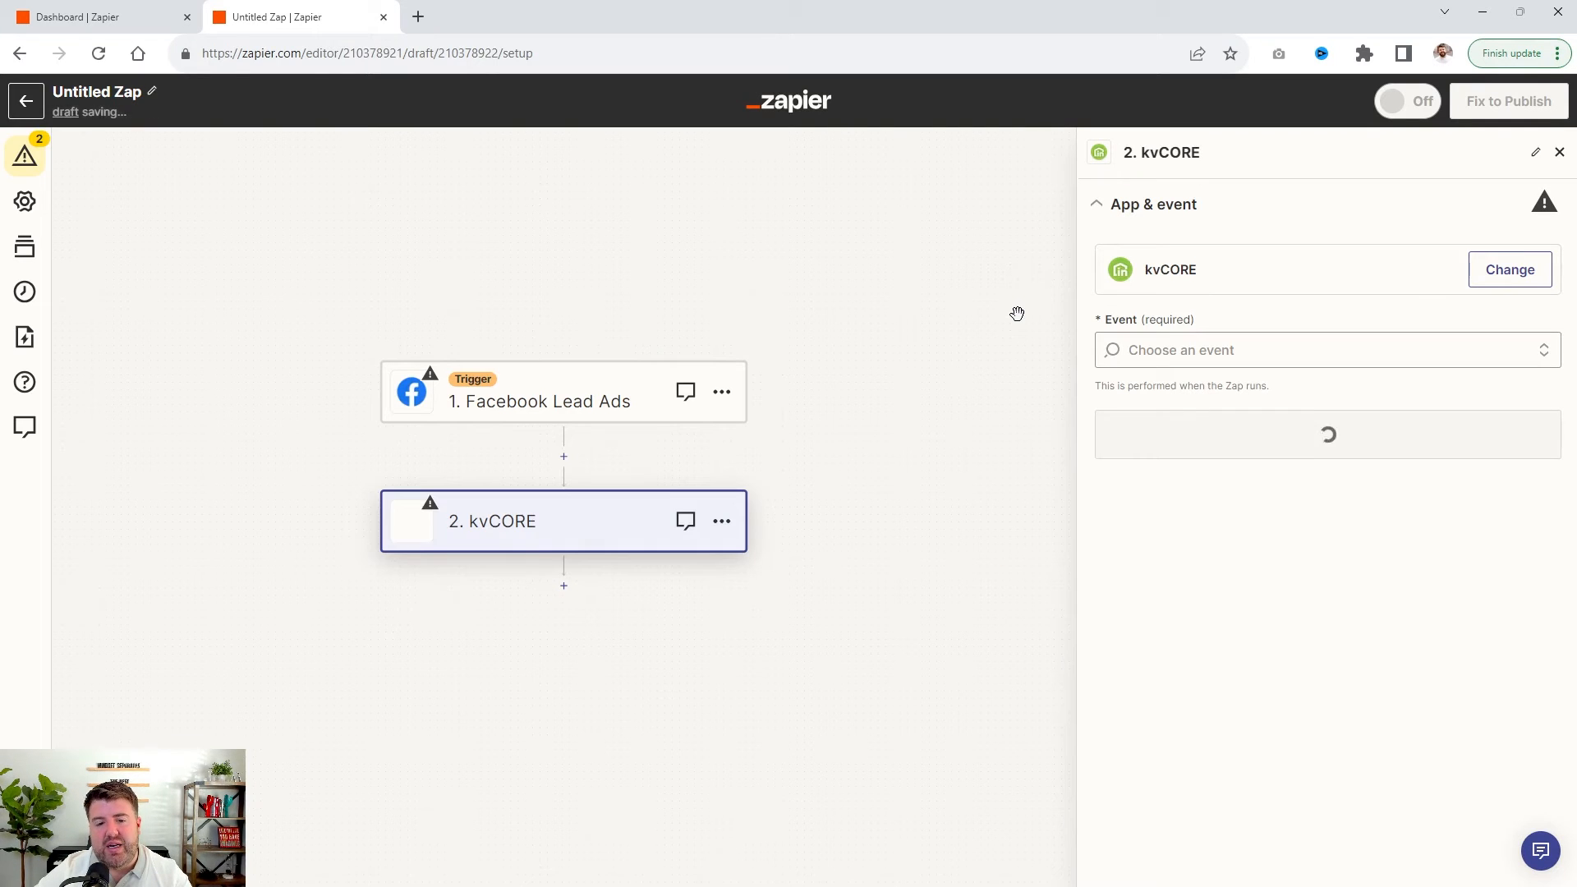
click(1216, 350)
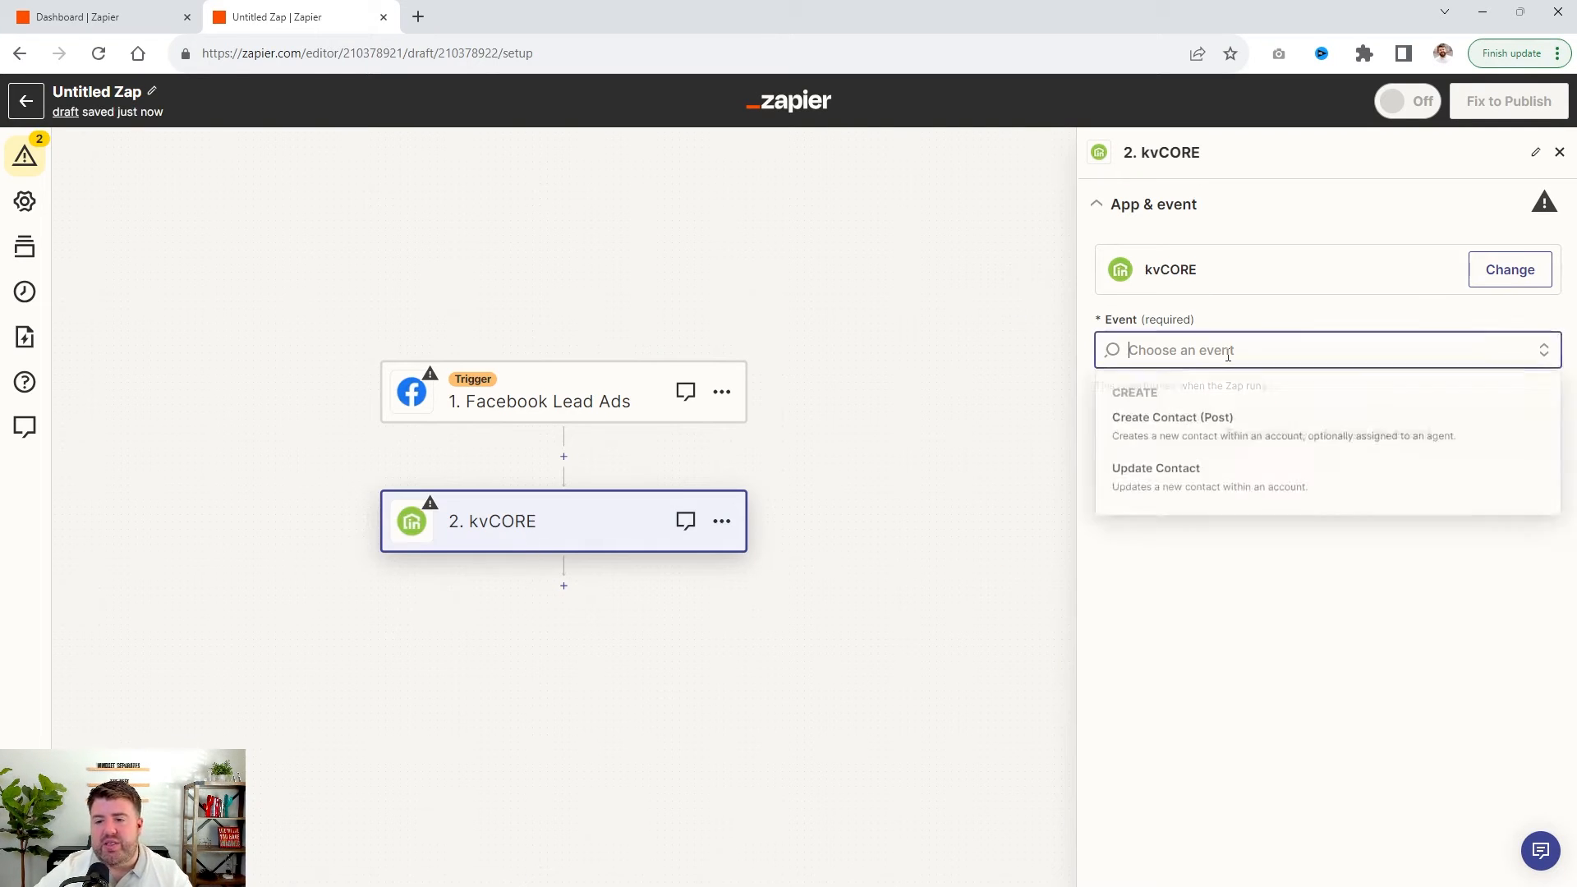
click(1226, 424)
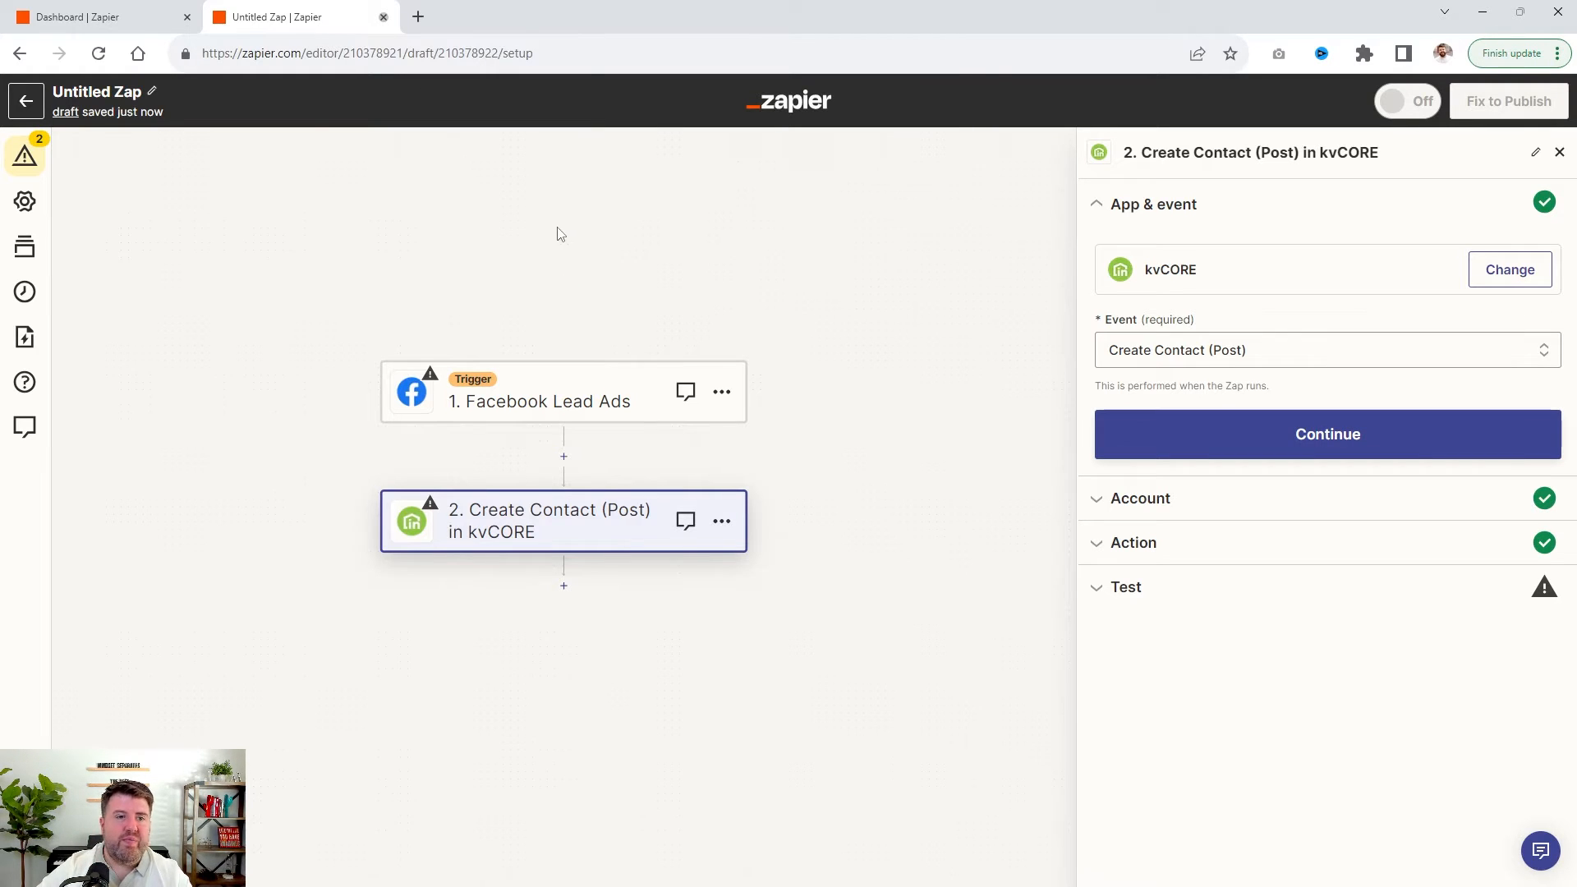
click(895, 151)
click(480, 205)
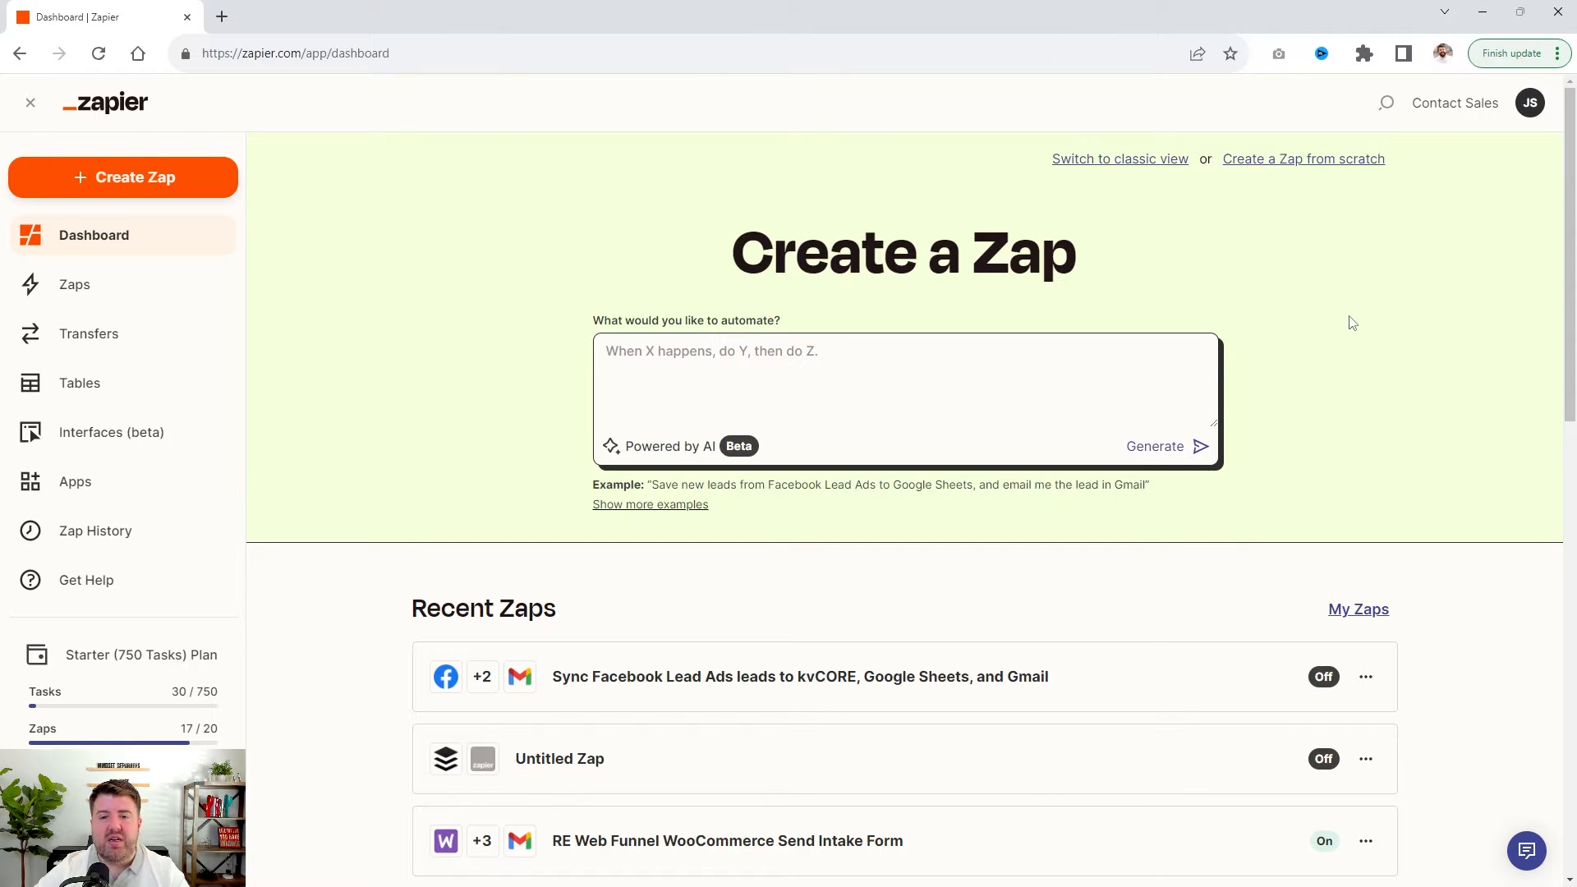
Step: Fill the automation prompt with "Save new leads from Facebook Lead Ads to kvCore and to Google Sheets, and email me the lead in Gmail"
scroll(1352, 323, down, 3)
scroll(791, 143, up, 2)
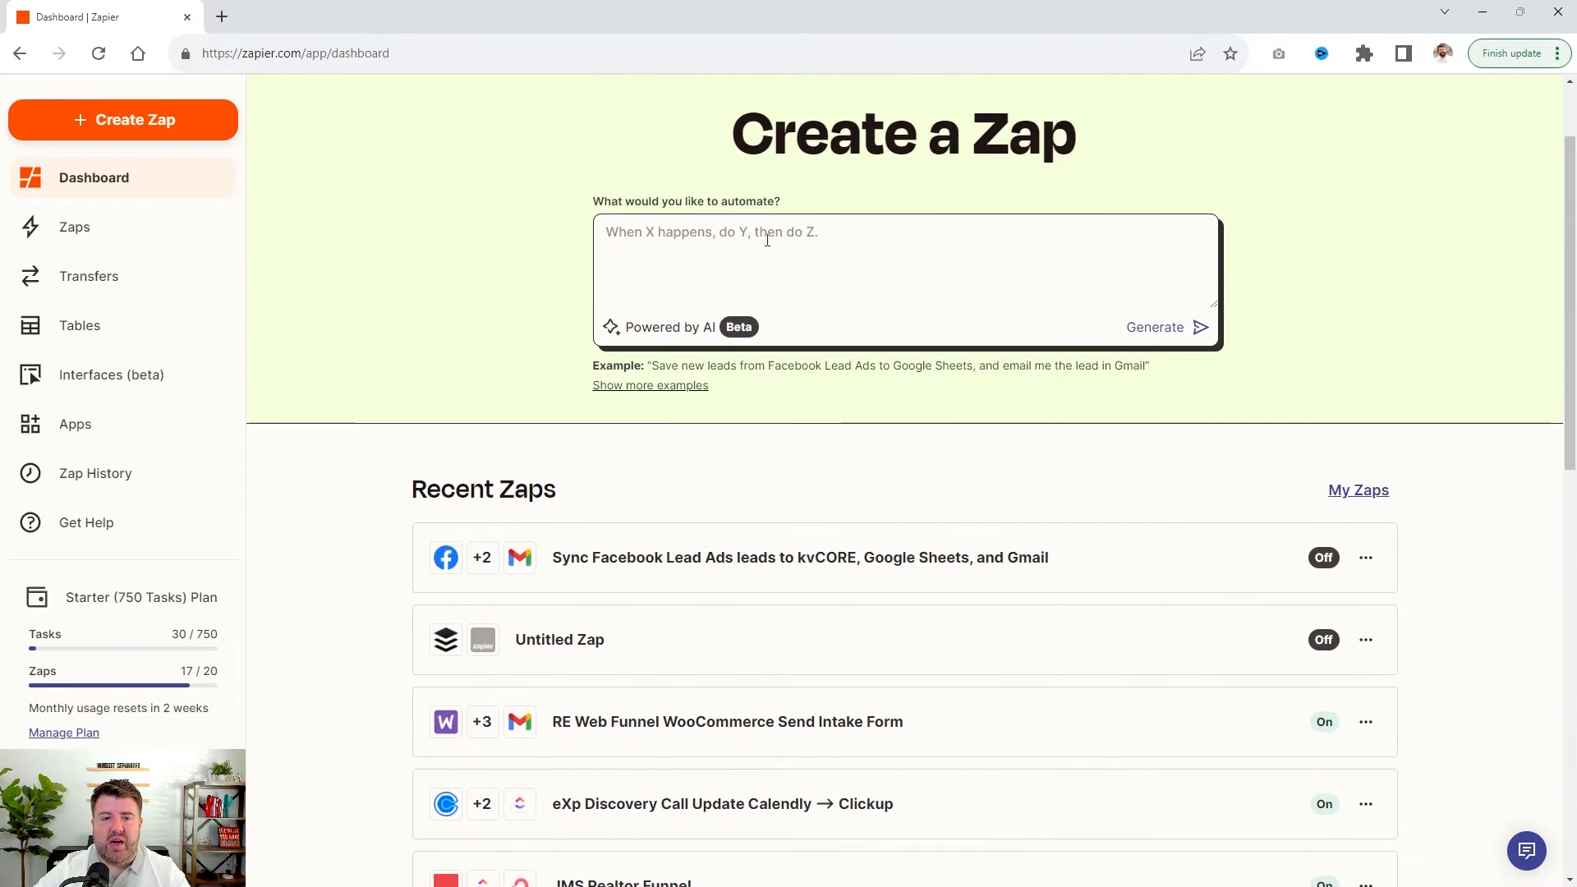
drag(653, 365, 1148, 368)
key(ctrl+c)
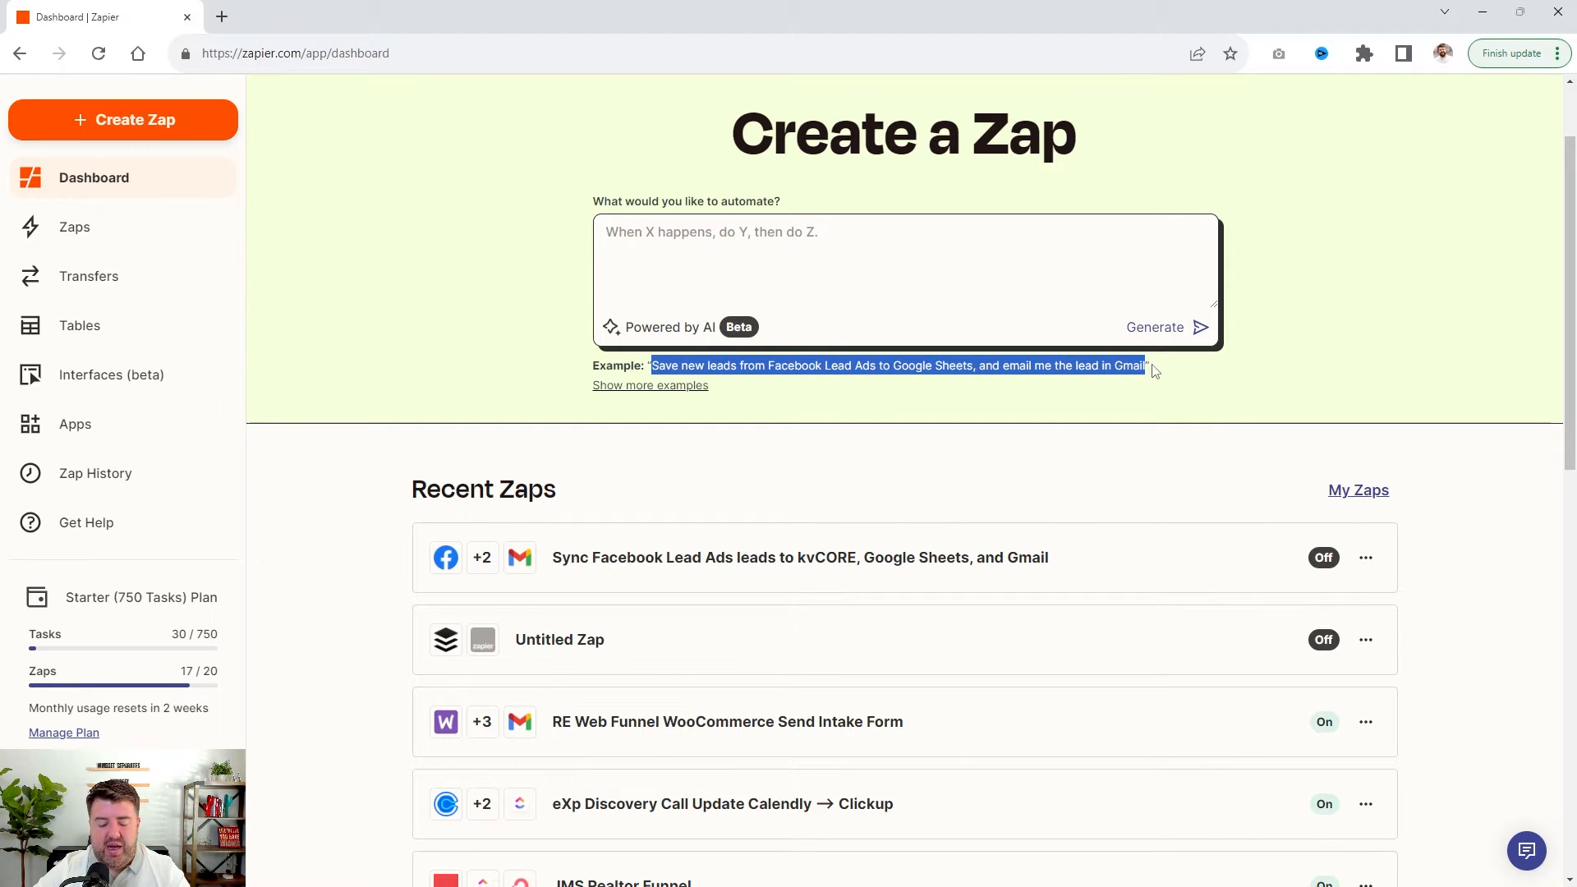
click(767, 239)
key(ctrl+v)
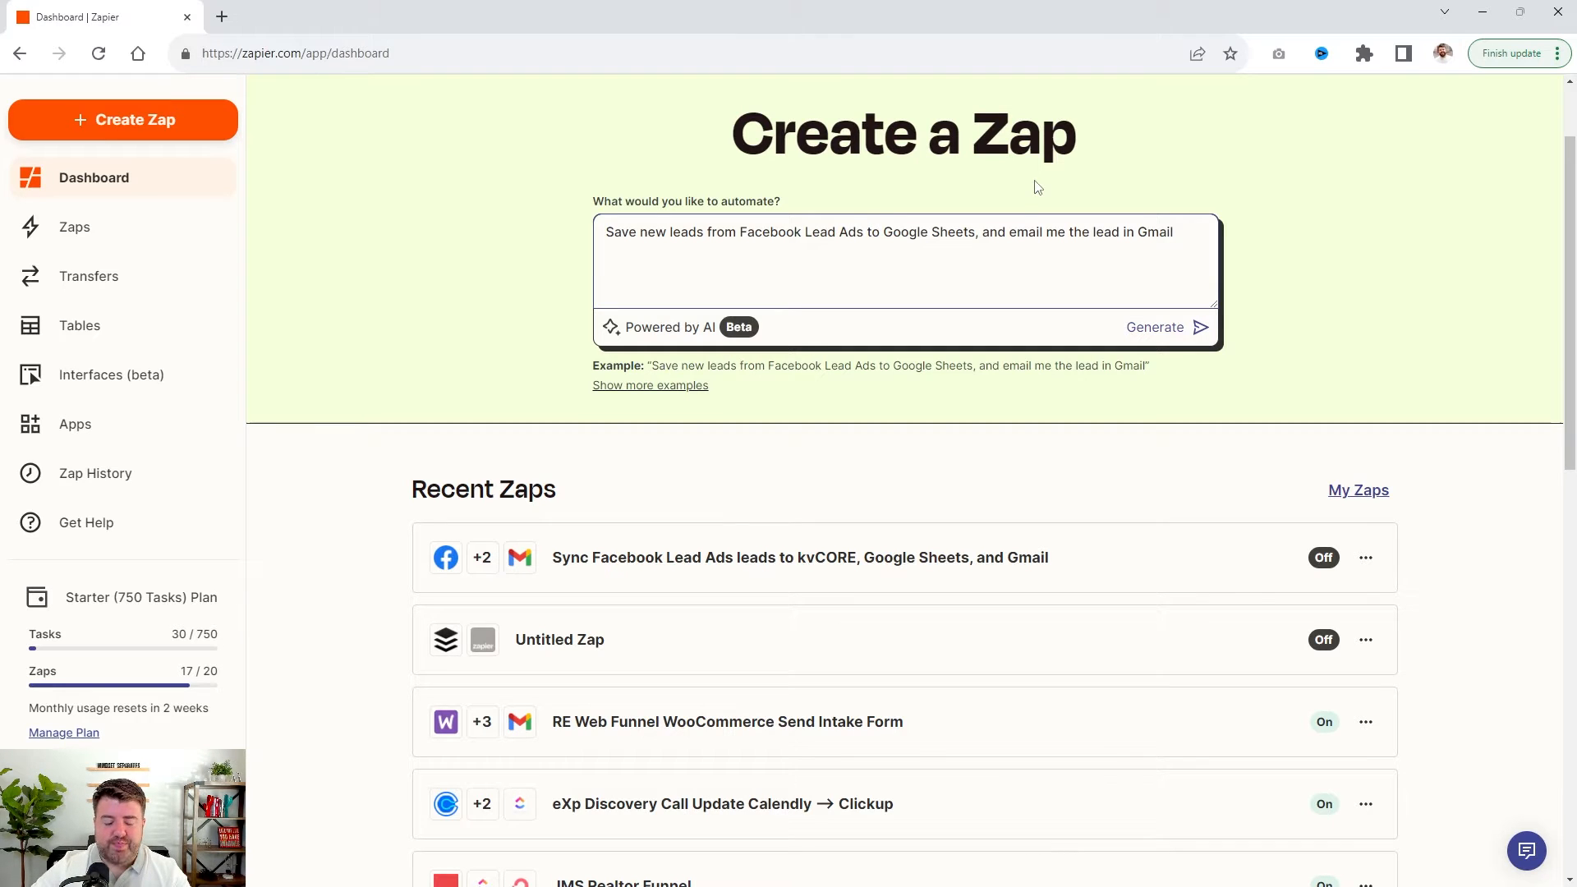
text(to kv)
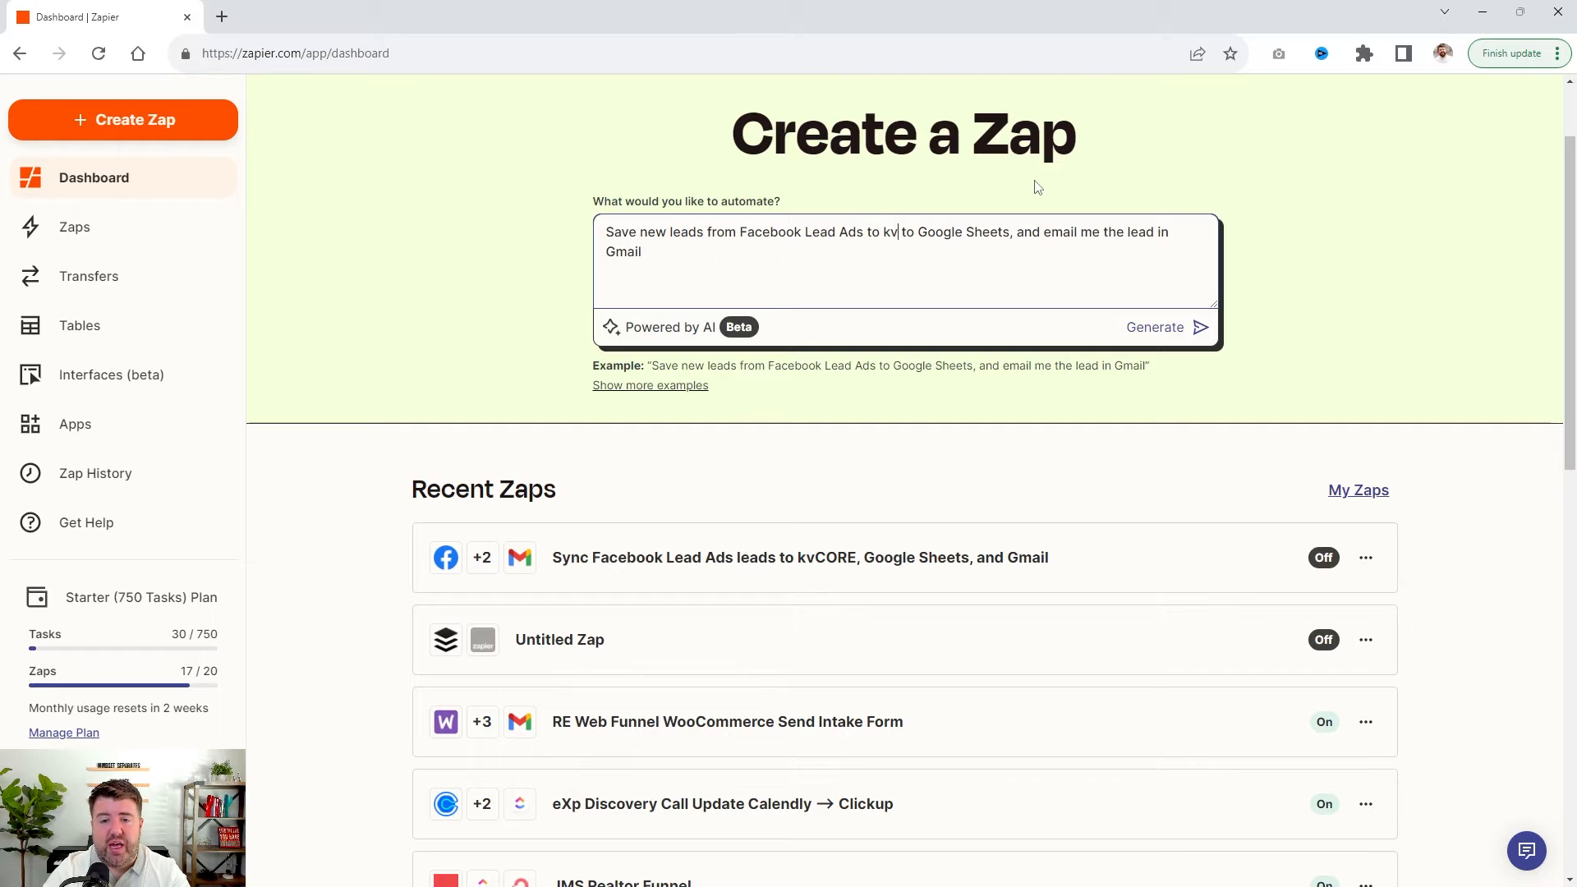
text(Core and)
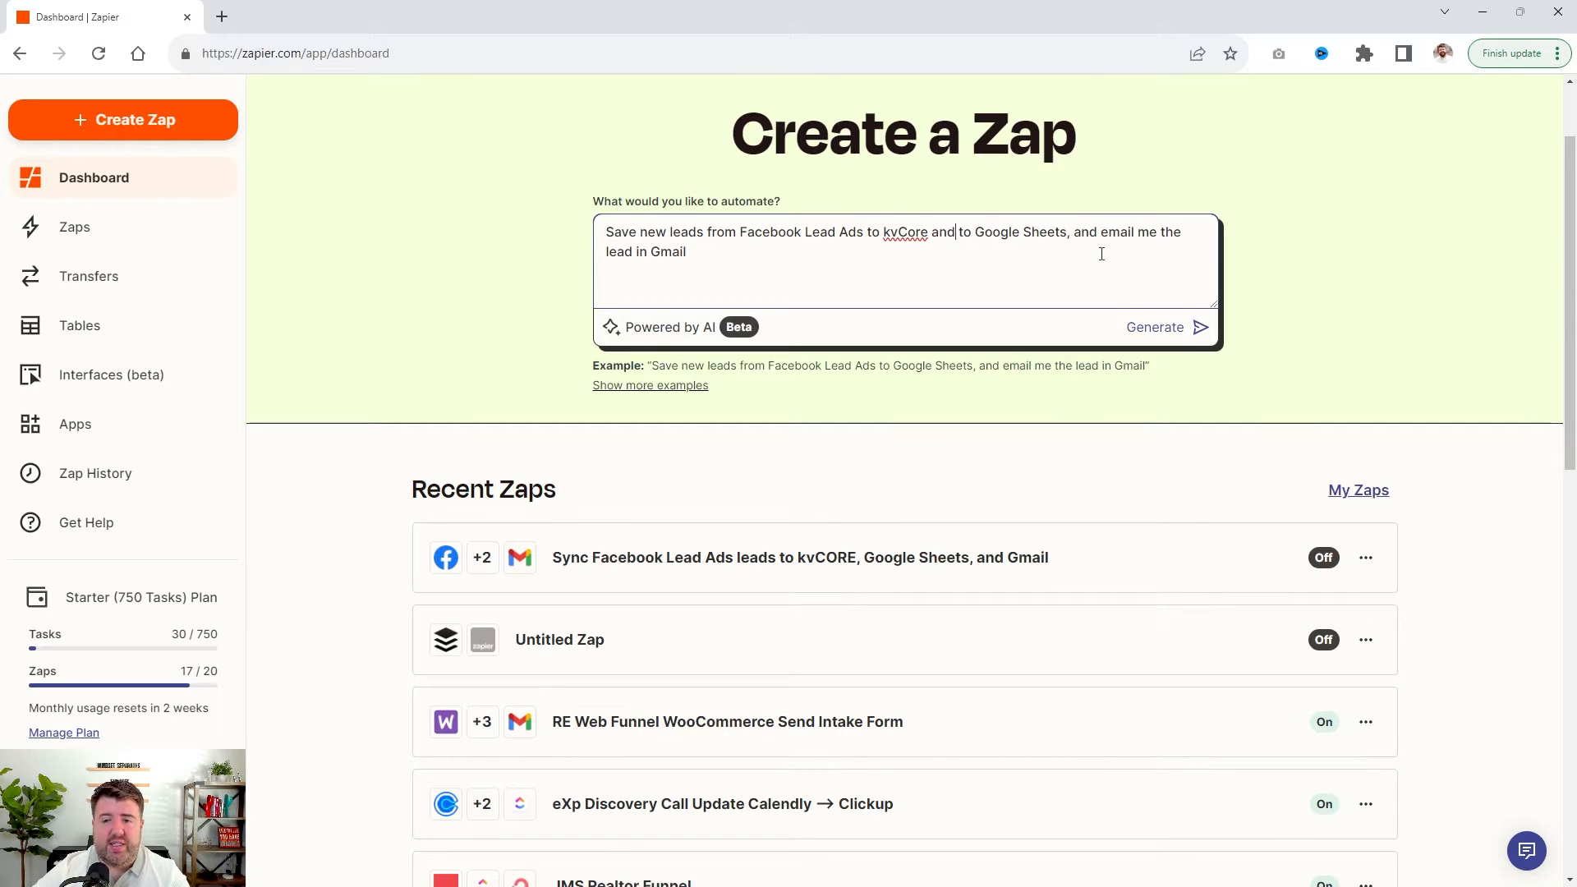
Step: Generate the Zap from the prompt, review its suggested steps and open it in the editor
click(1166, 332)
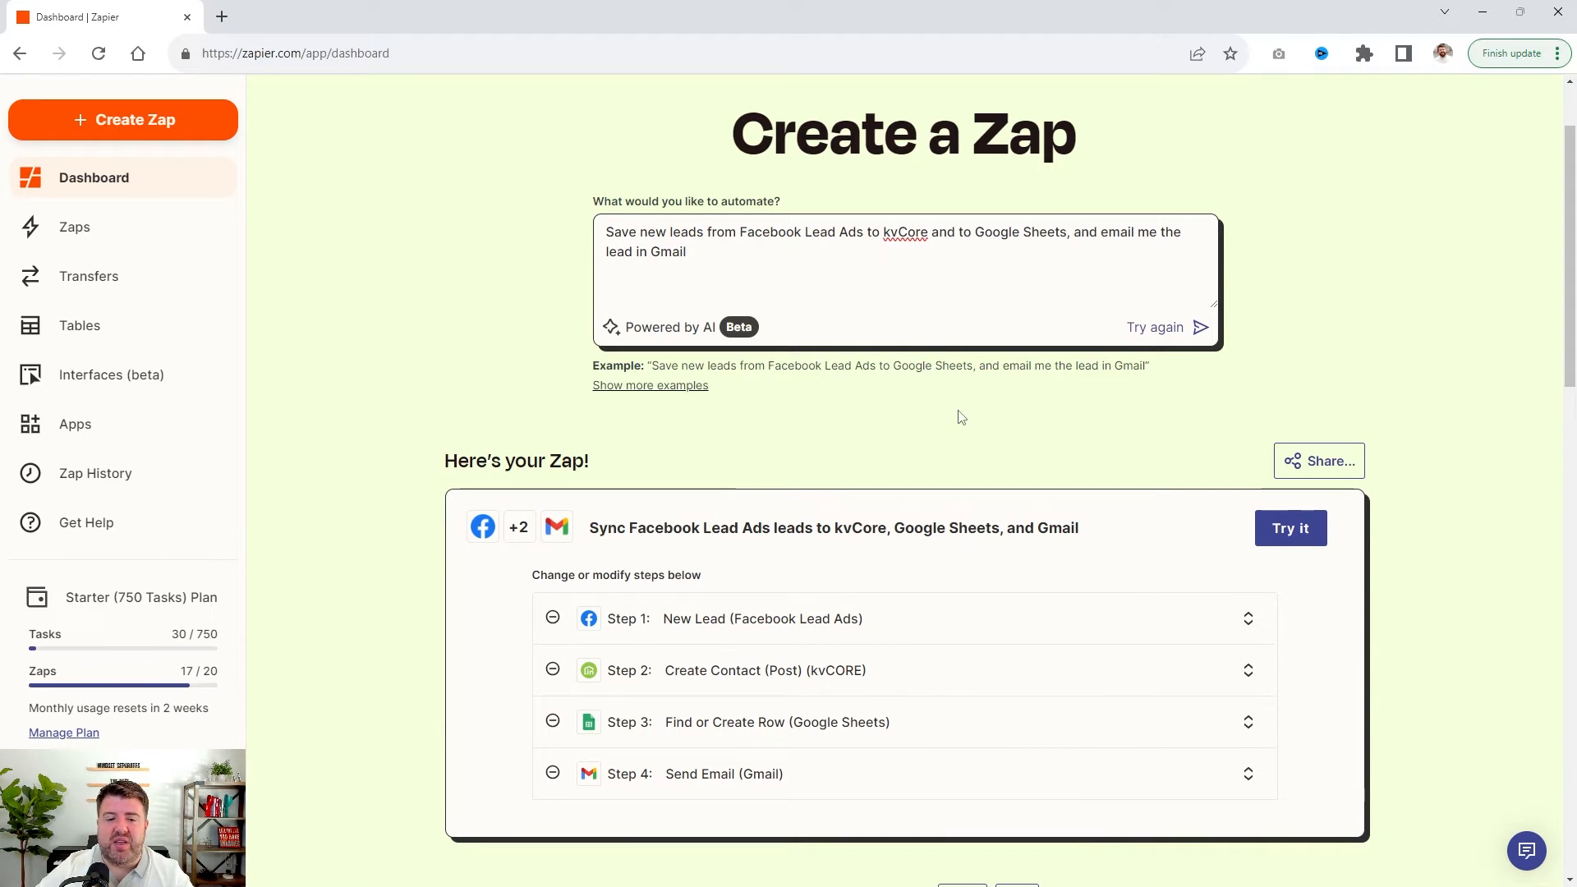
scroll(1327, 405, down, 1)
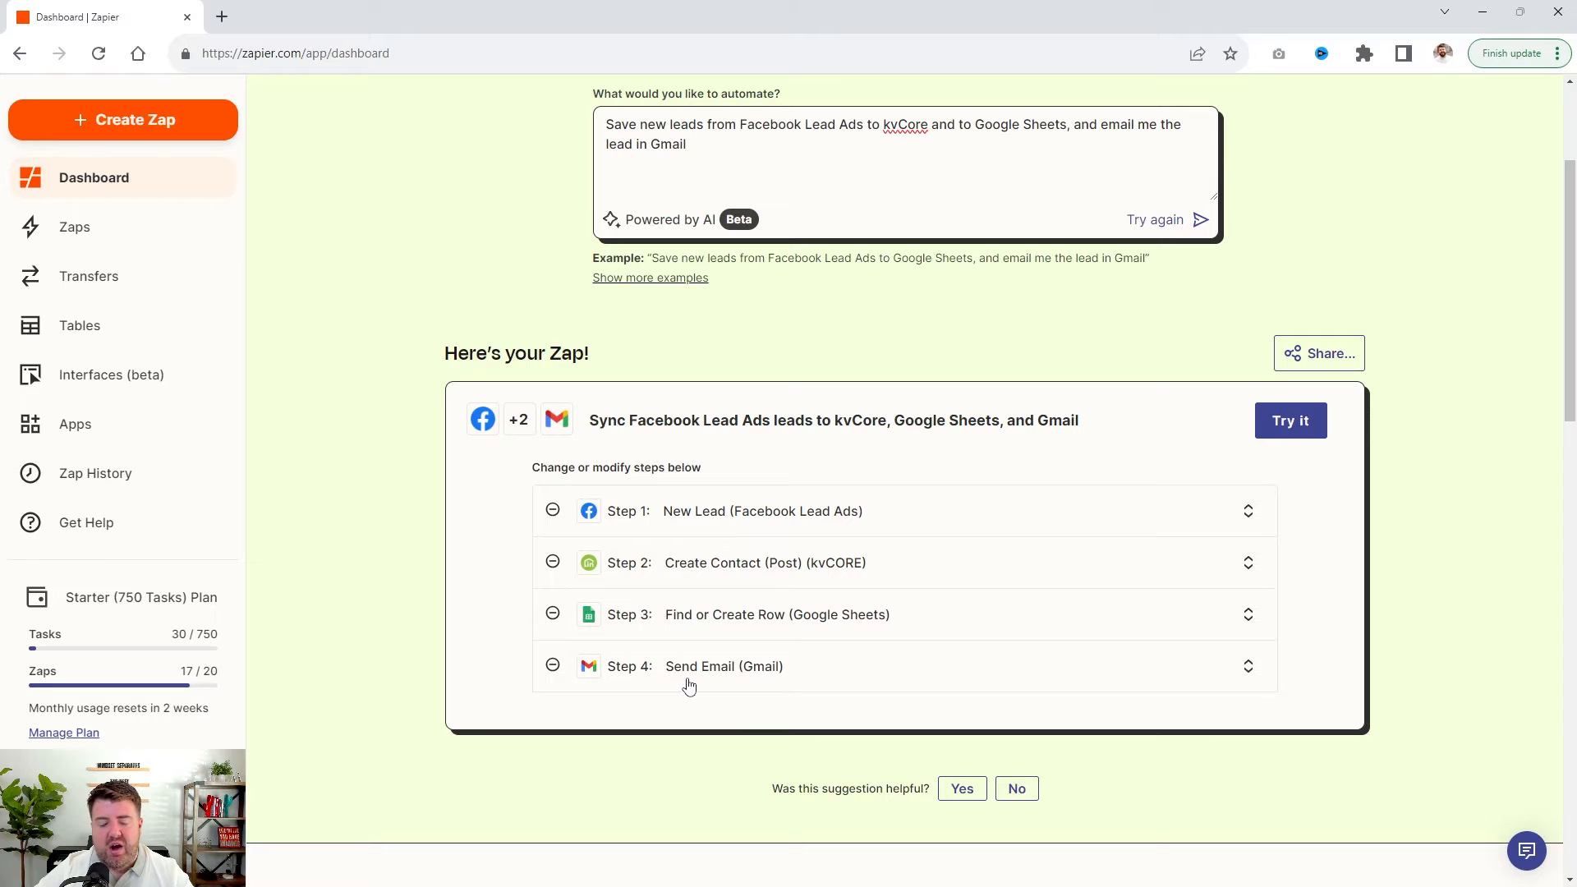
click(1312, 421)
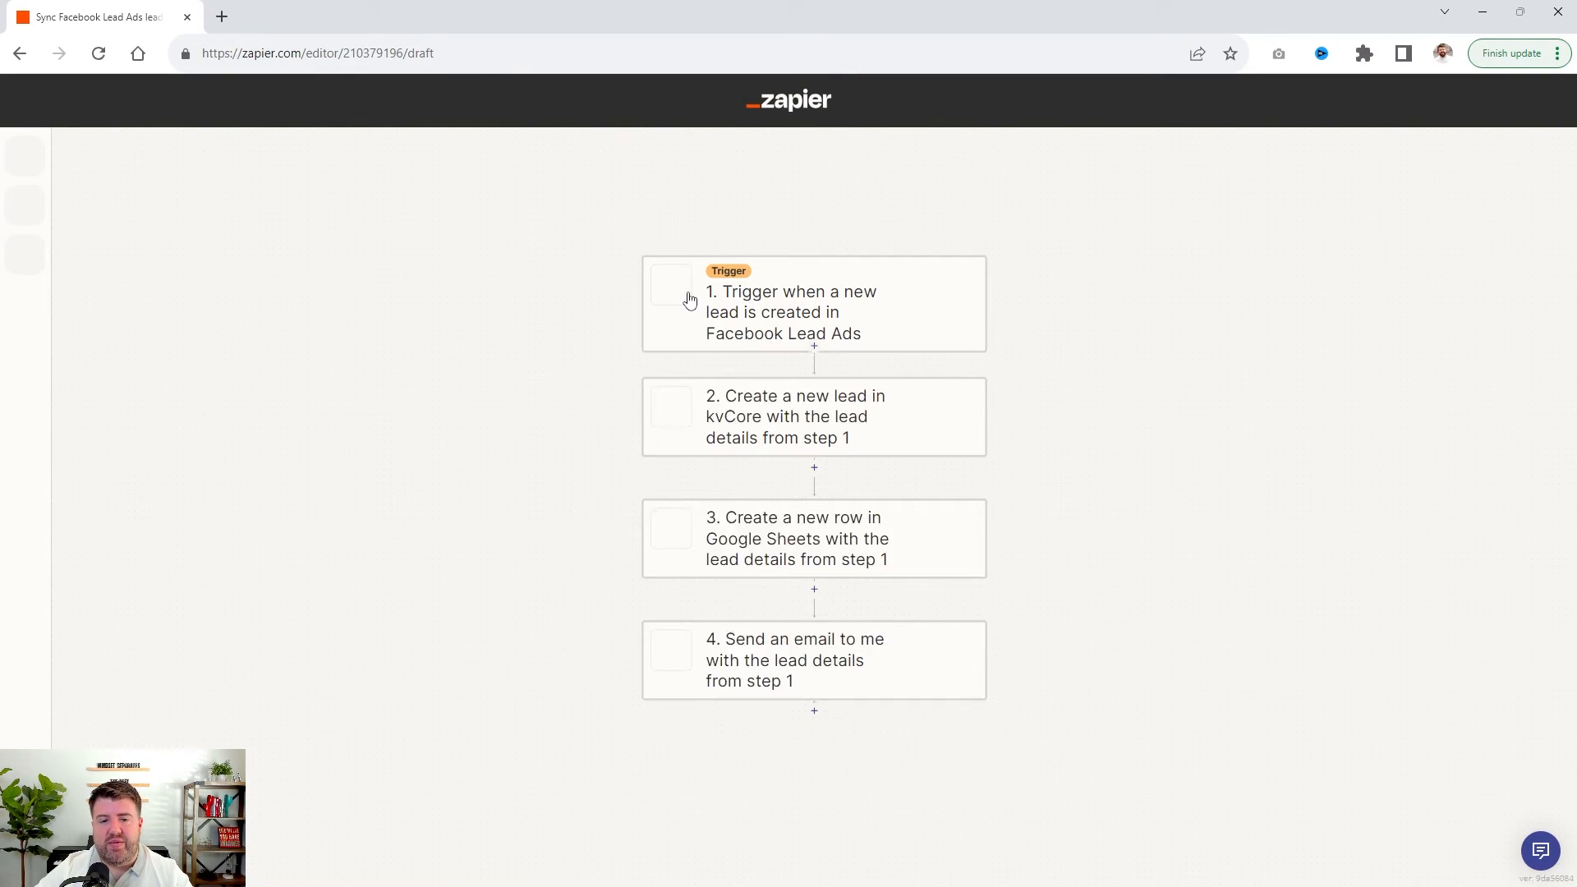
Step: Configure the Facebook Lead Ads trigger with the page J&M Realty Group - Houston Real Estate and the form Sugar Land Open Houses
click(781, 309)
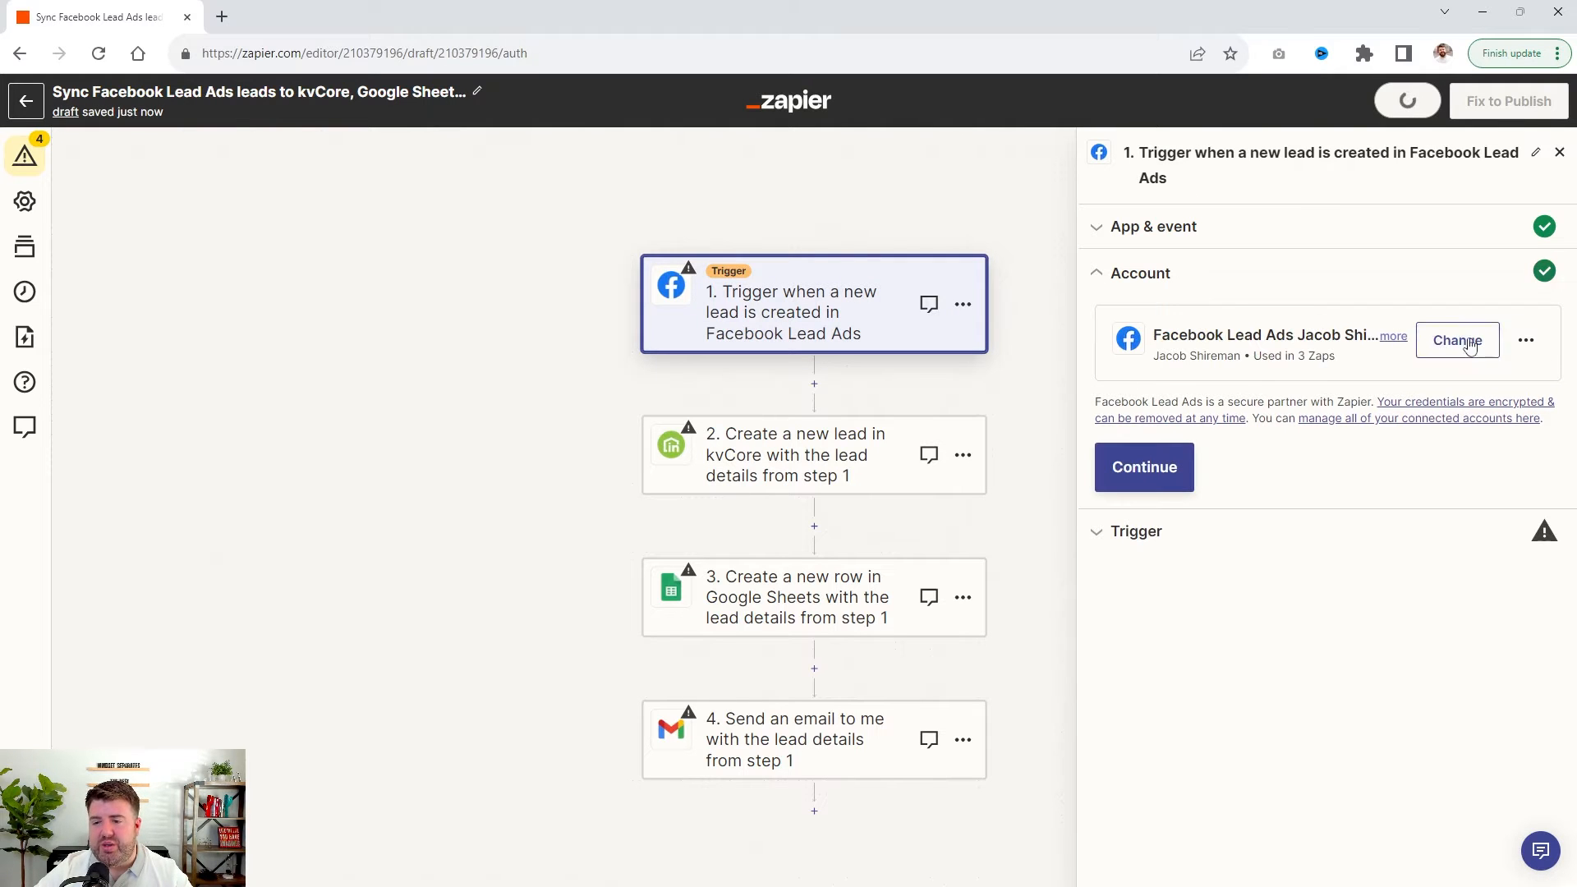
click(1145, 466)
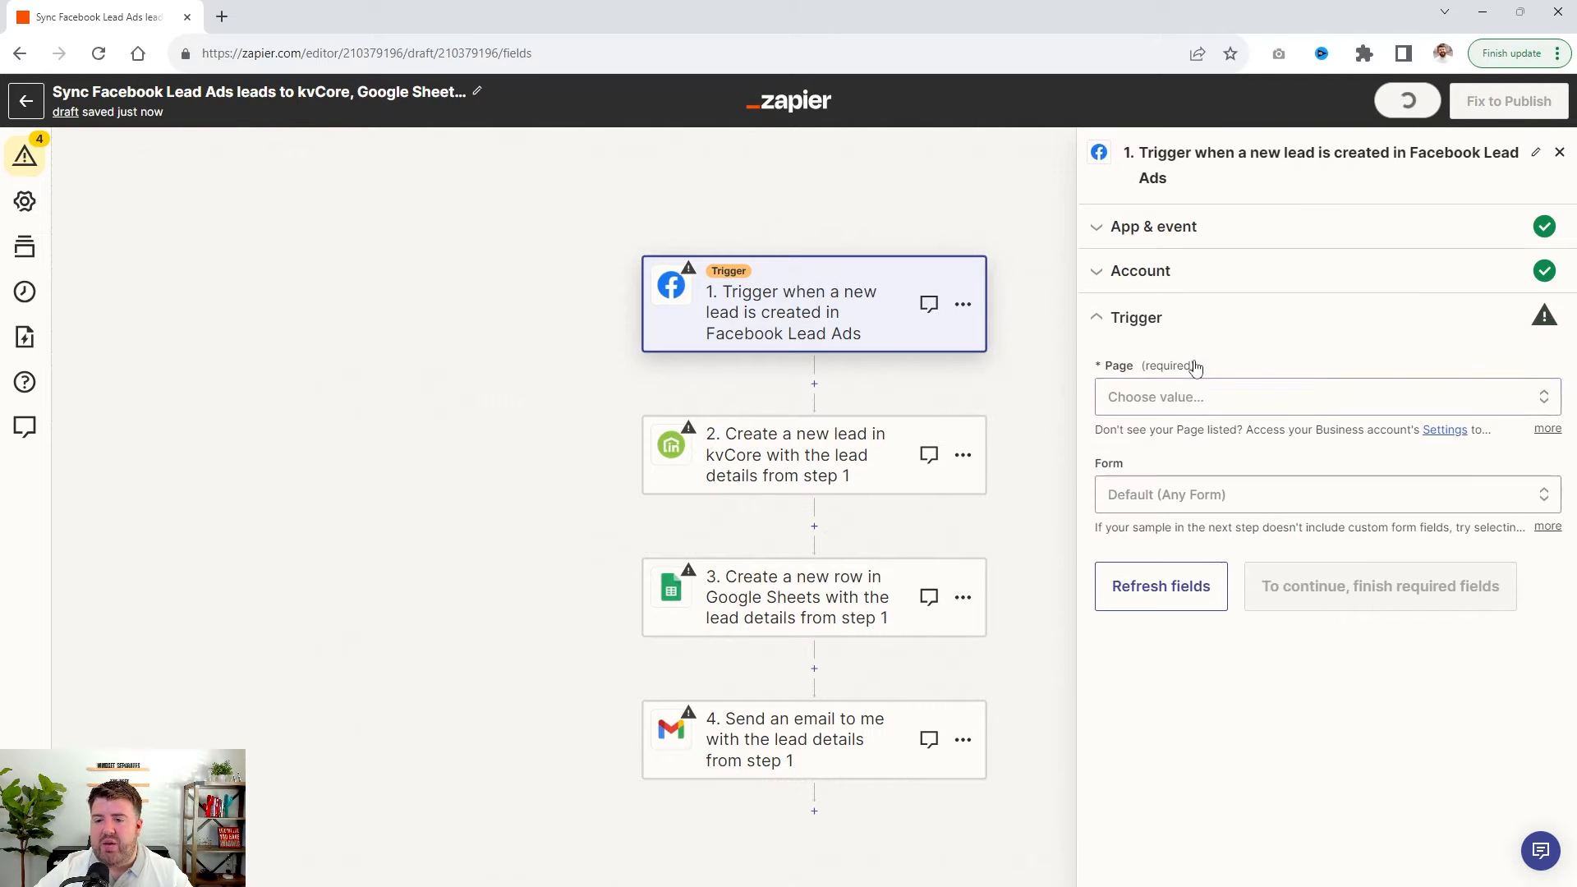
click(1192, 400)
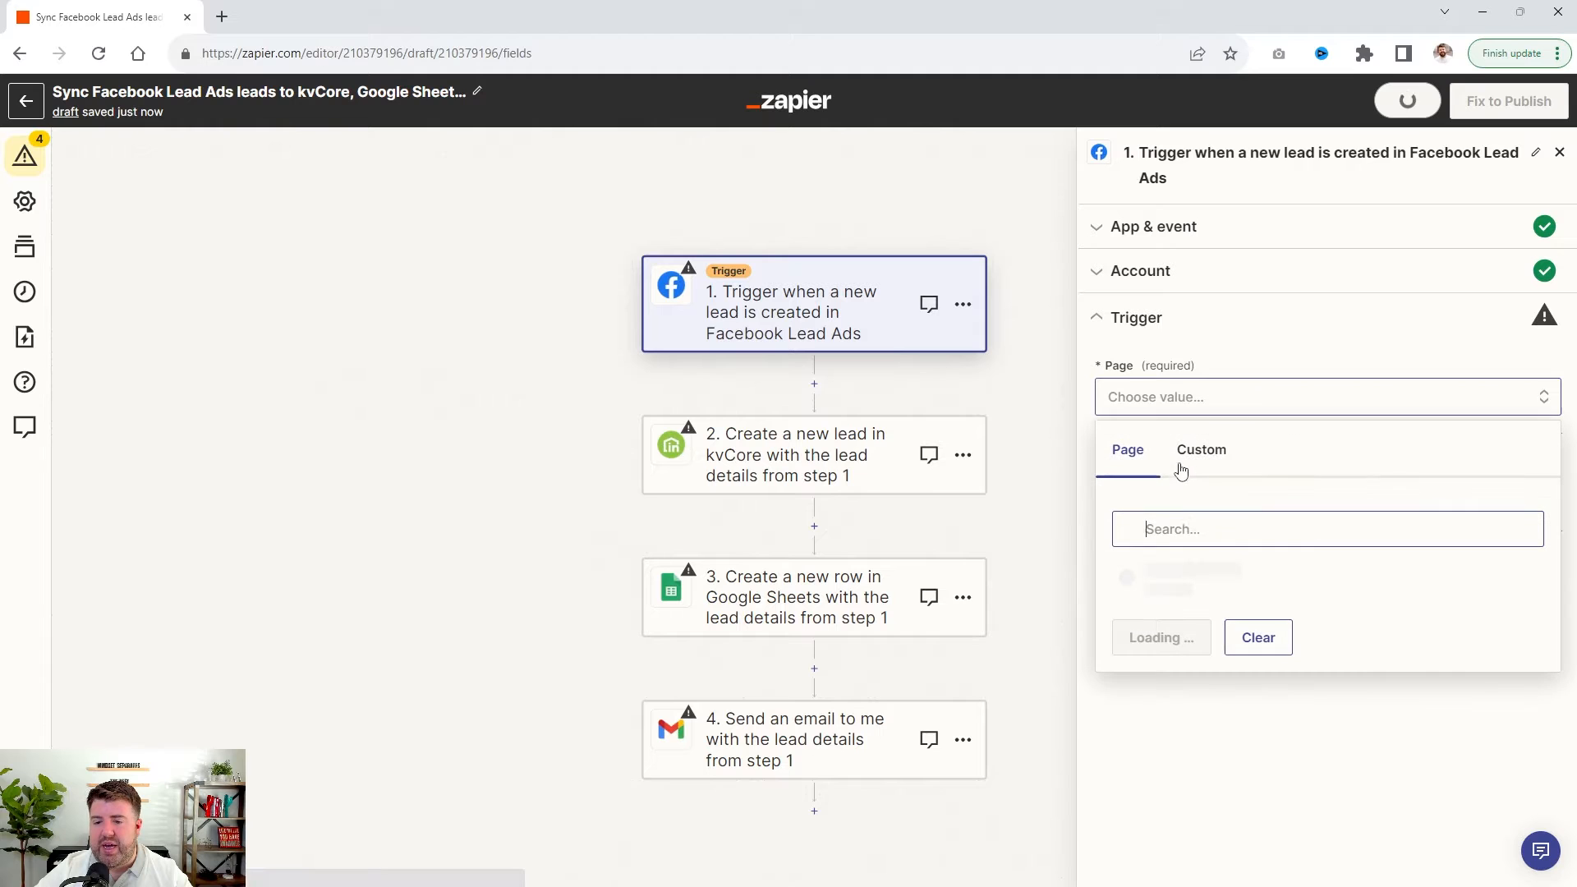
click(1221, 585)
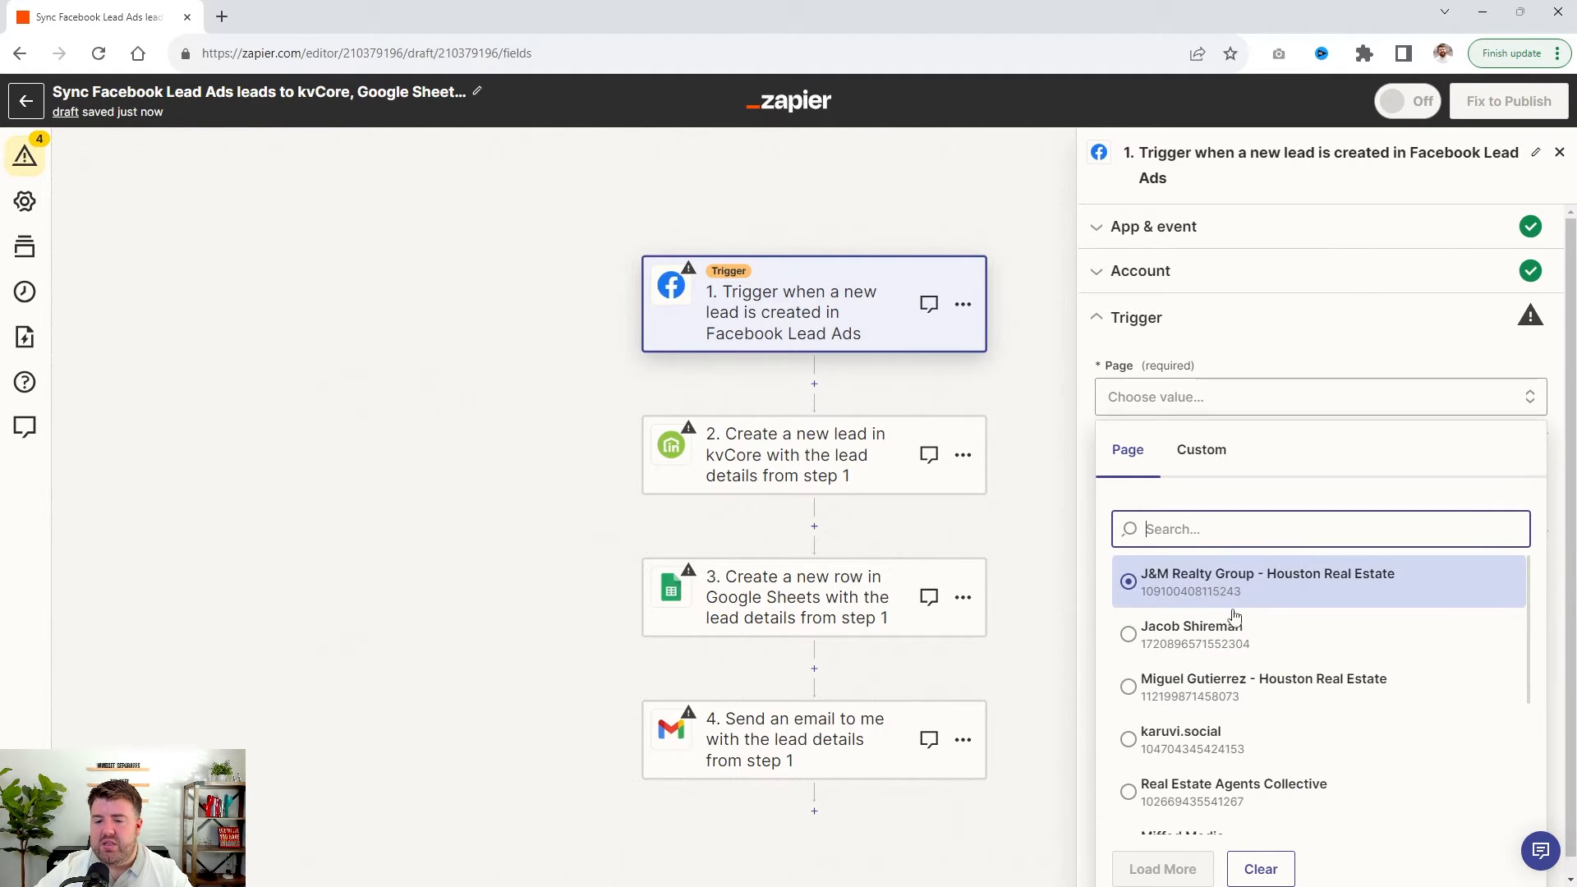
click(1211, 495)
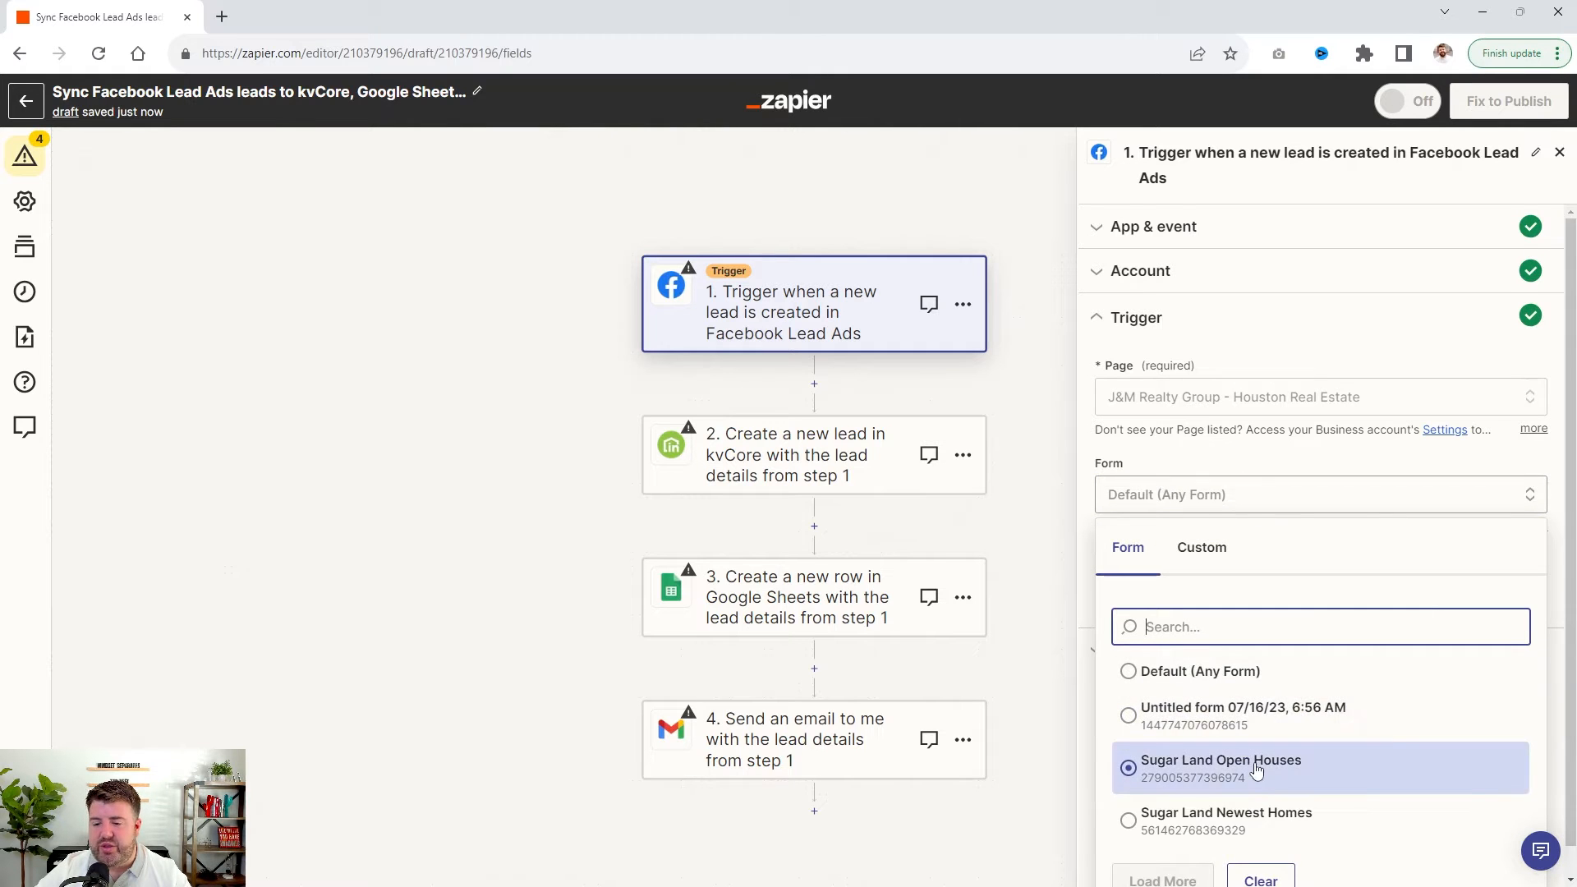
click(1249, 762)
click(1295, 598)
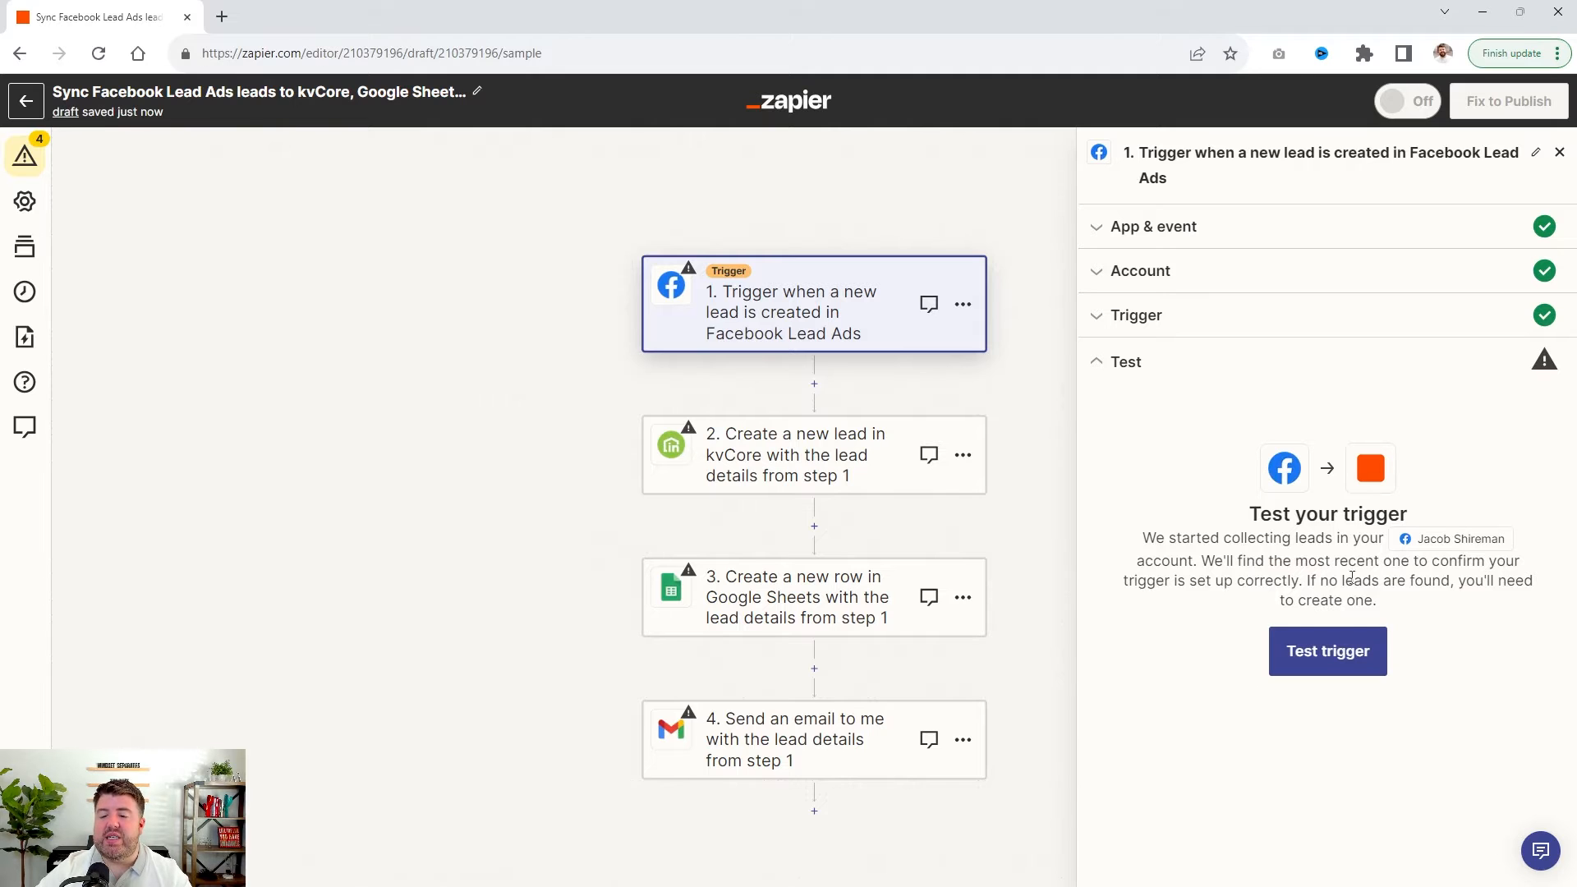
Step: Test the Facebook Lead Ads trigger and continue with the Lead A record
click(1337, 657)
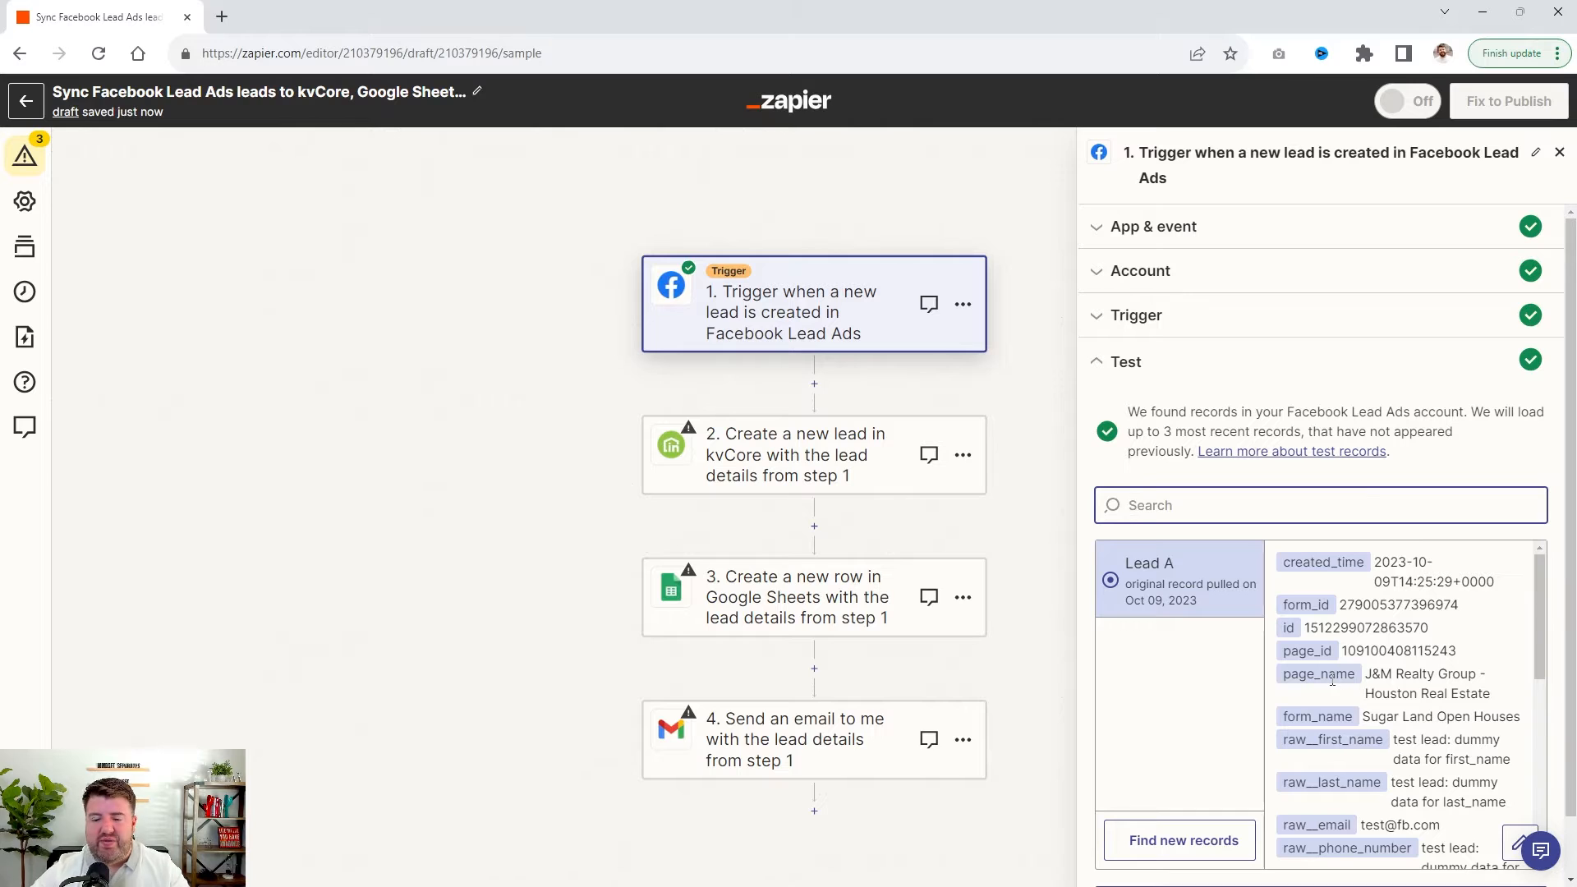
scroll(1358, 488, down, 1)
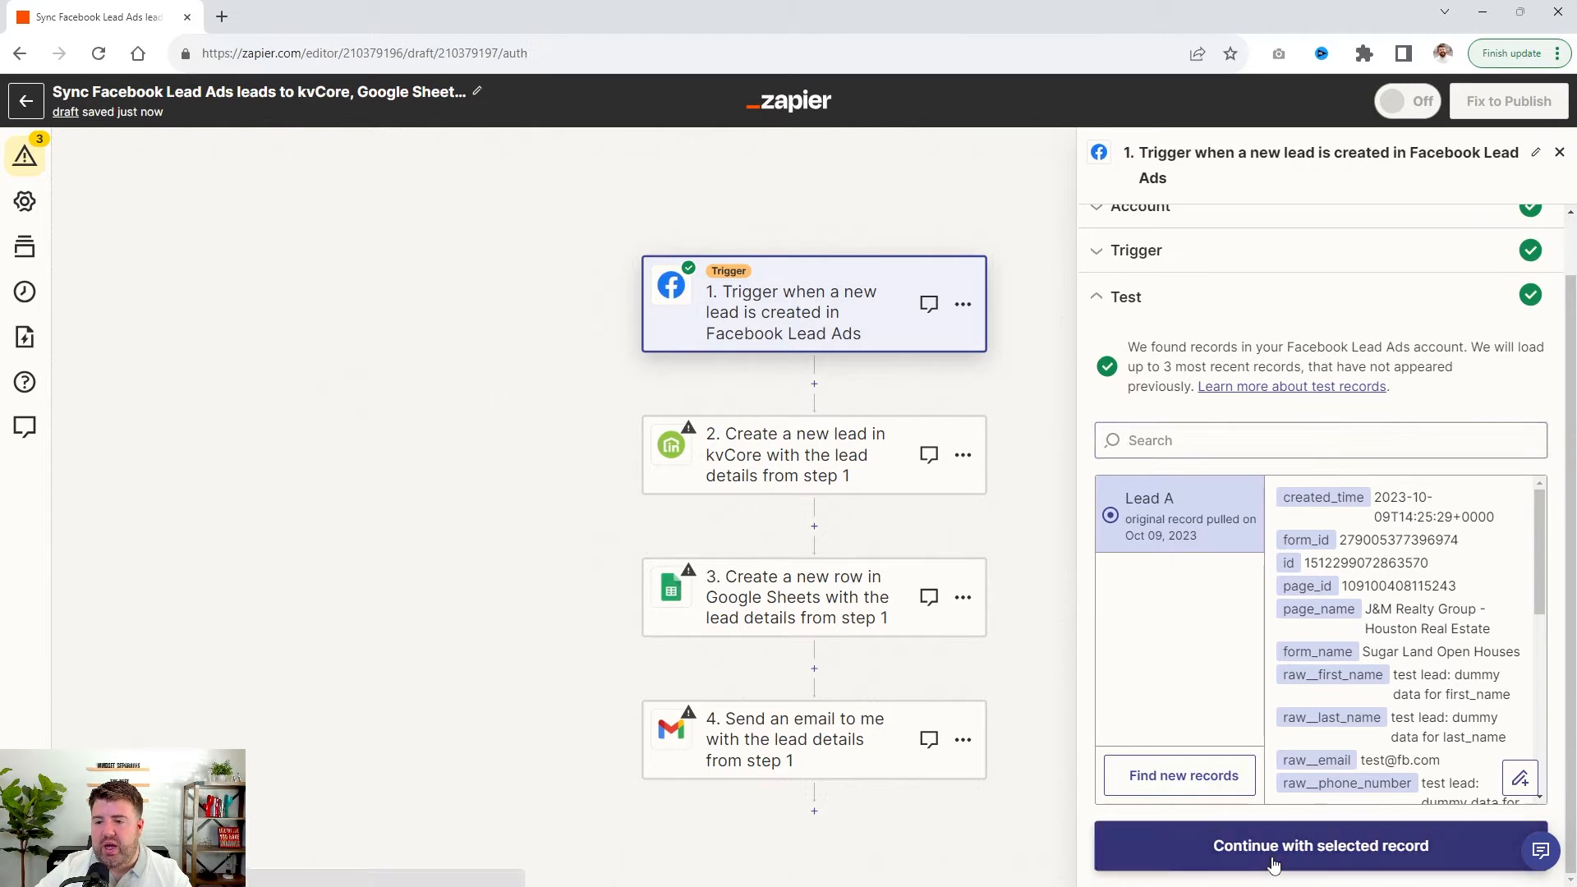
click(1268, 846)
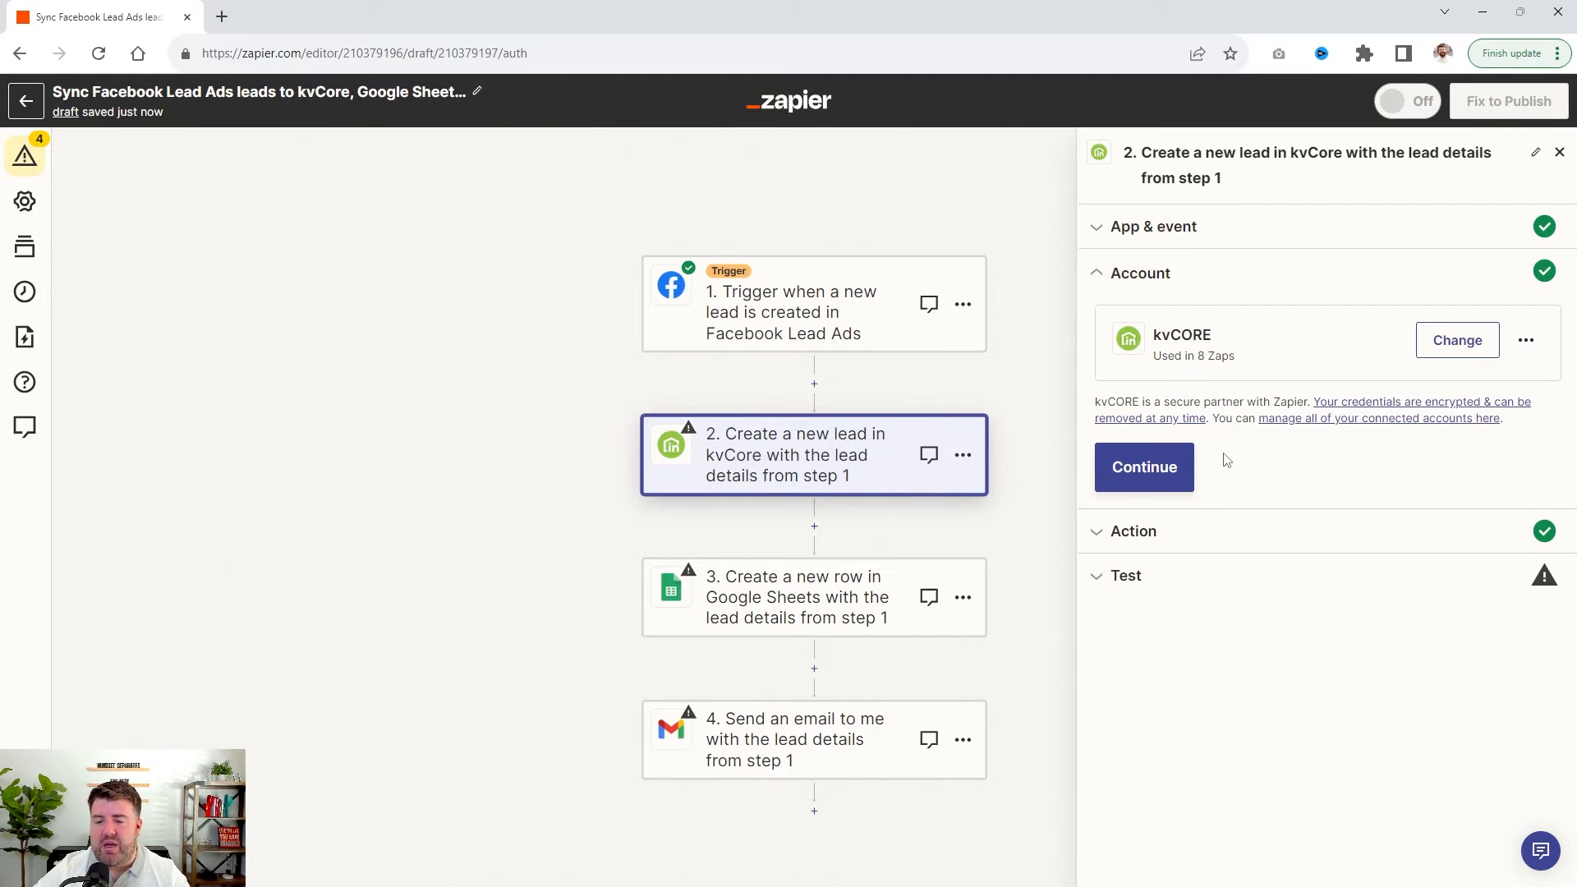
Step: Examine the kvCORE action's field mapping and the Facebook lead data available for the First Name field
click(1132, 536)
scroll(1260, 322, down, 2)
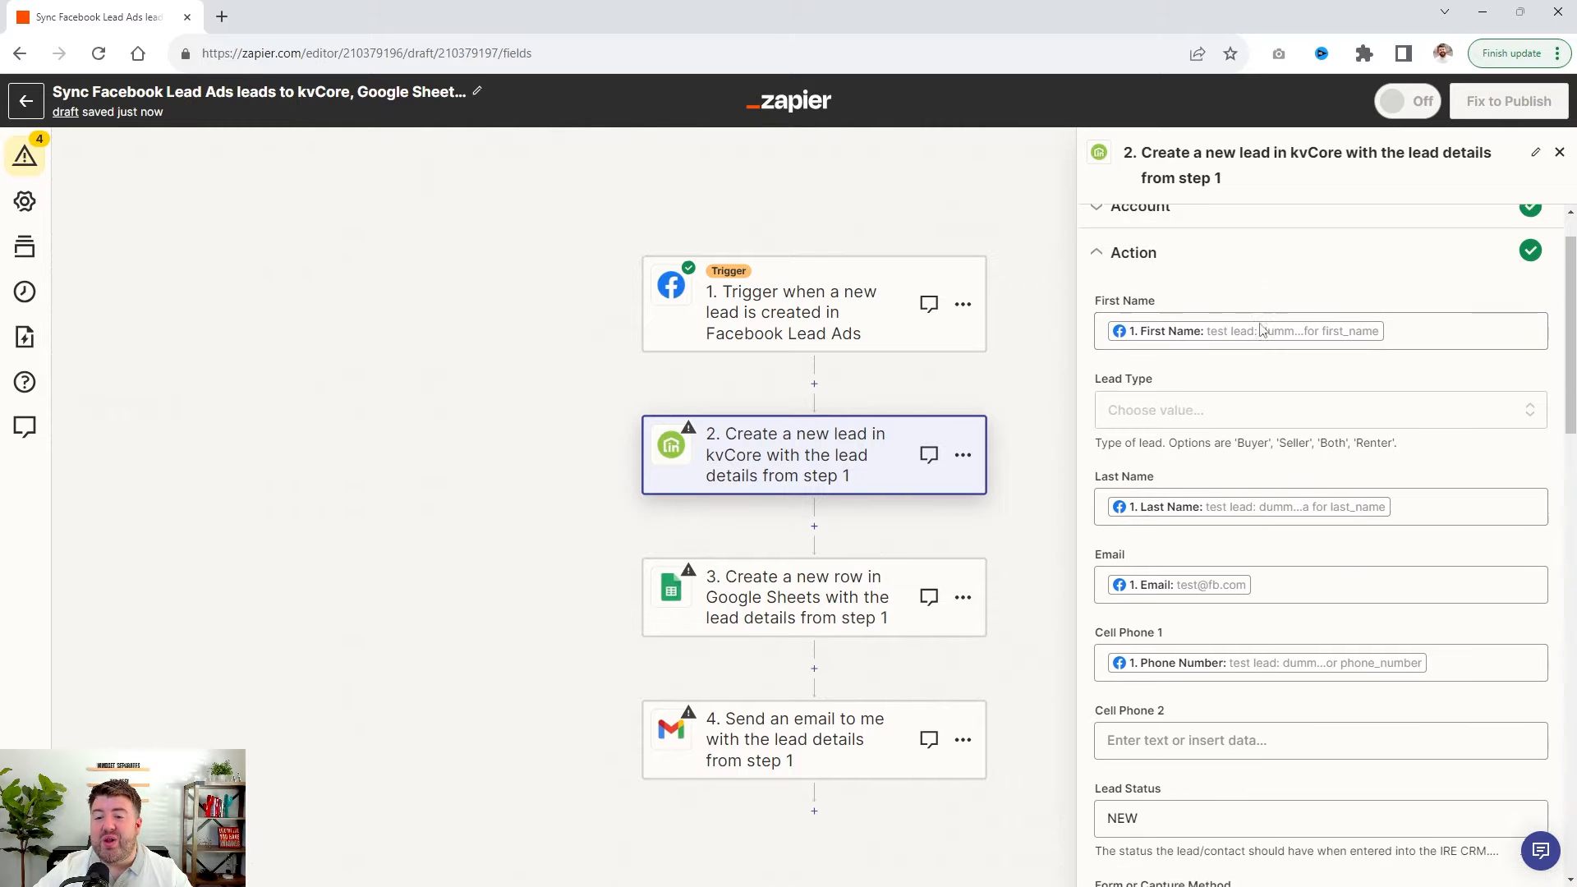
click(1453, 294)
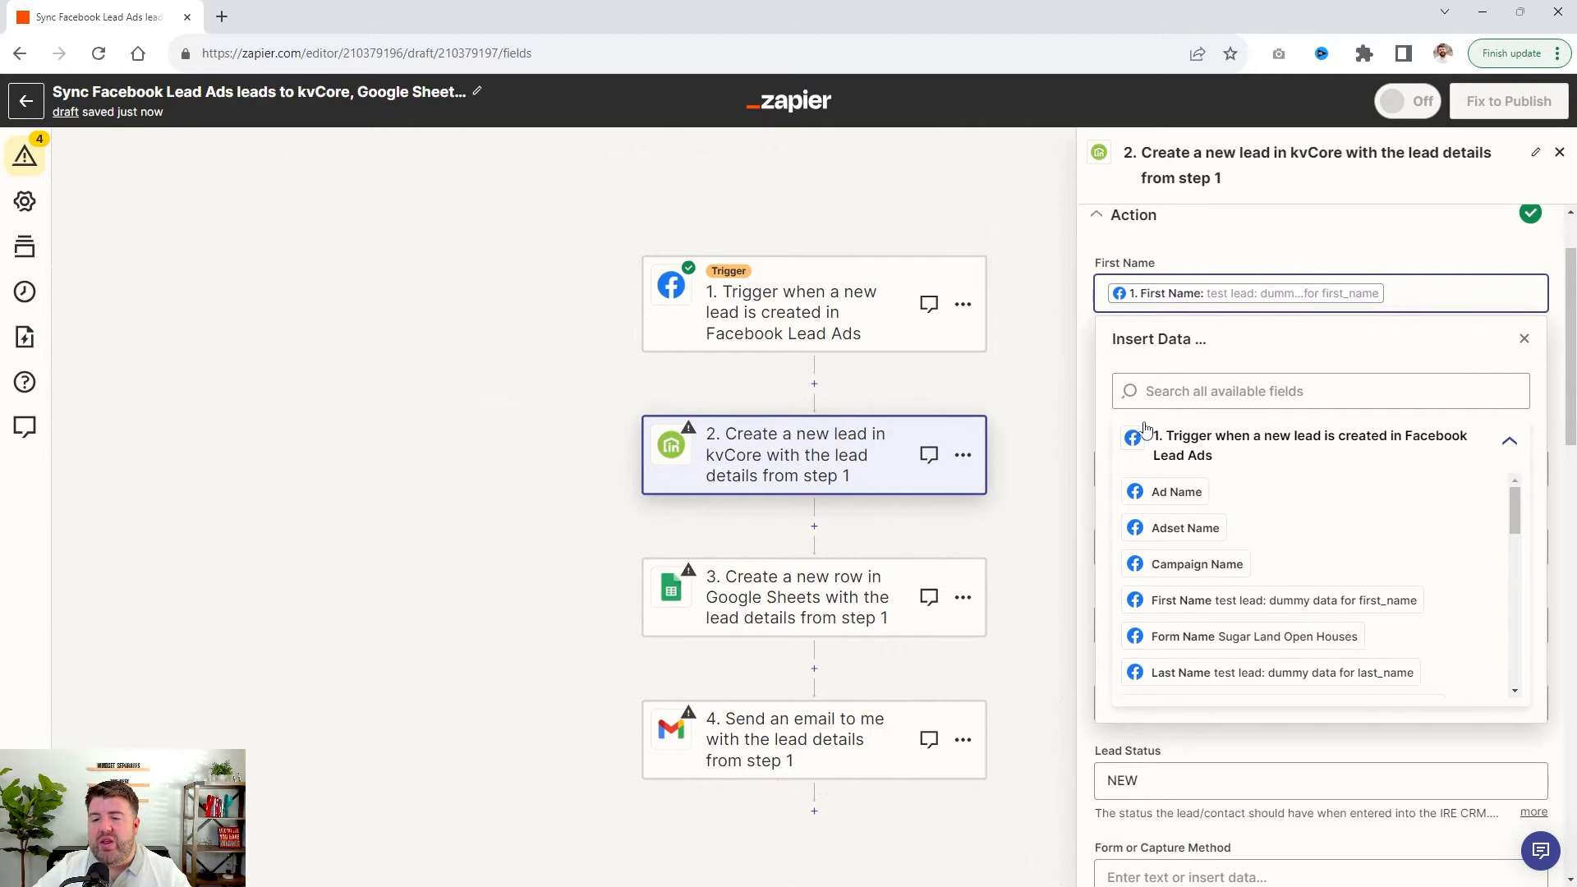
scroll(1173, 595, down, 3)
scroll(1173, 594, down, 3)
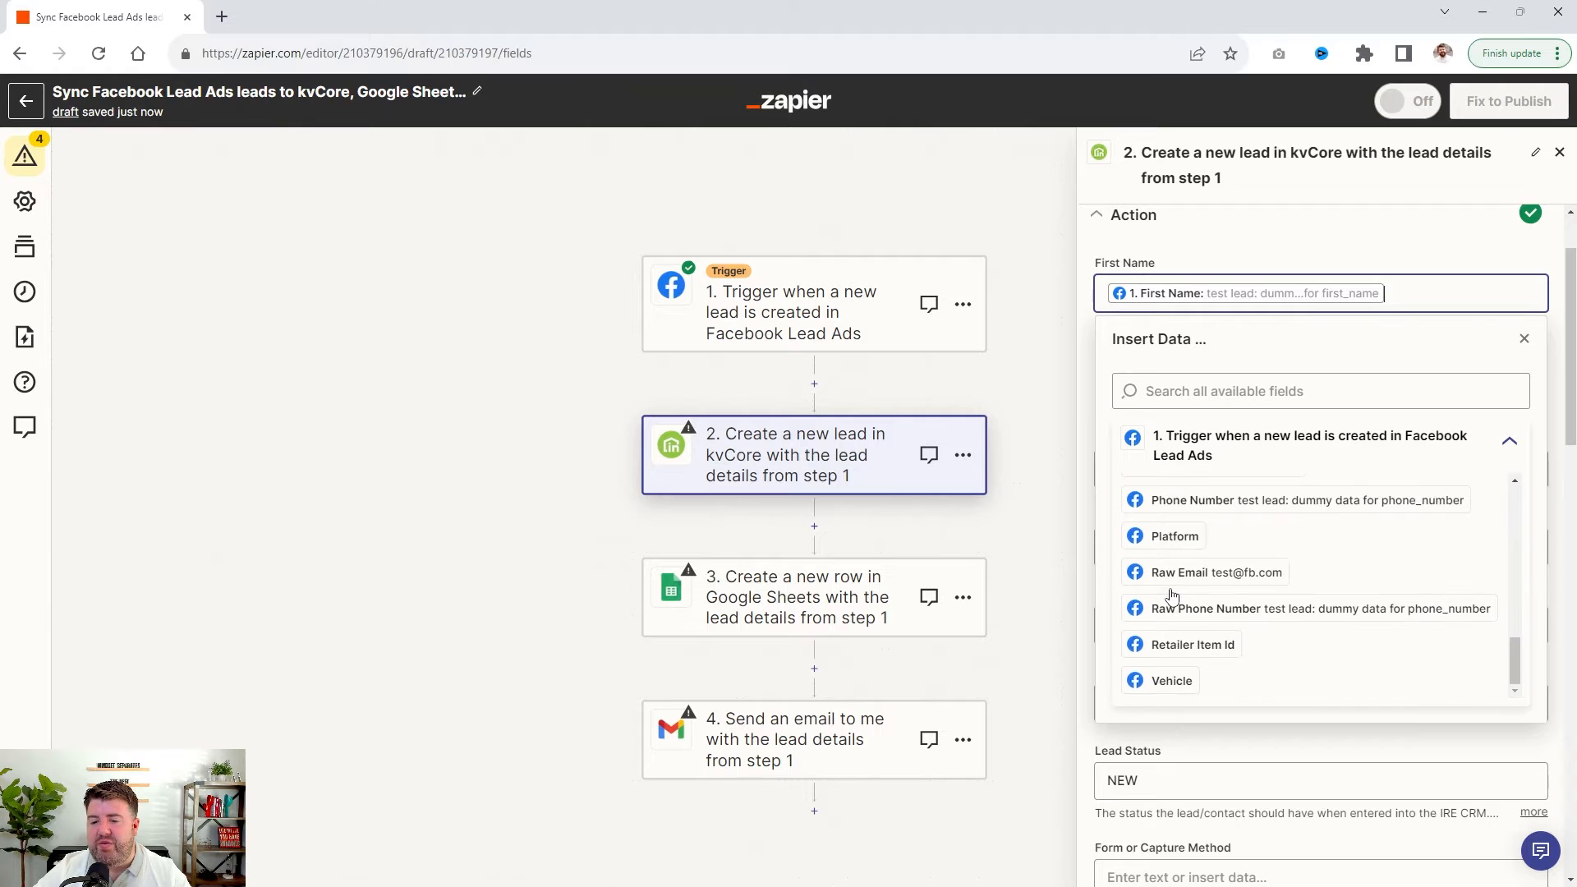
scroll(1166, 599, up, 10)
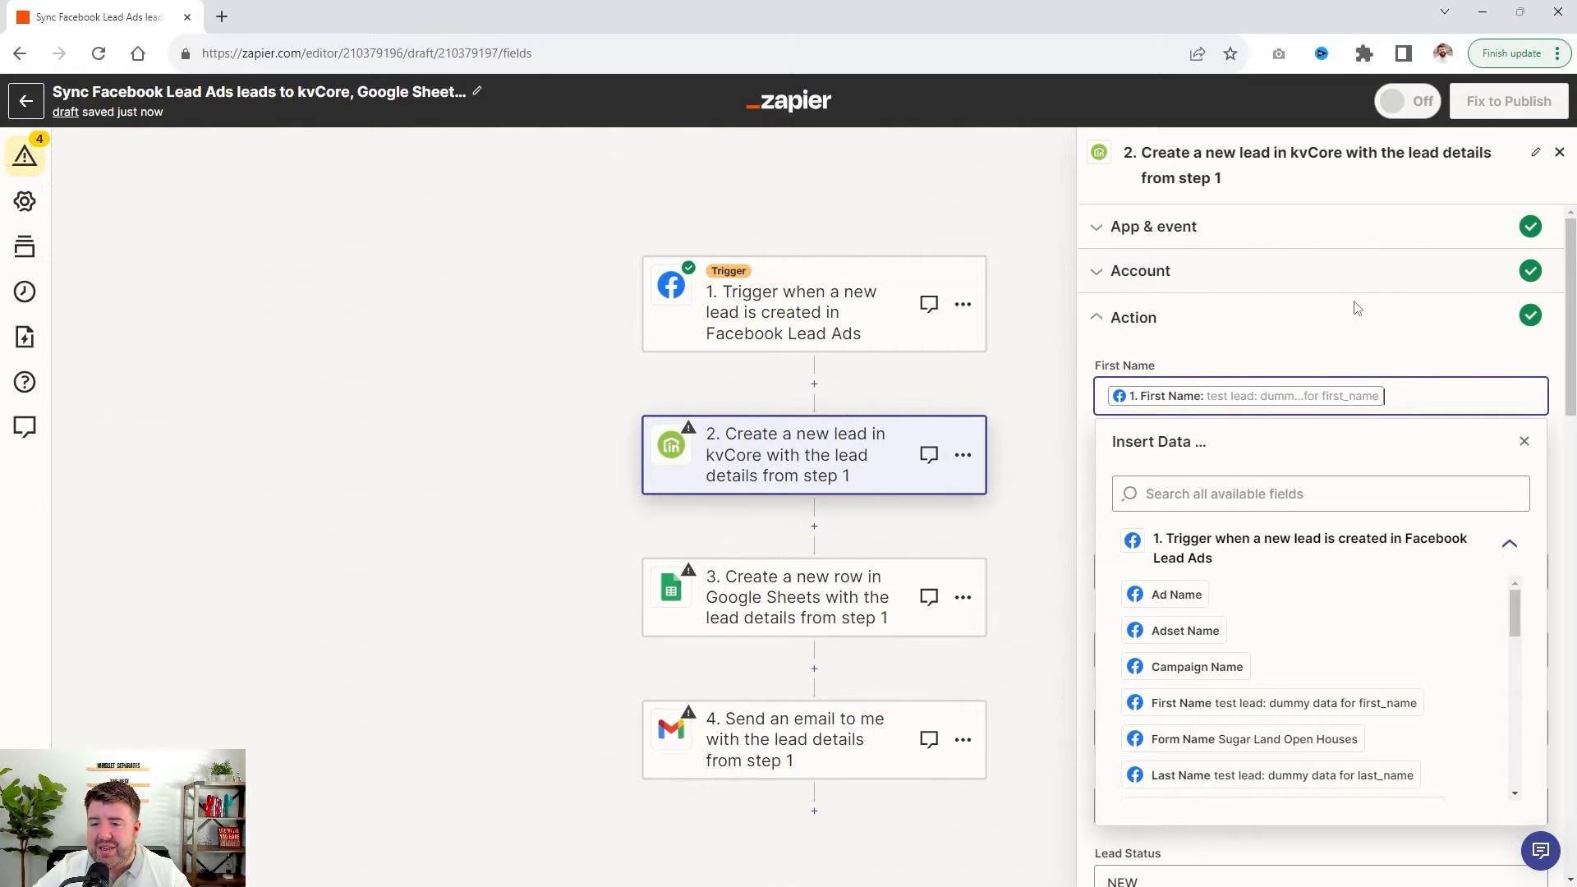
click(1357, 308)
Step: Set the kvCORE contact's Lead Type to Buyer and its Form or Capture Method to "SL Open House FB Ad Form"
scroll(1260, 471, down, 2)
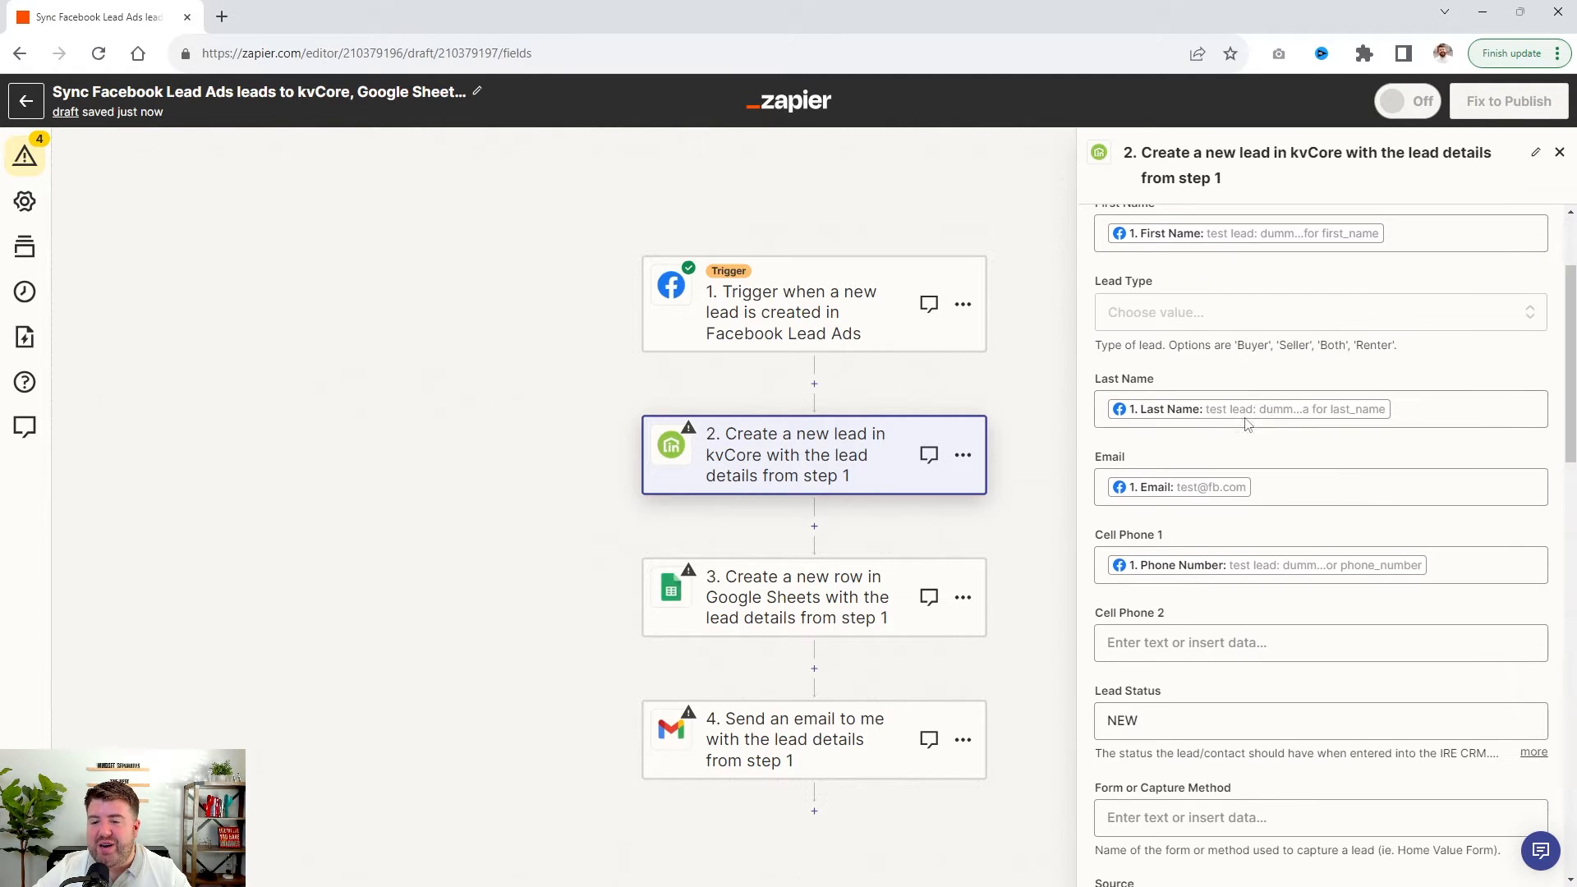
click(1149, 314)
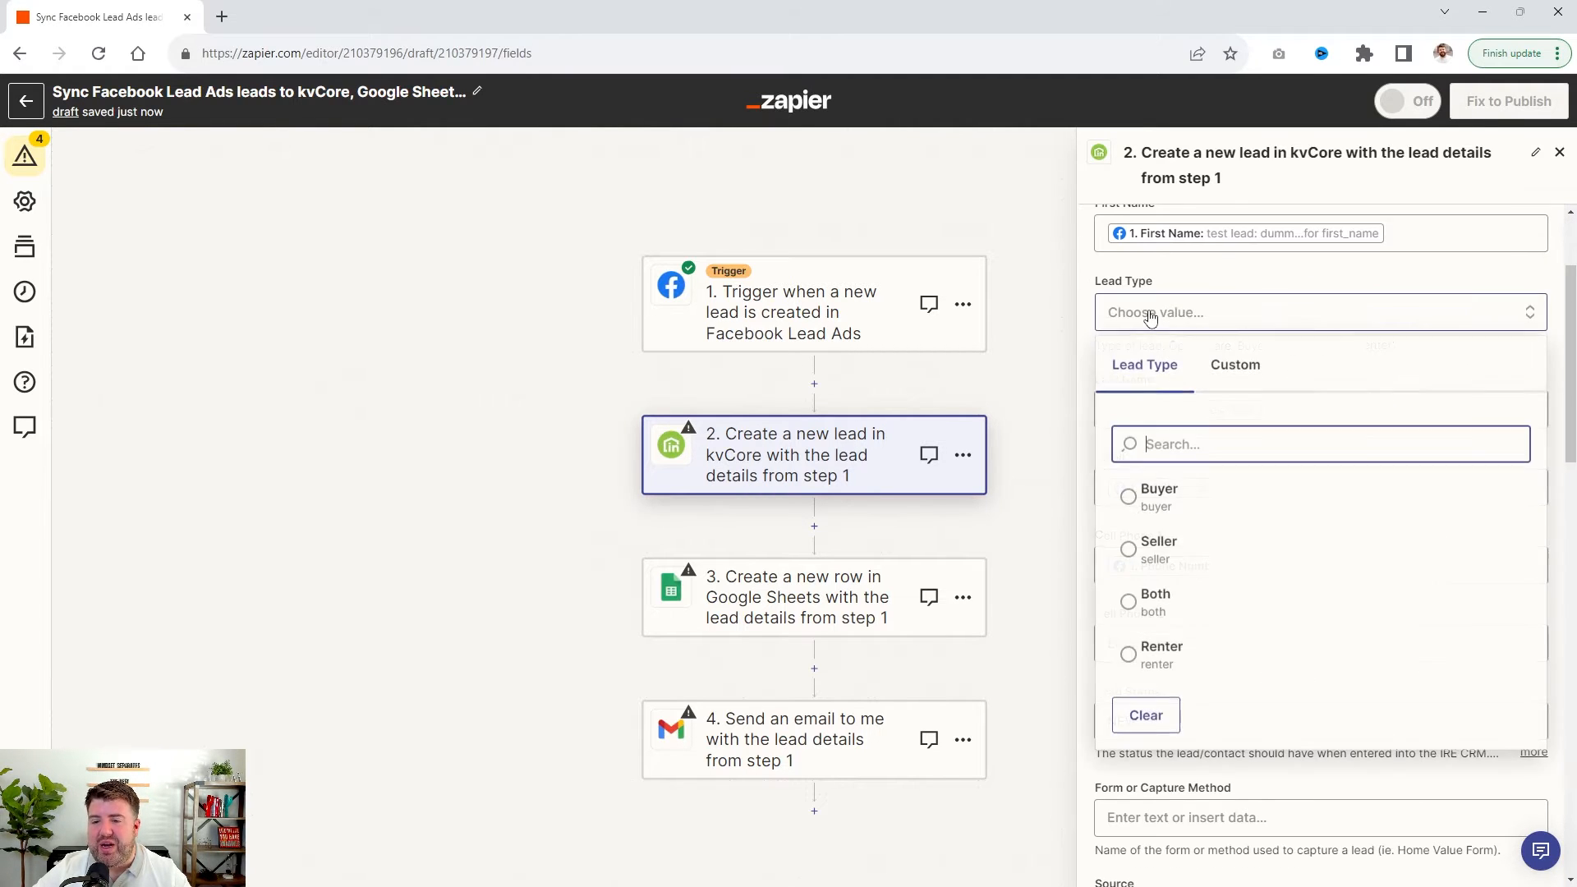
click(1166, 499)
scroll(1233, 534, down, 4)
click(1167, 569)
text(SL Open House FB Ad Form)
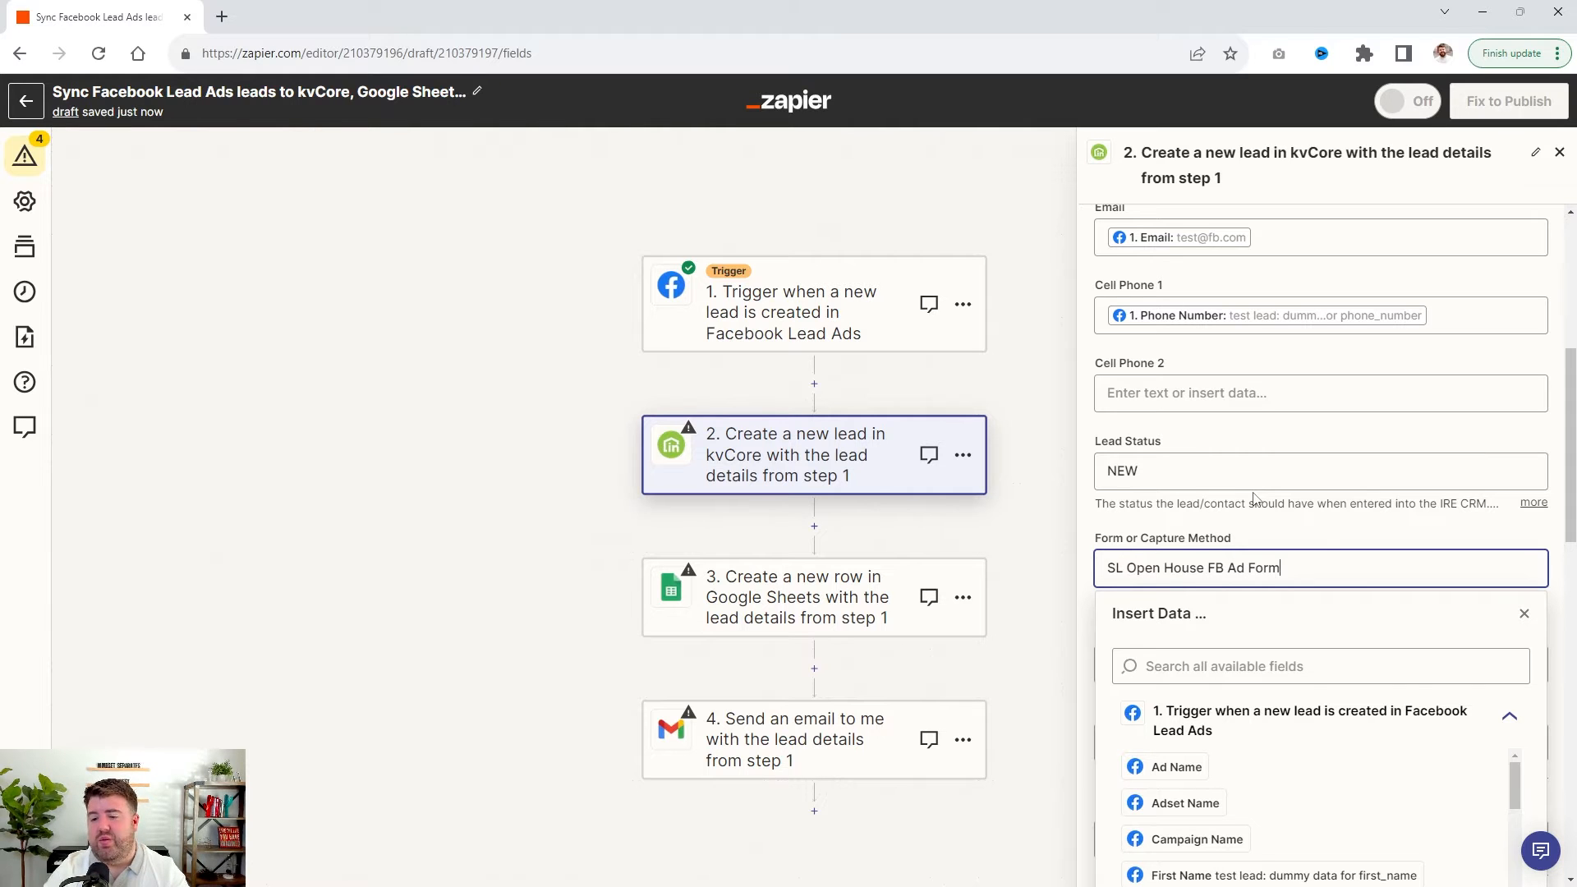
click(1321, 534)
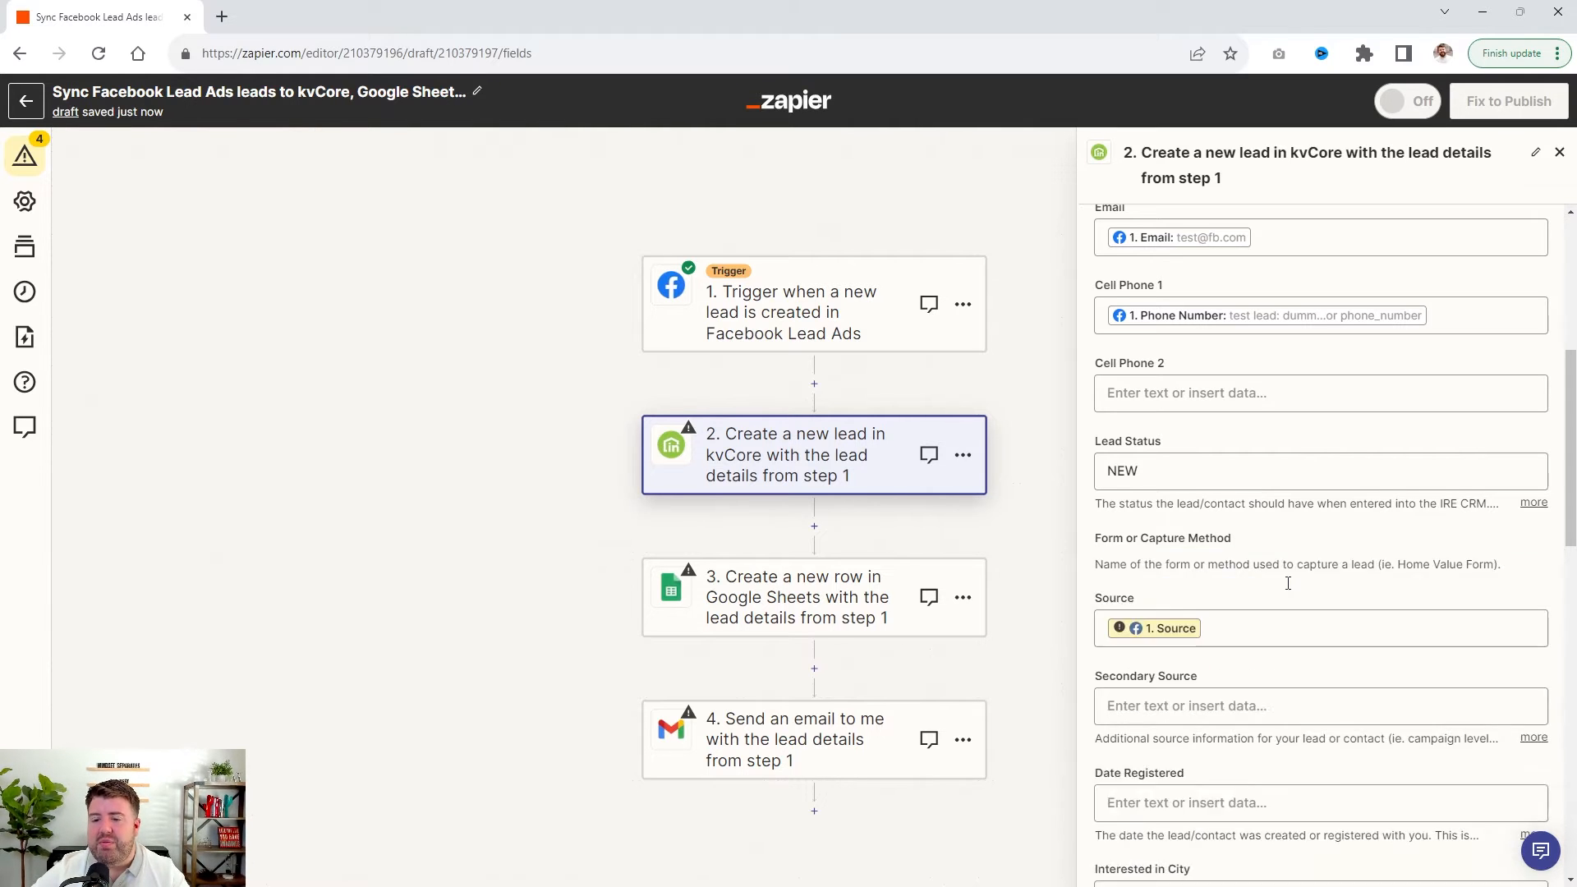
Step: Check the Source mapping and map the kvCORE contact's Date Registered to the Facebook lead's Created Time
scroll(1295, 587, down, 3)
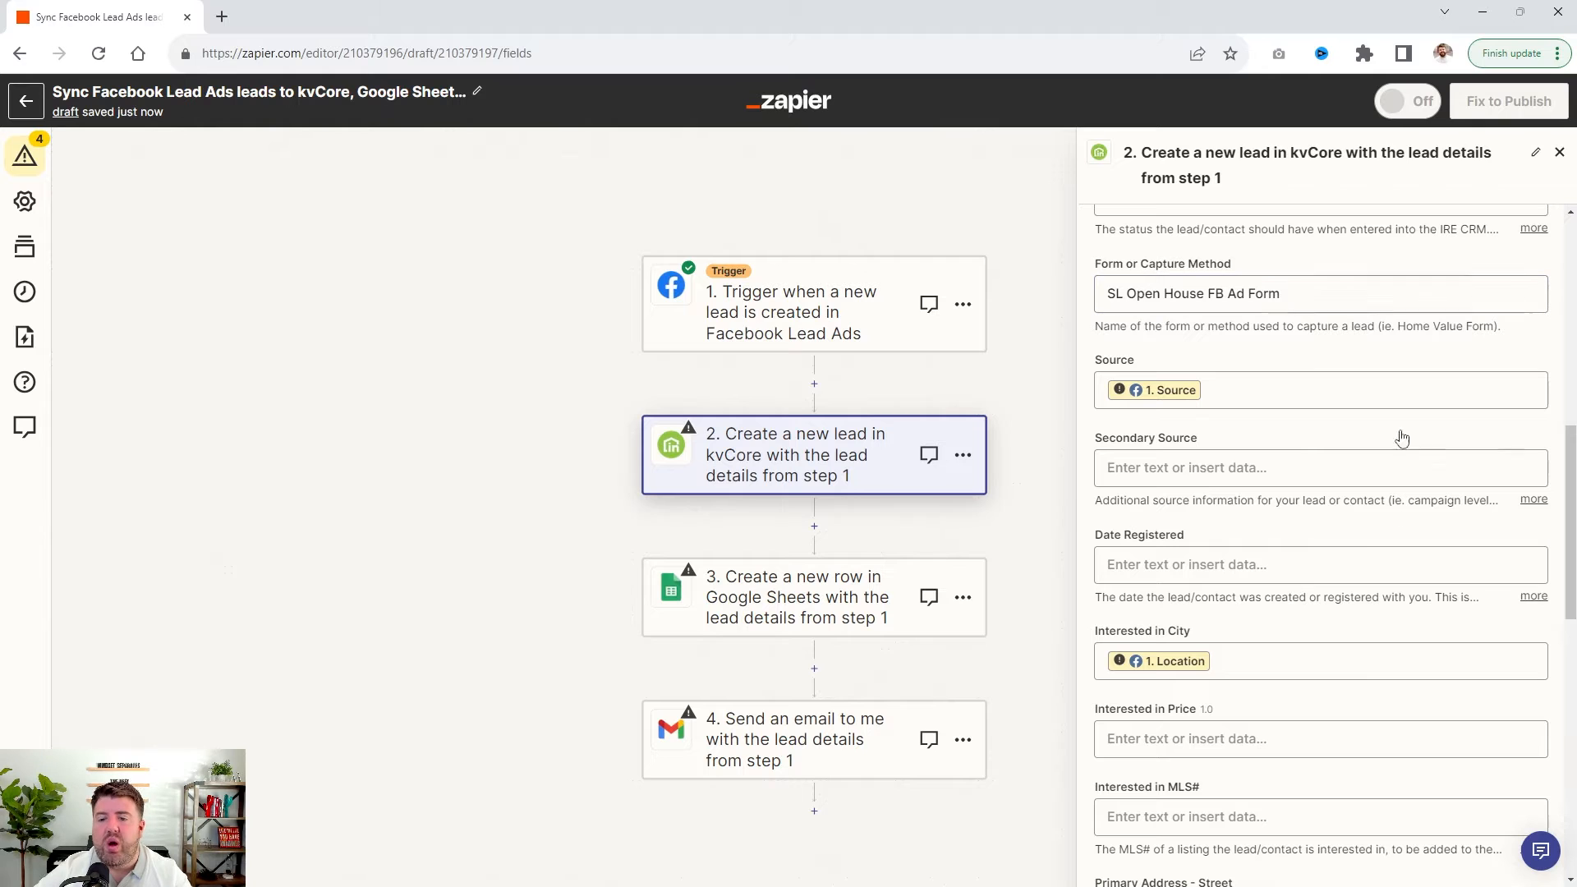
click(1241, 380)
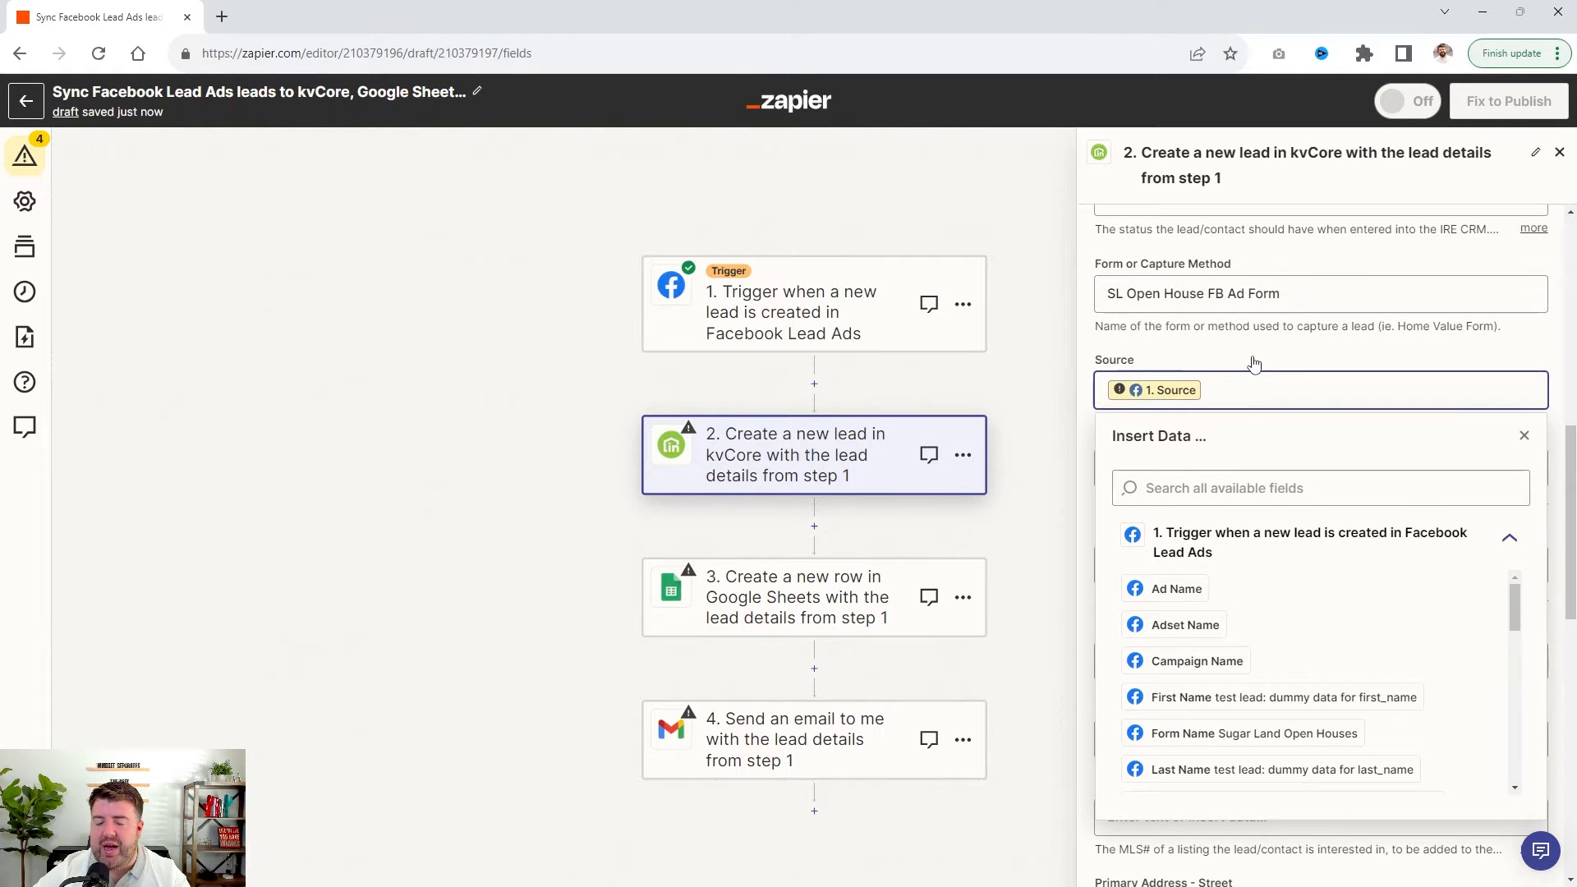
click(1254, 364)
scroll(1216, 444, down, 2)
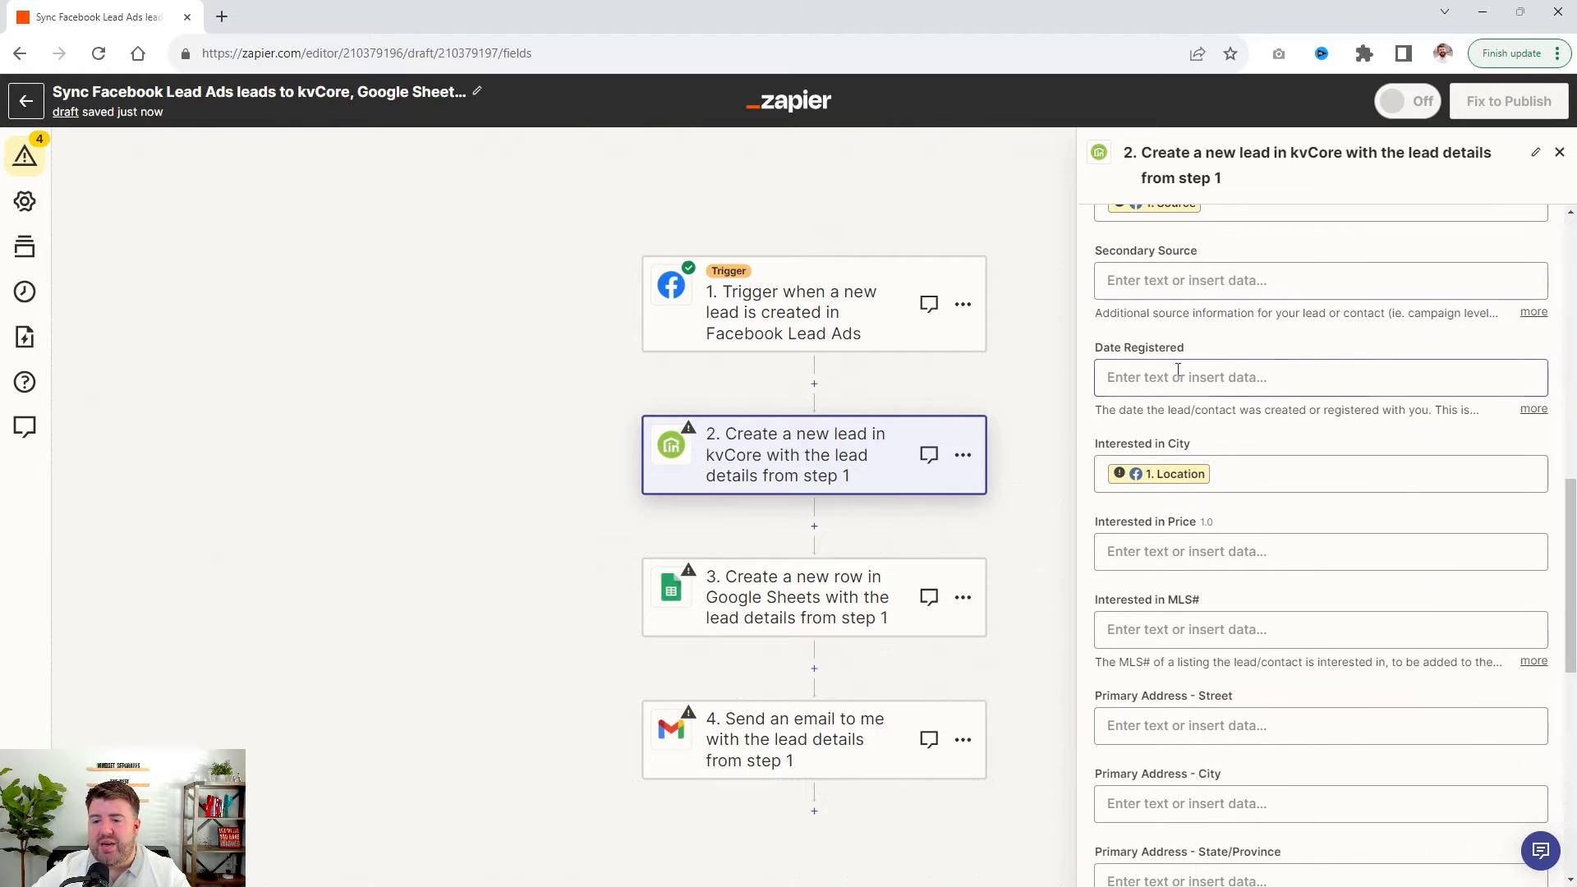
click(1178, 370)
scroll(1405, 624, down, 5)
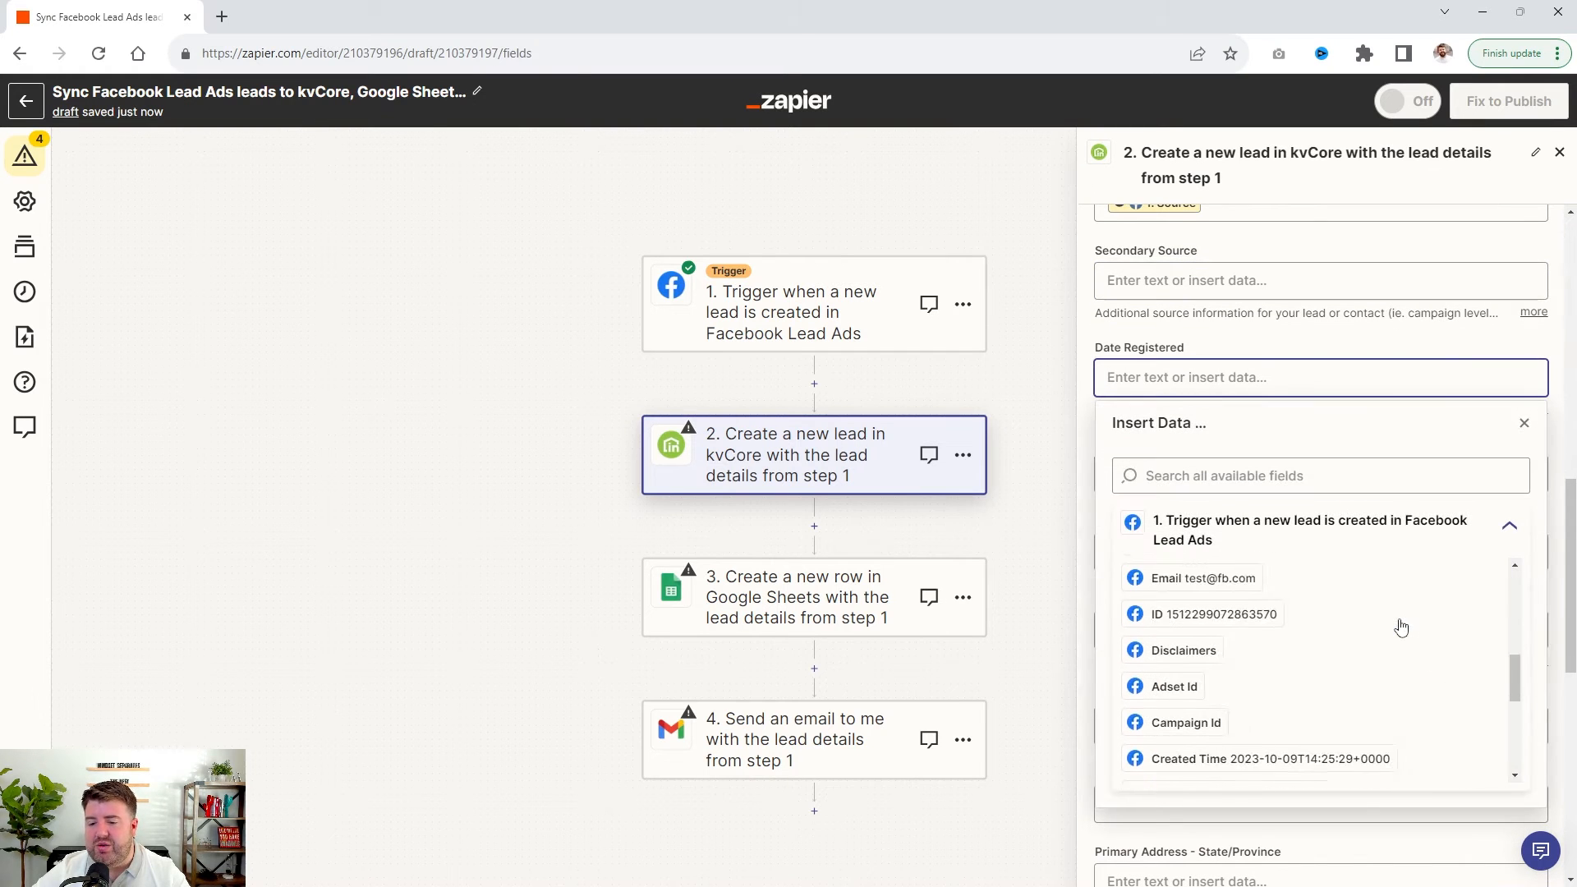
click(1319, 760)
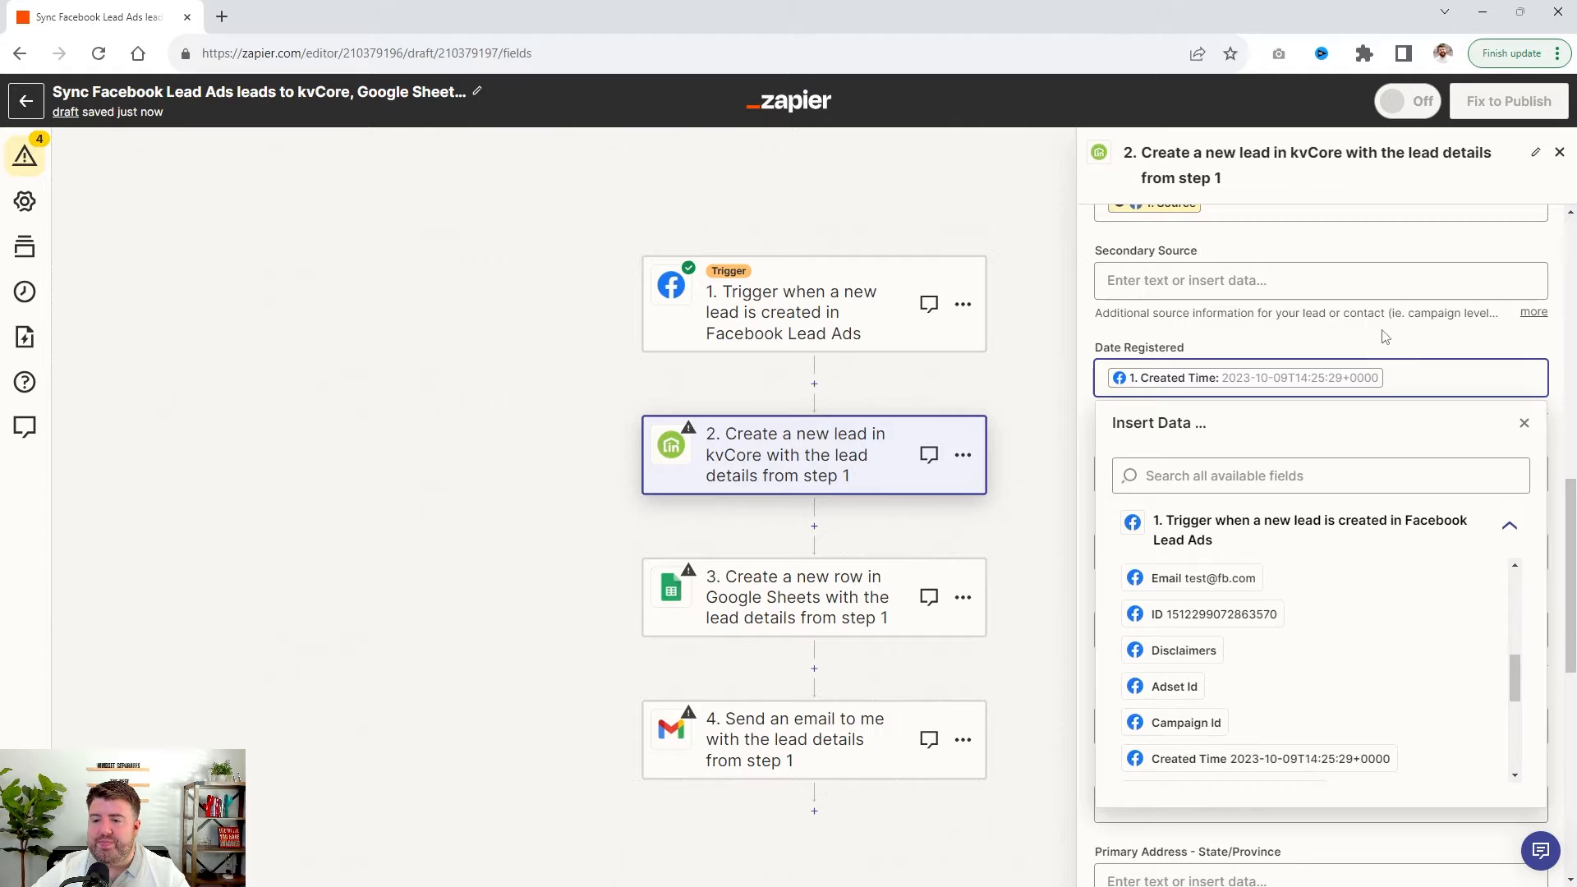
click(1386, 336)
Step: Enter "sl open house |" as the kvCORE contact's tags and send a test contact to kvCORE
scroll(1314, 485, down, 3)
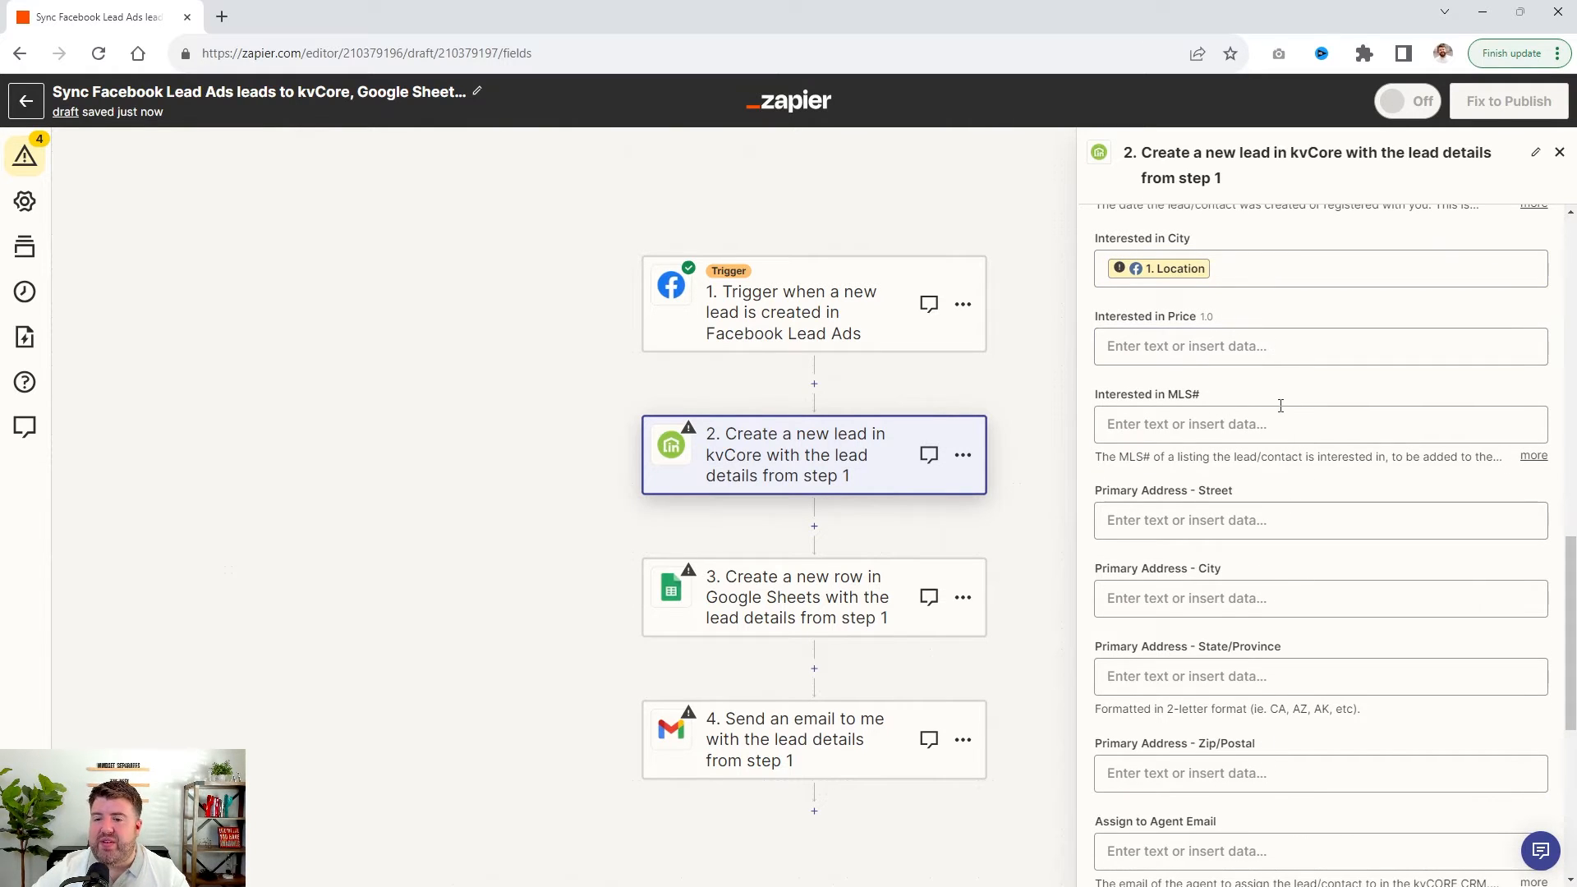
scroll(1240, 415, down, 4)
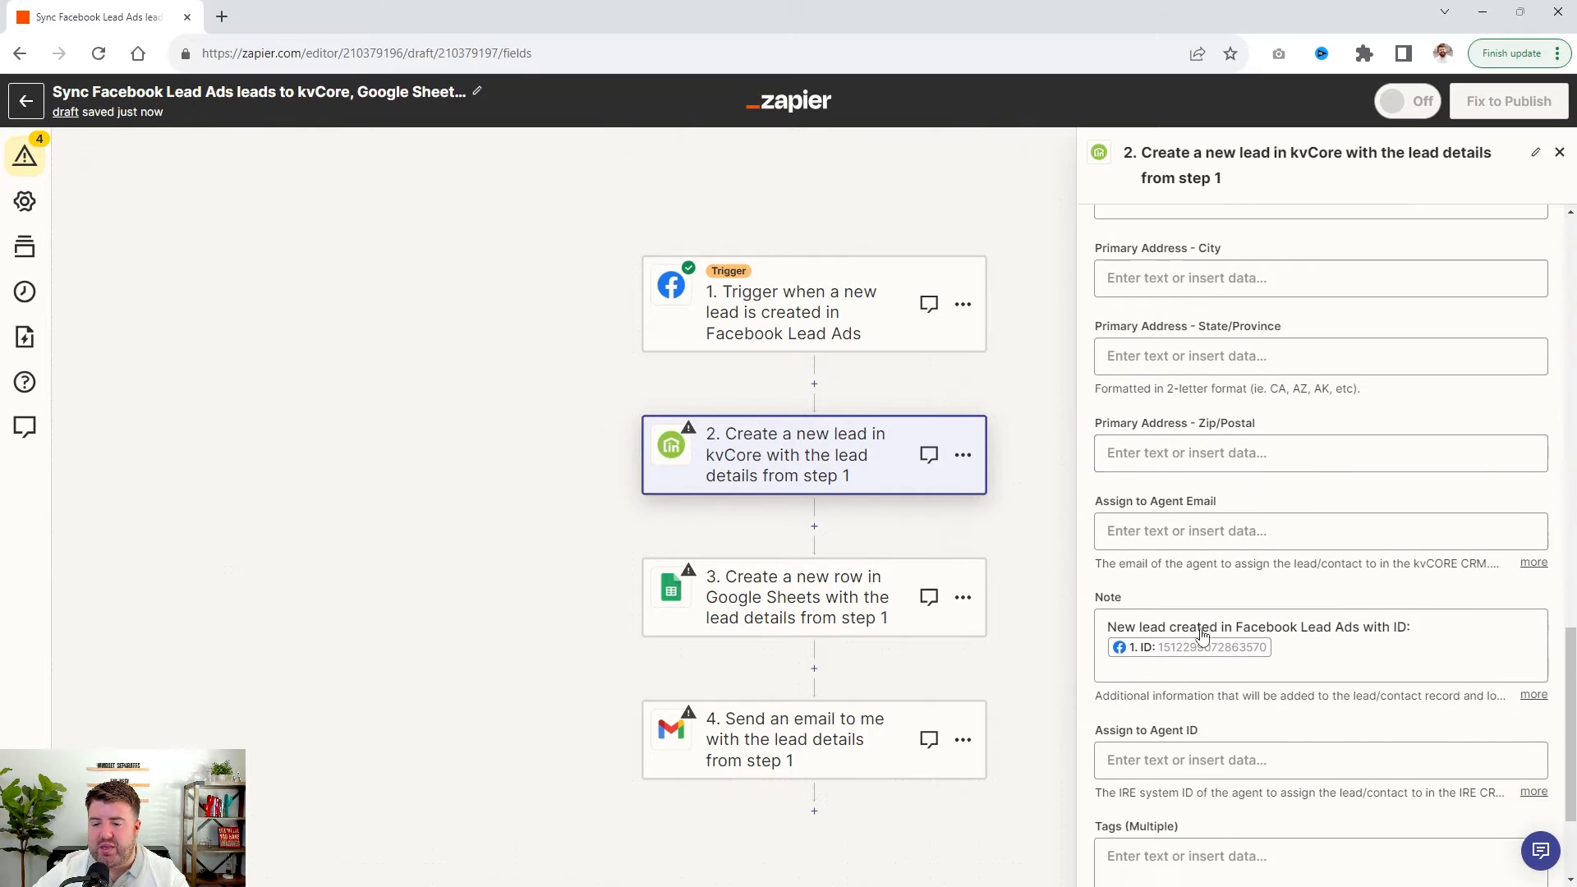
scroll(1201, 634, down, 2)
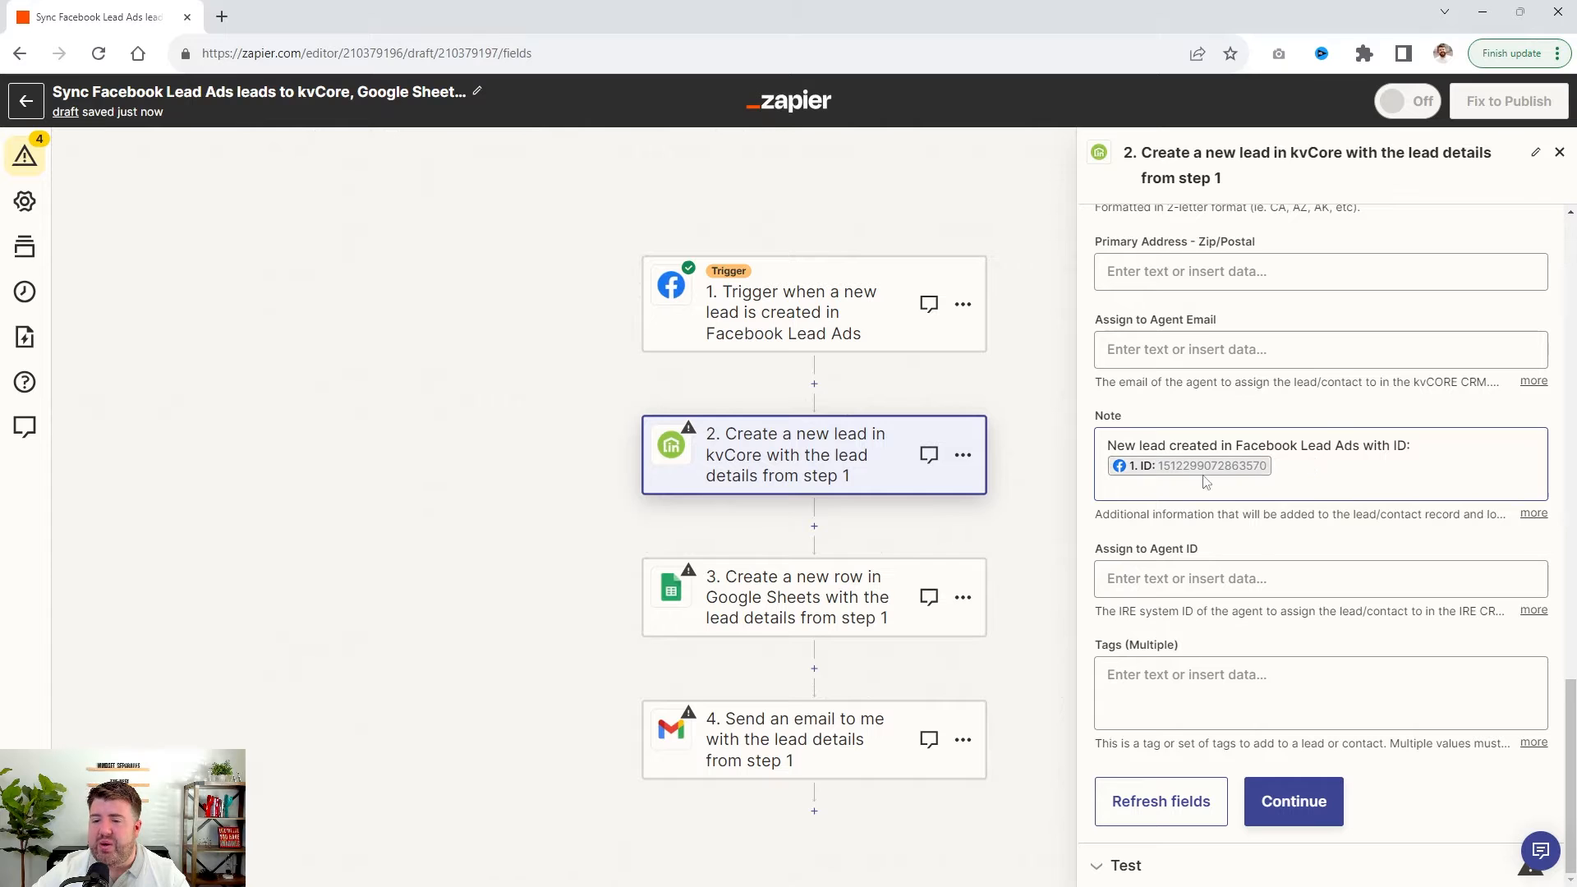
click(1158, 674)
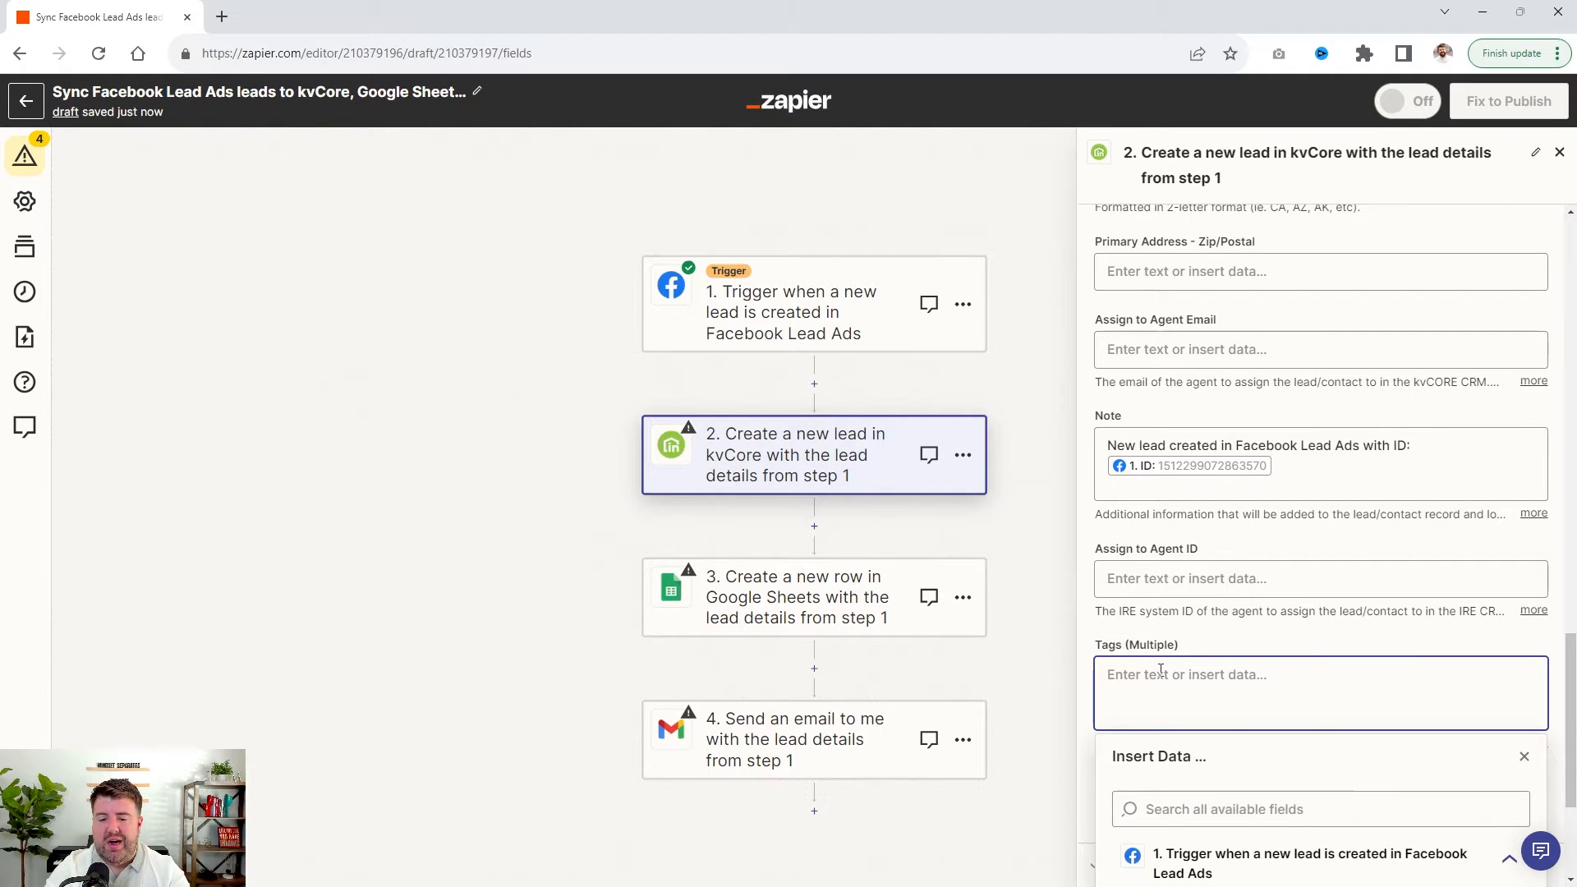
text(sl open house |)
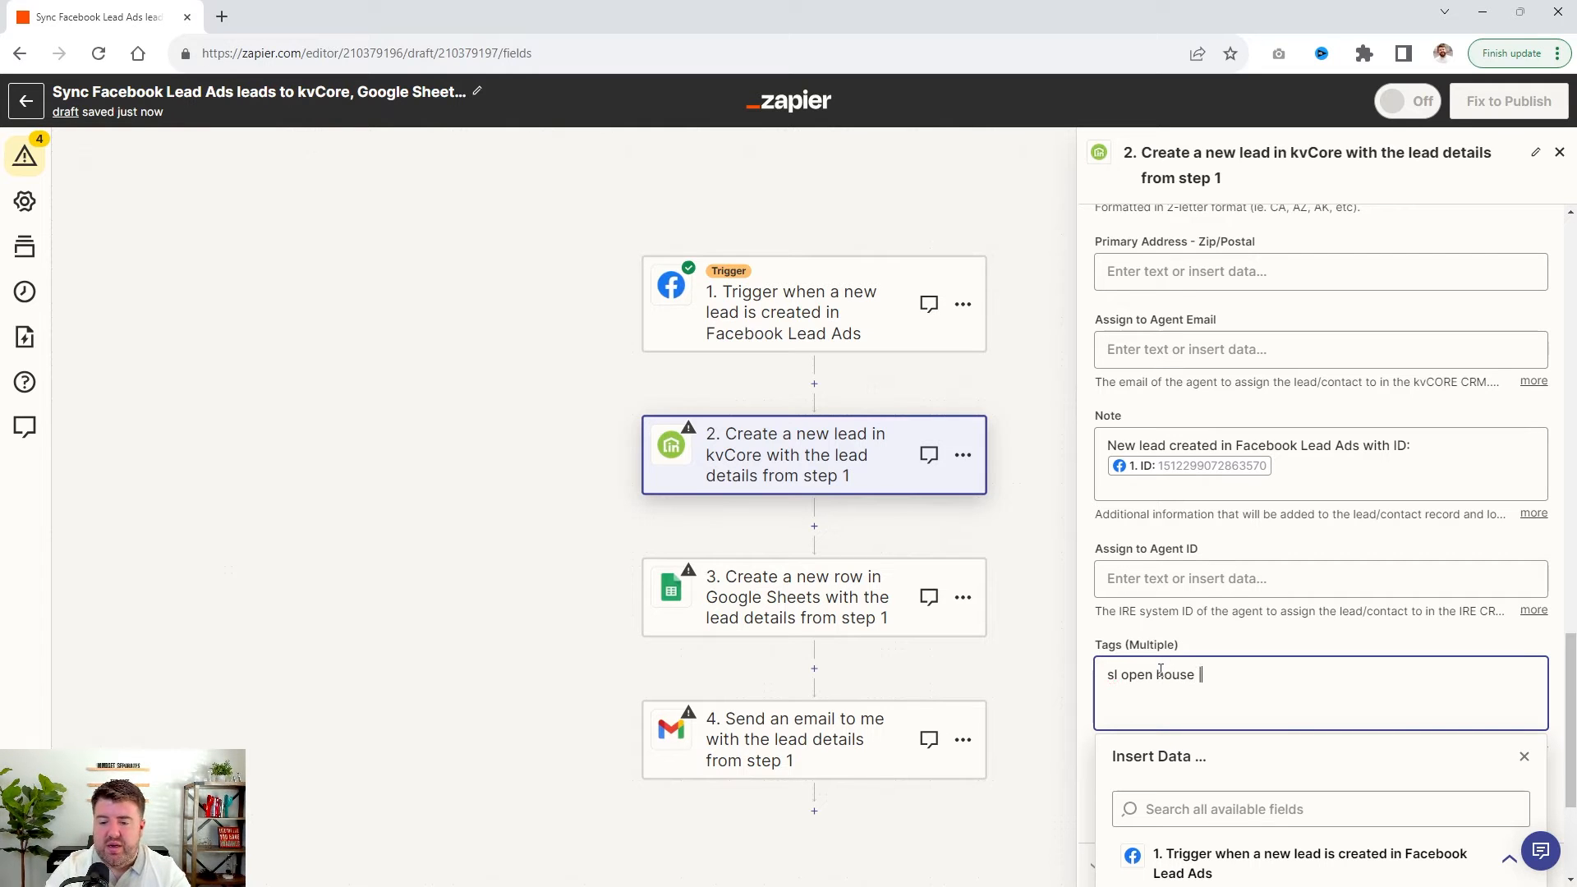
click(1279, 640)
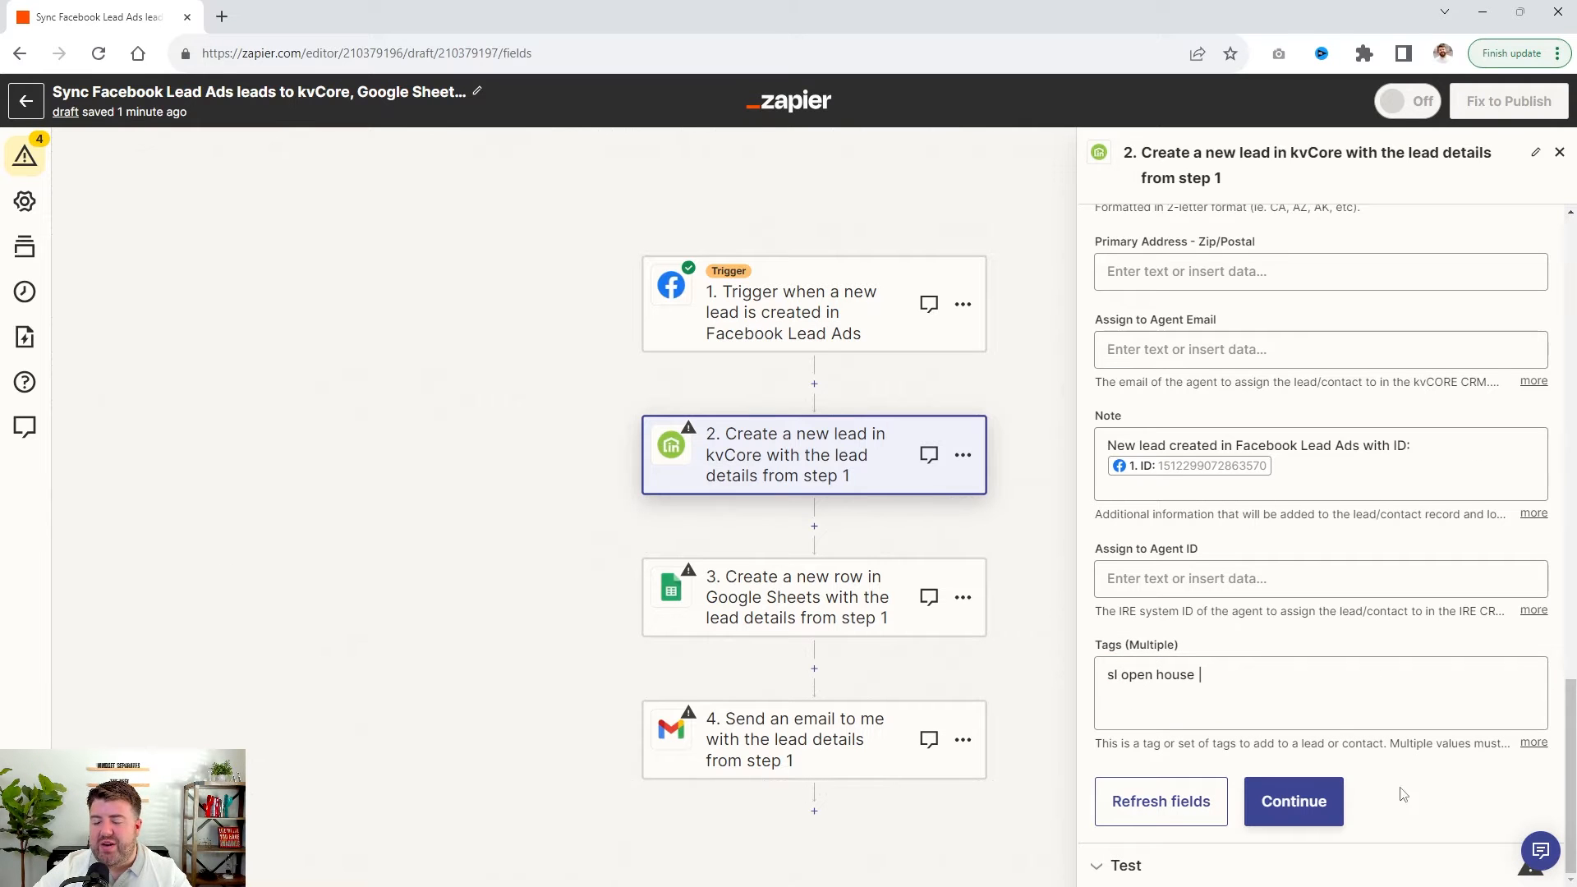
click(1296, 802)
click(1285, 838)
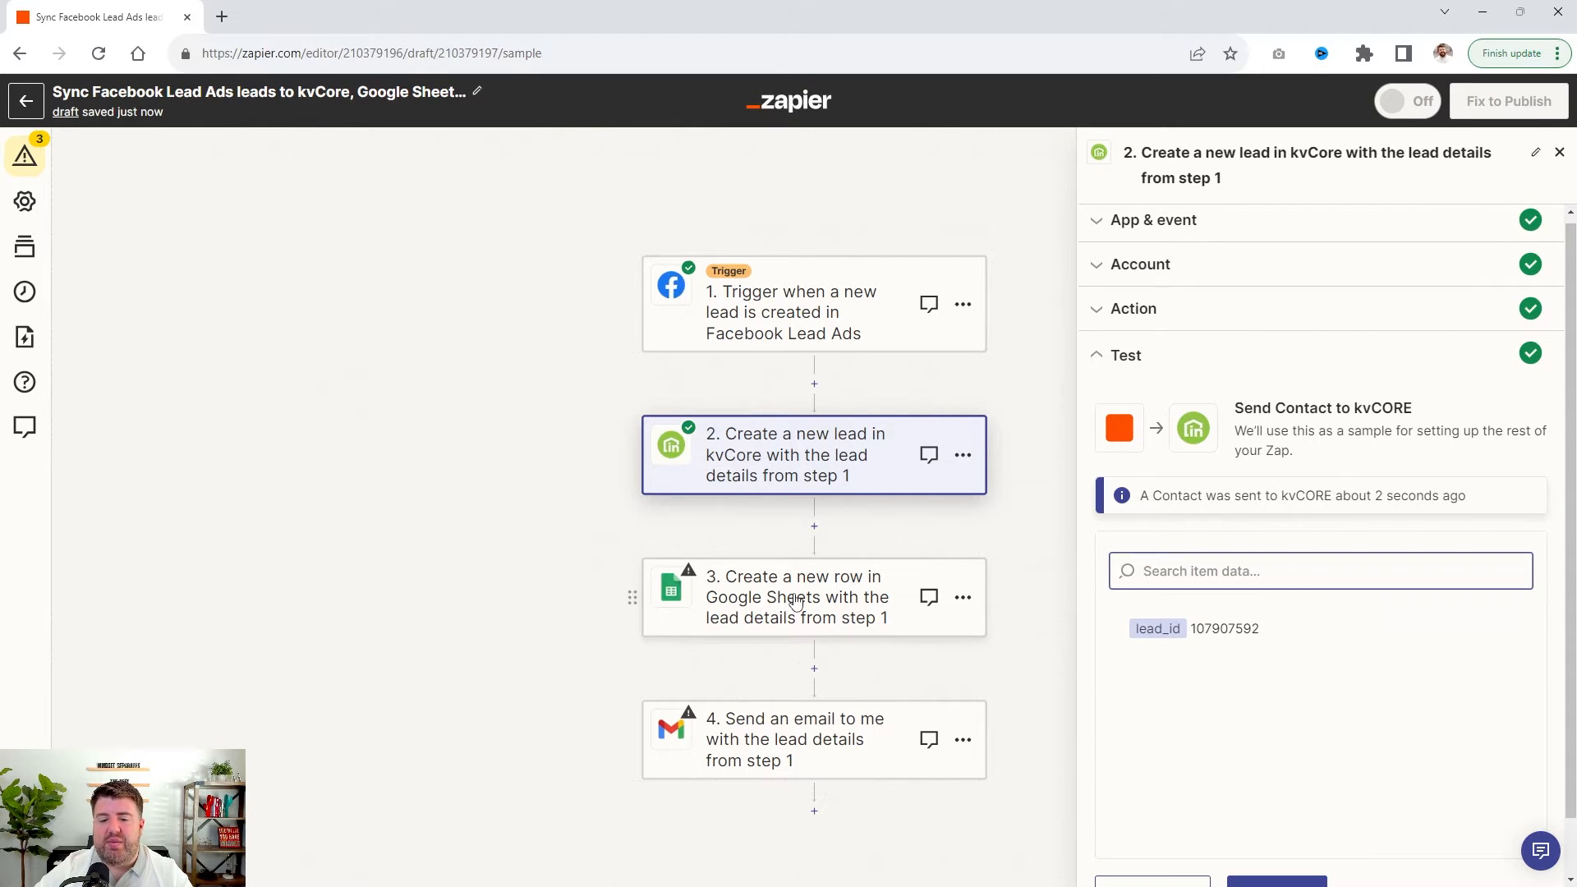
Step: View the Google Sheets and kvCORE steps of the Zap and return to the dashboard
click(647, 598)
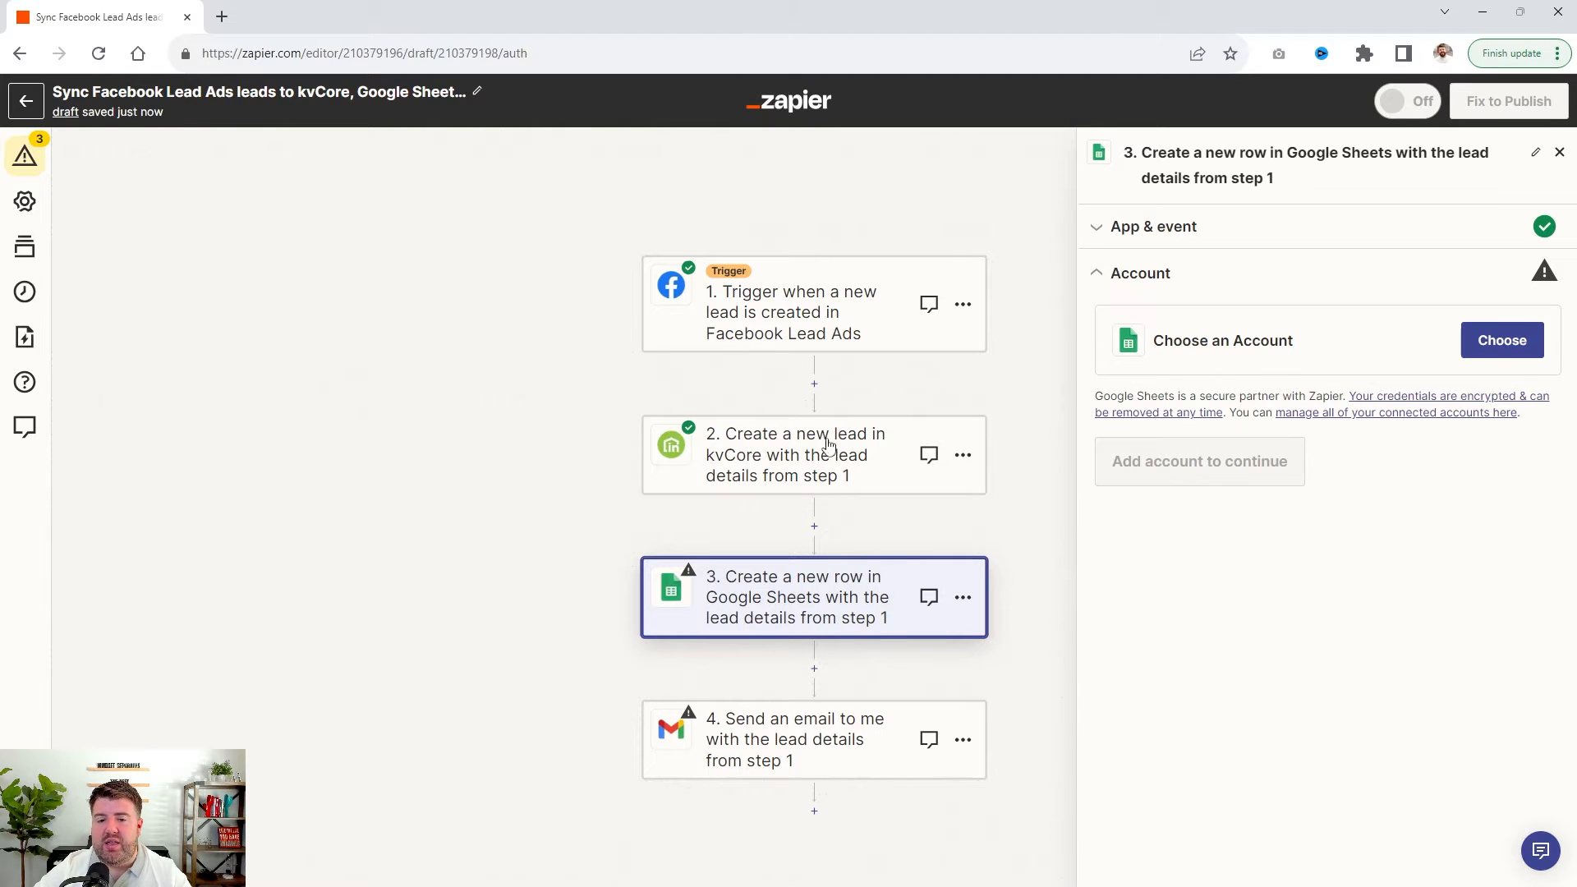
click(824, 484)
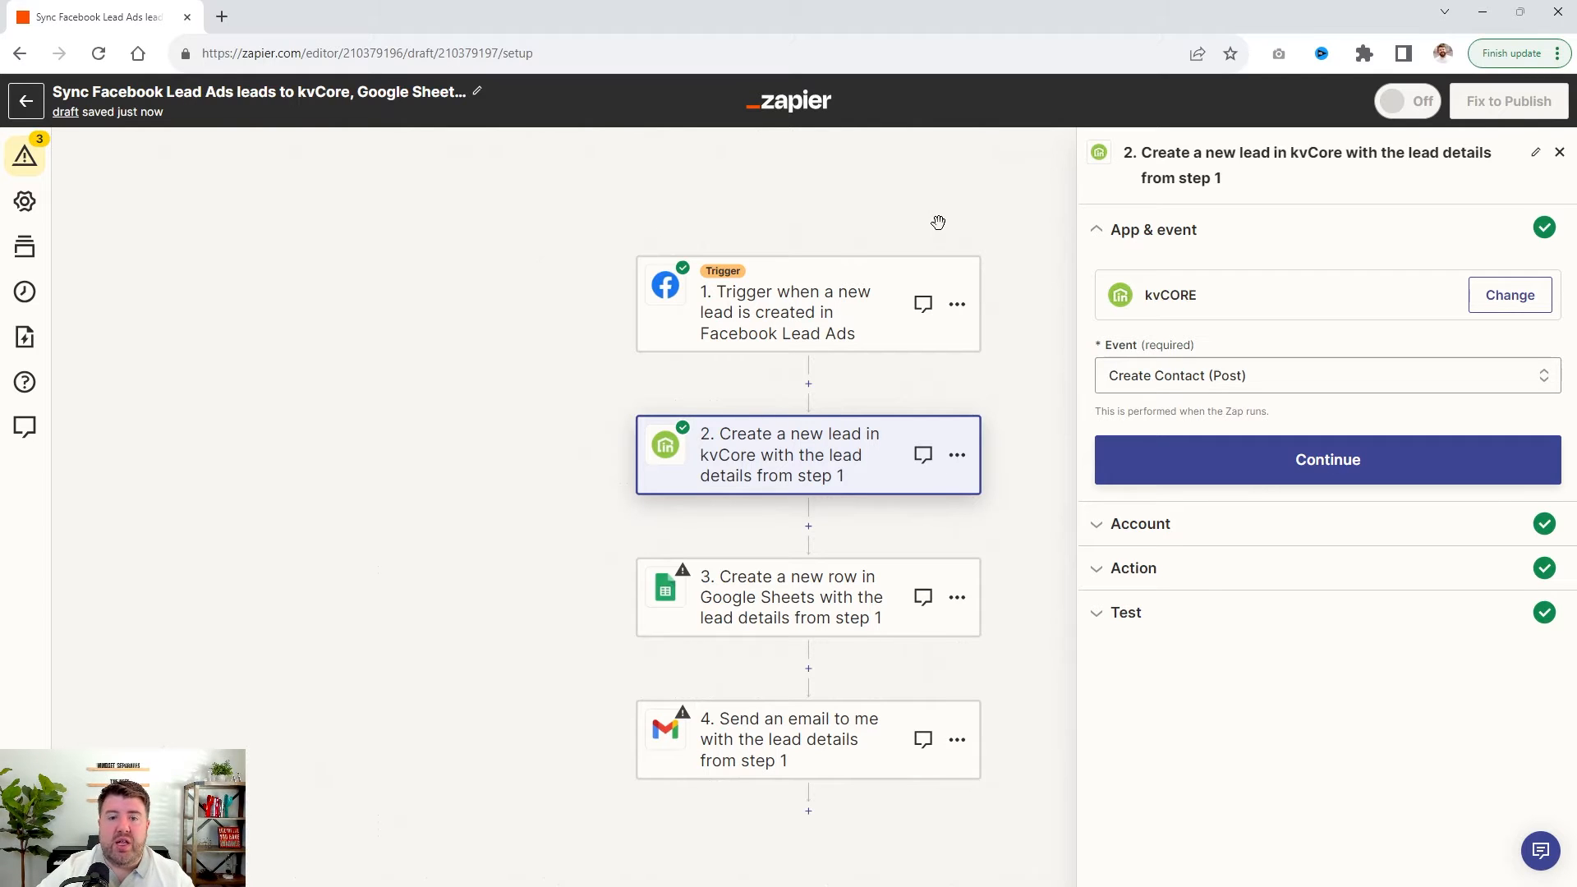
click(25, 102)
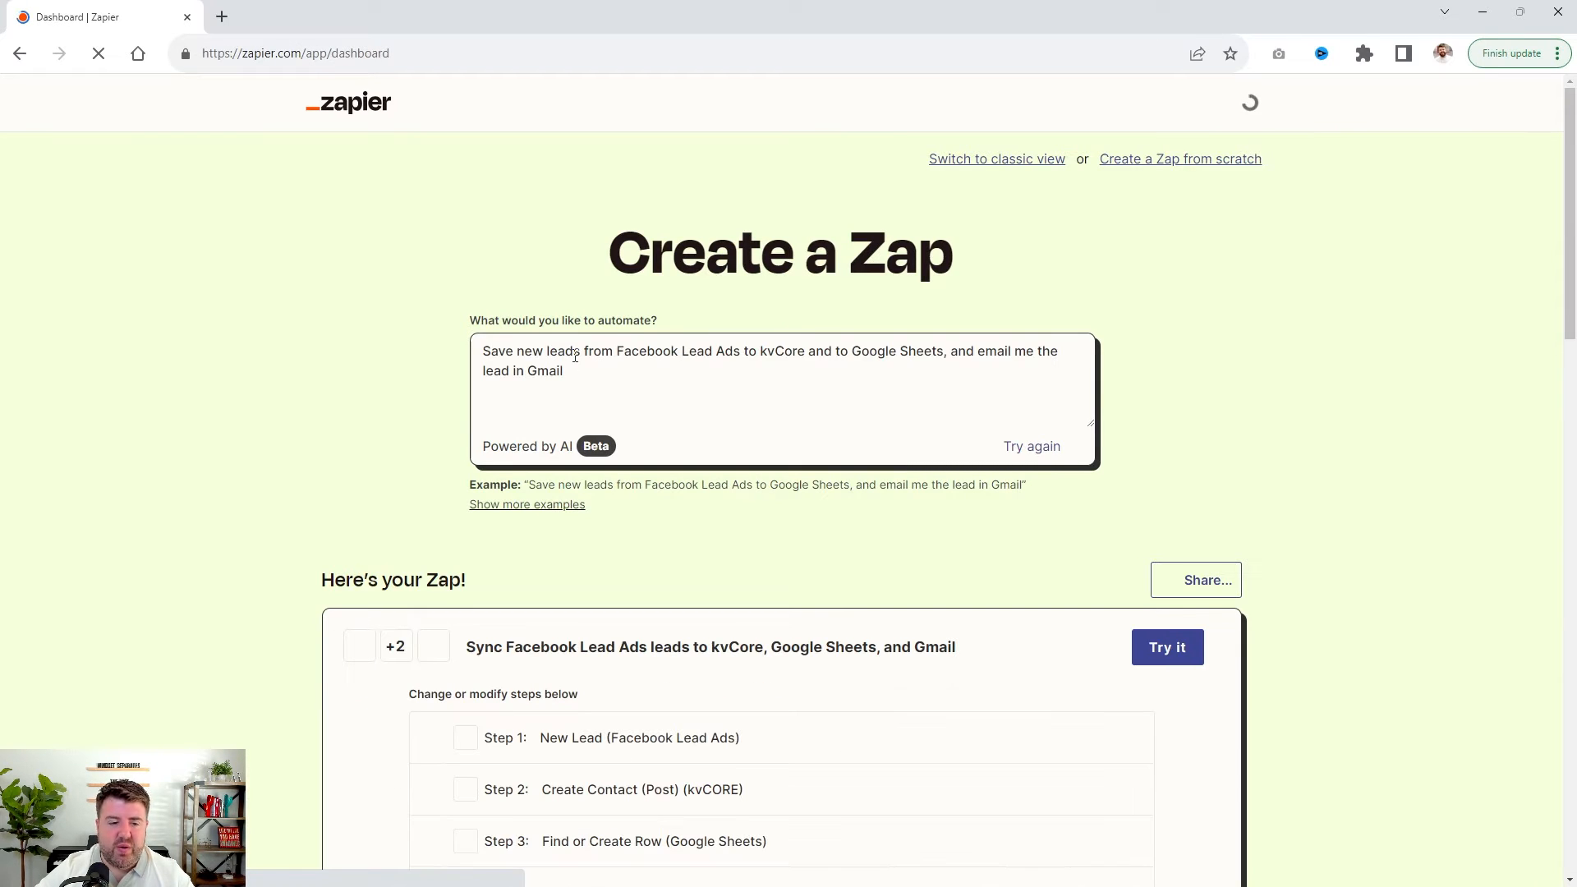
Step: Replace the Zap prompt with "Save new jotform submissions into kvcore" and generate the Zap
drag(565, 371, 454, 342)
key(BackSpace)
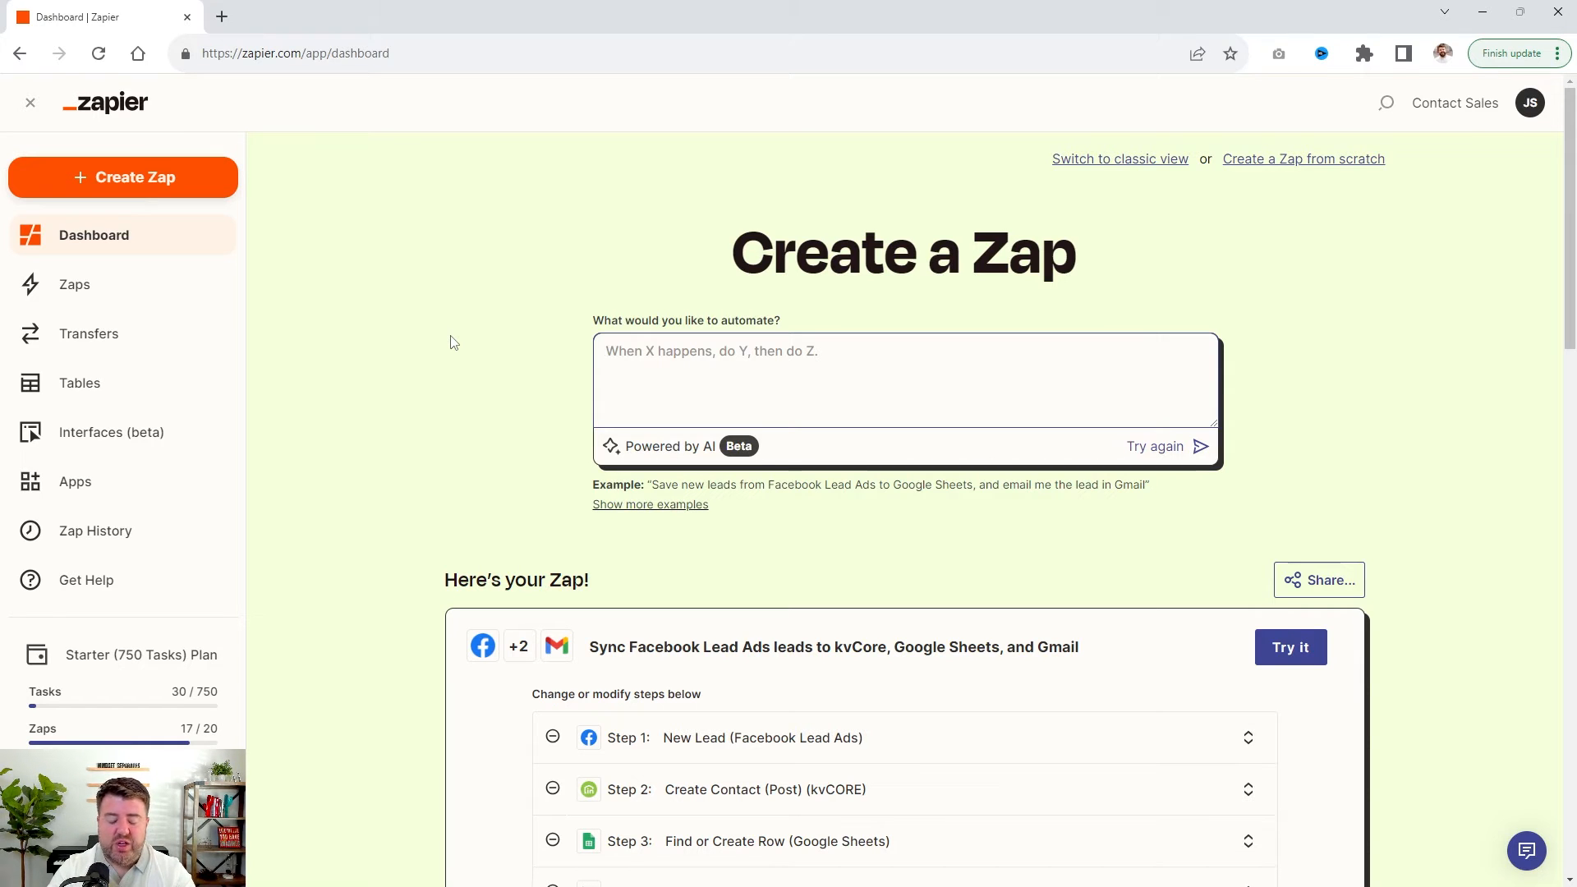
text(Add)
key(BackSpace)
key(BackSpace)
key(BackSpace)
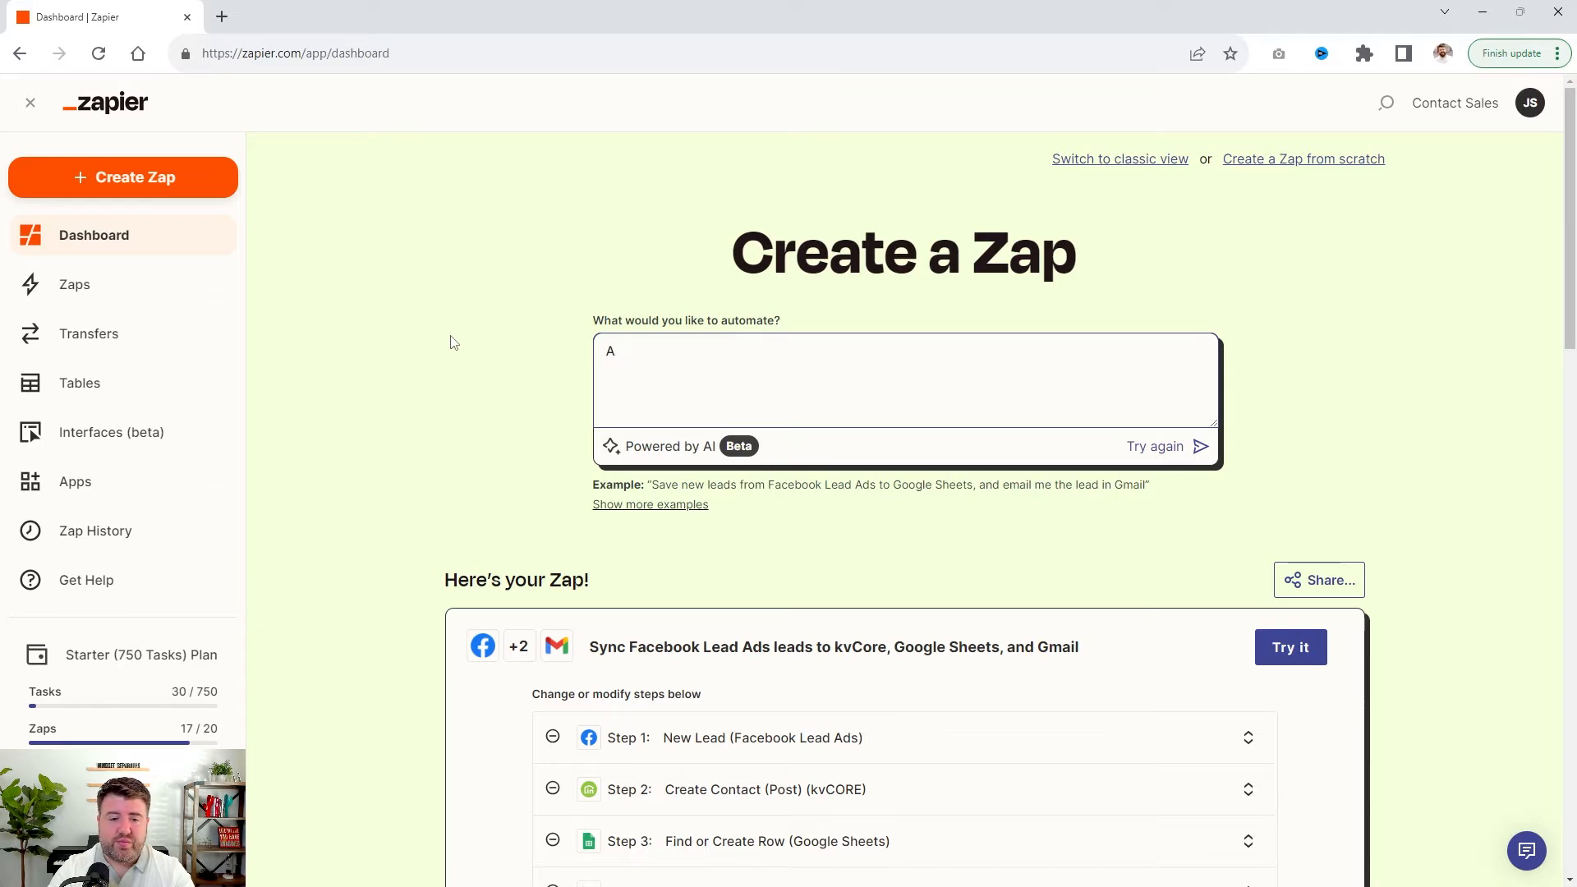
text(Save new)
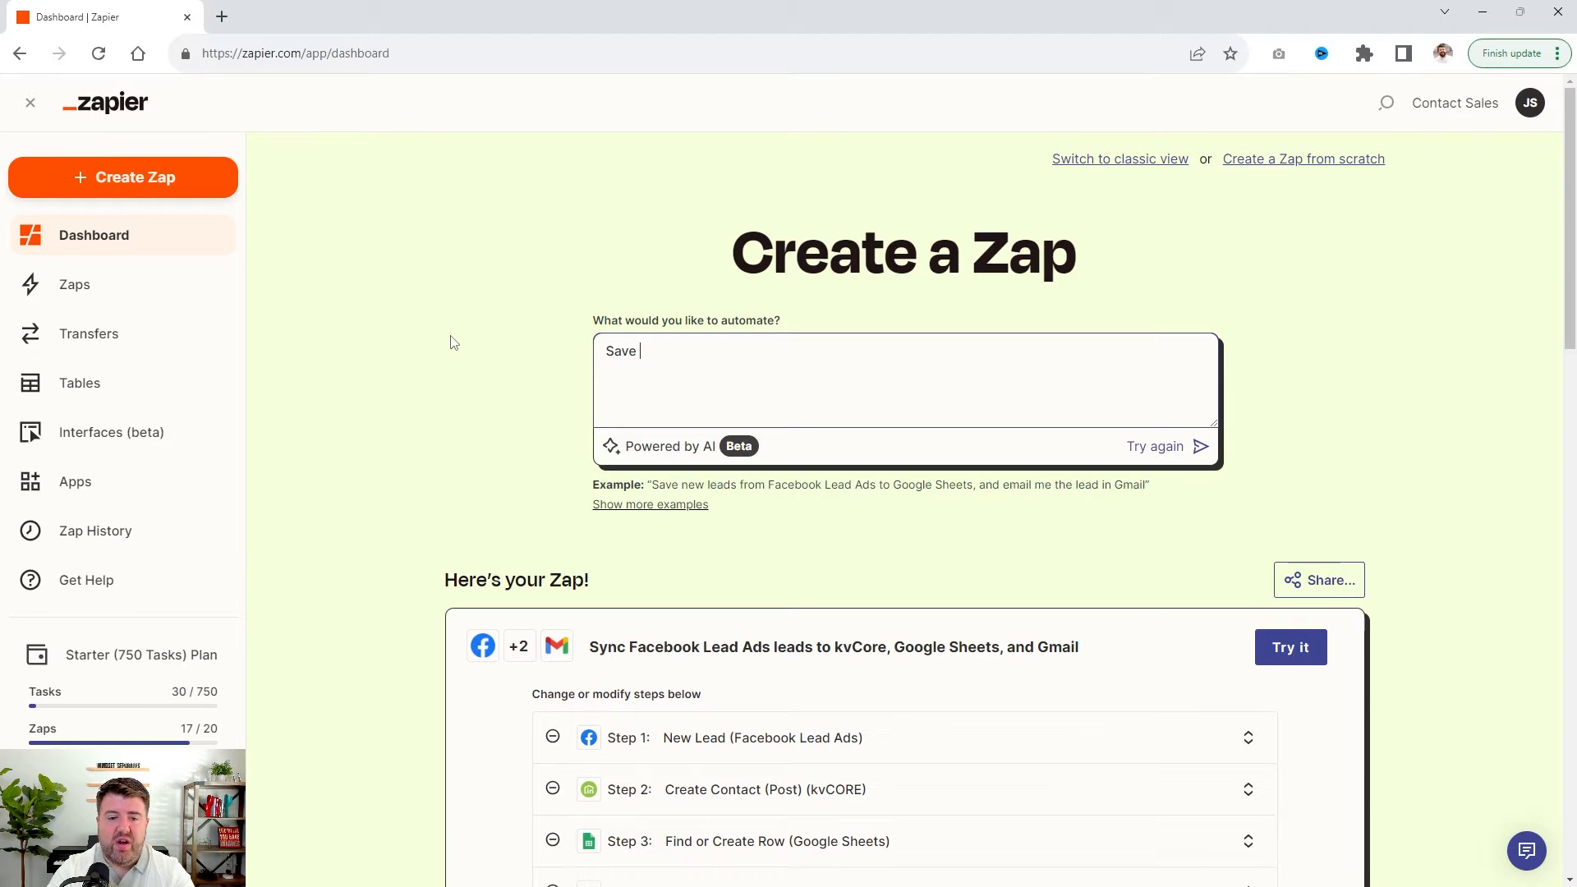
text( jotform)
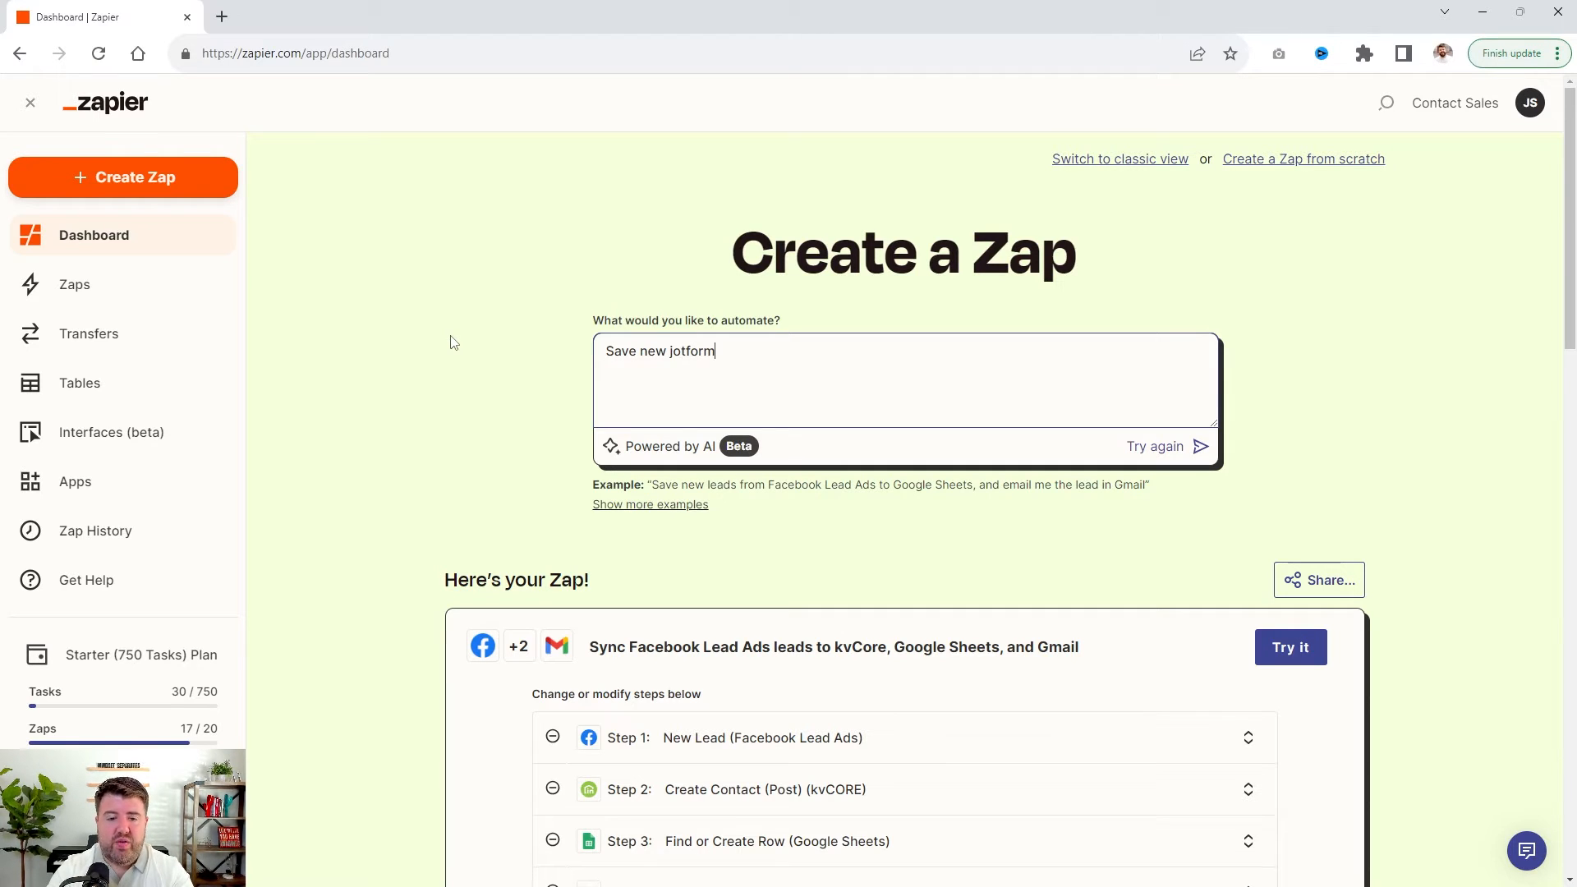
text( sibubmissions in)
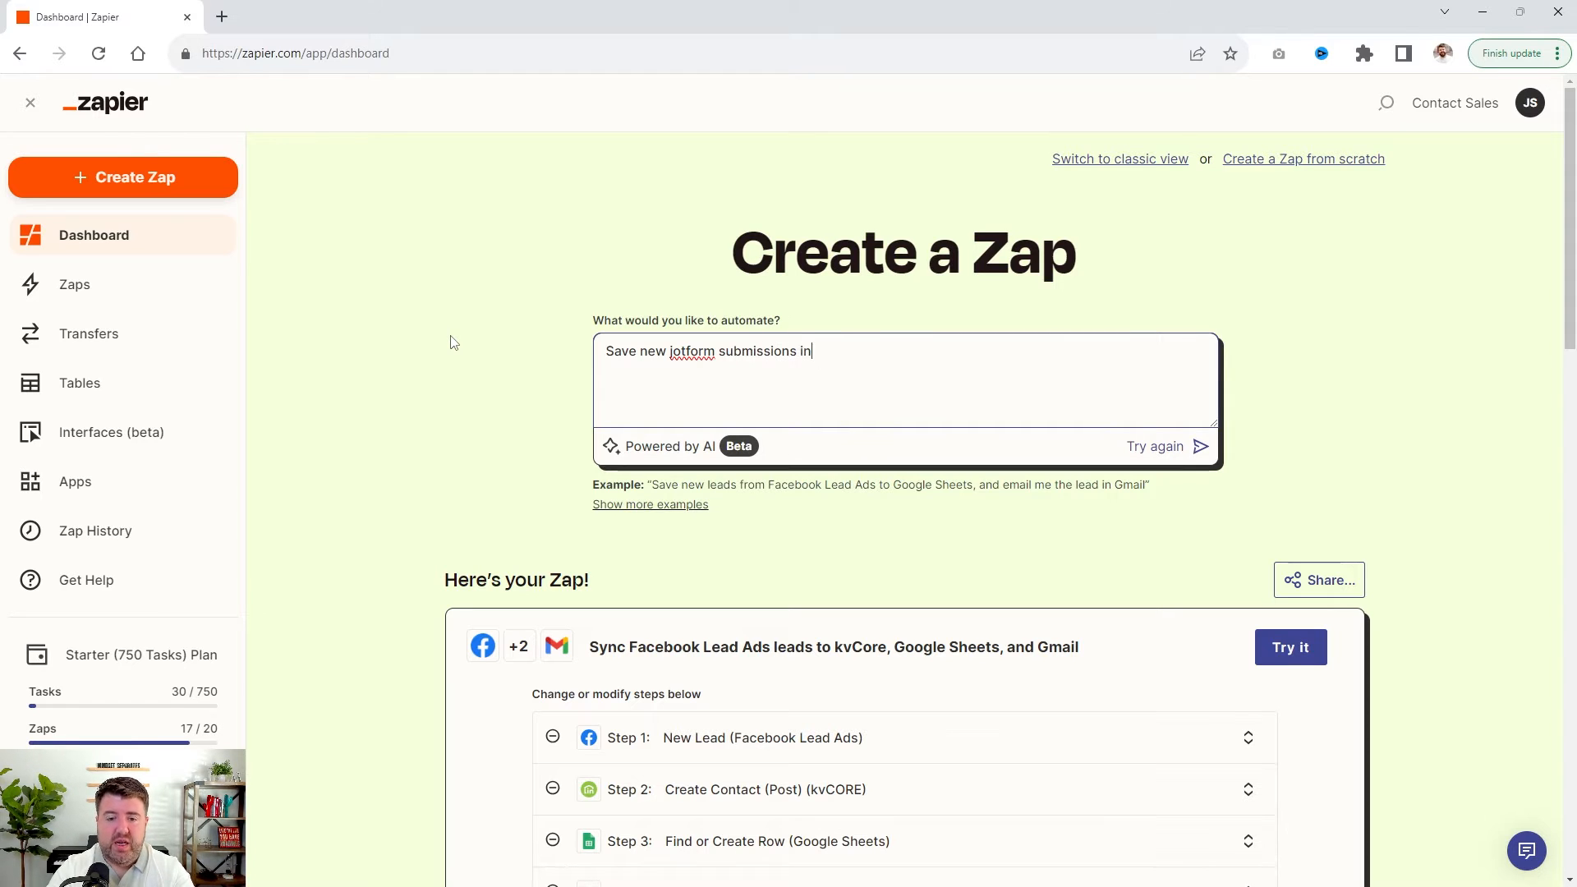
text(to kvcore)
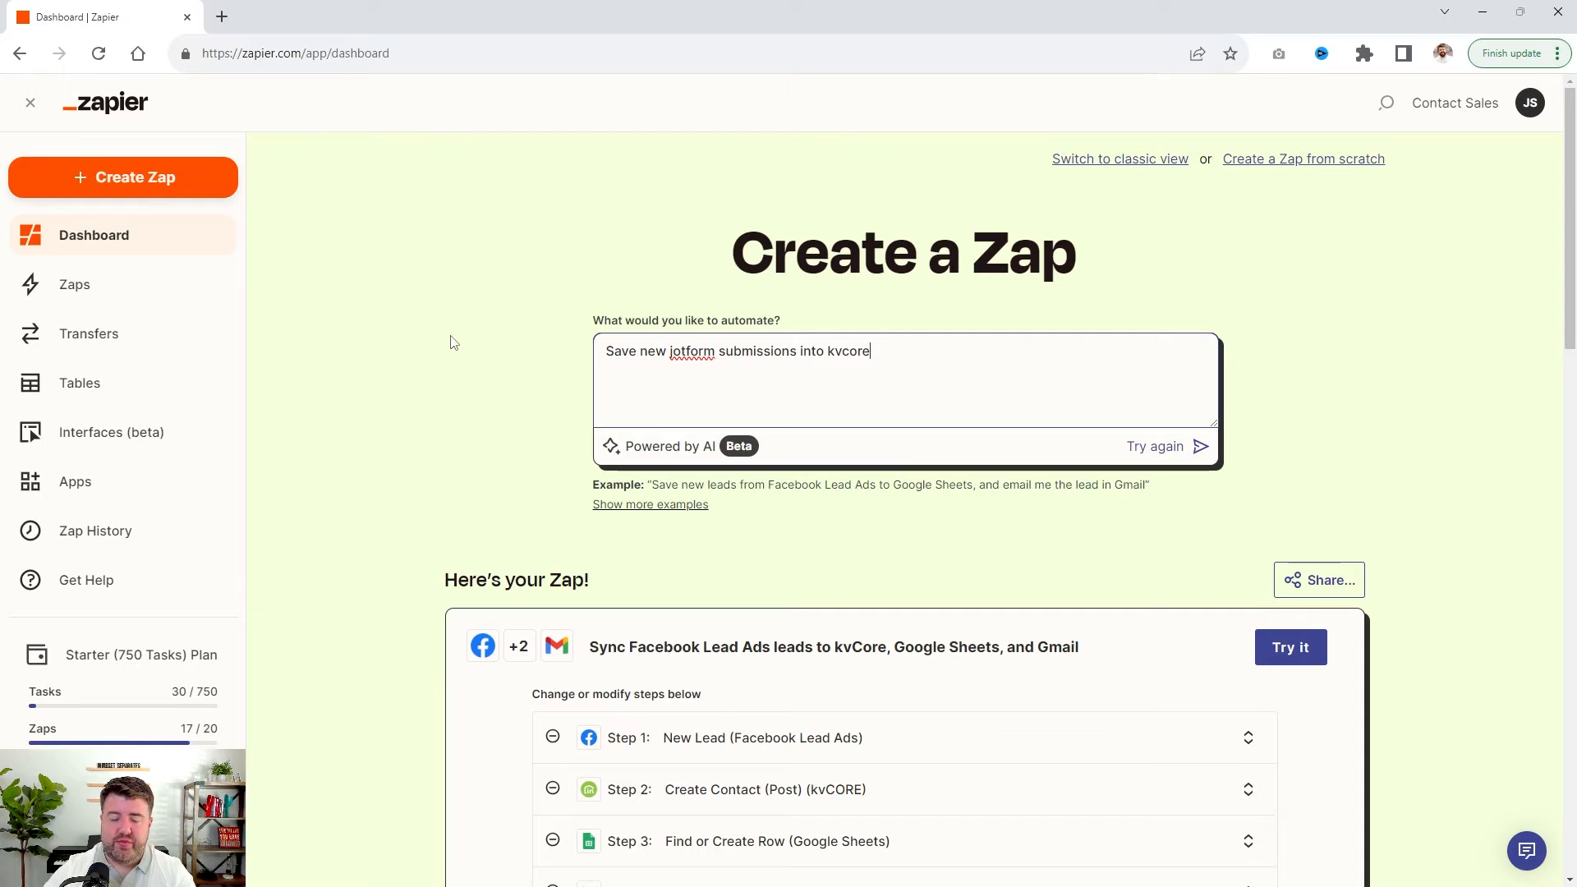
click(1201, 449)
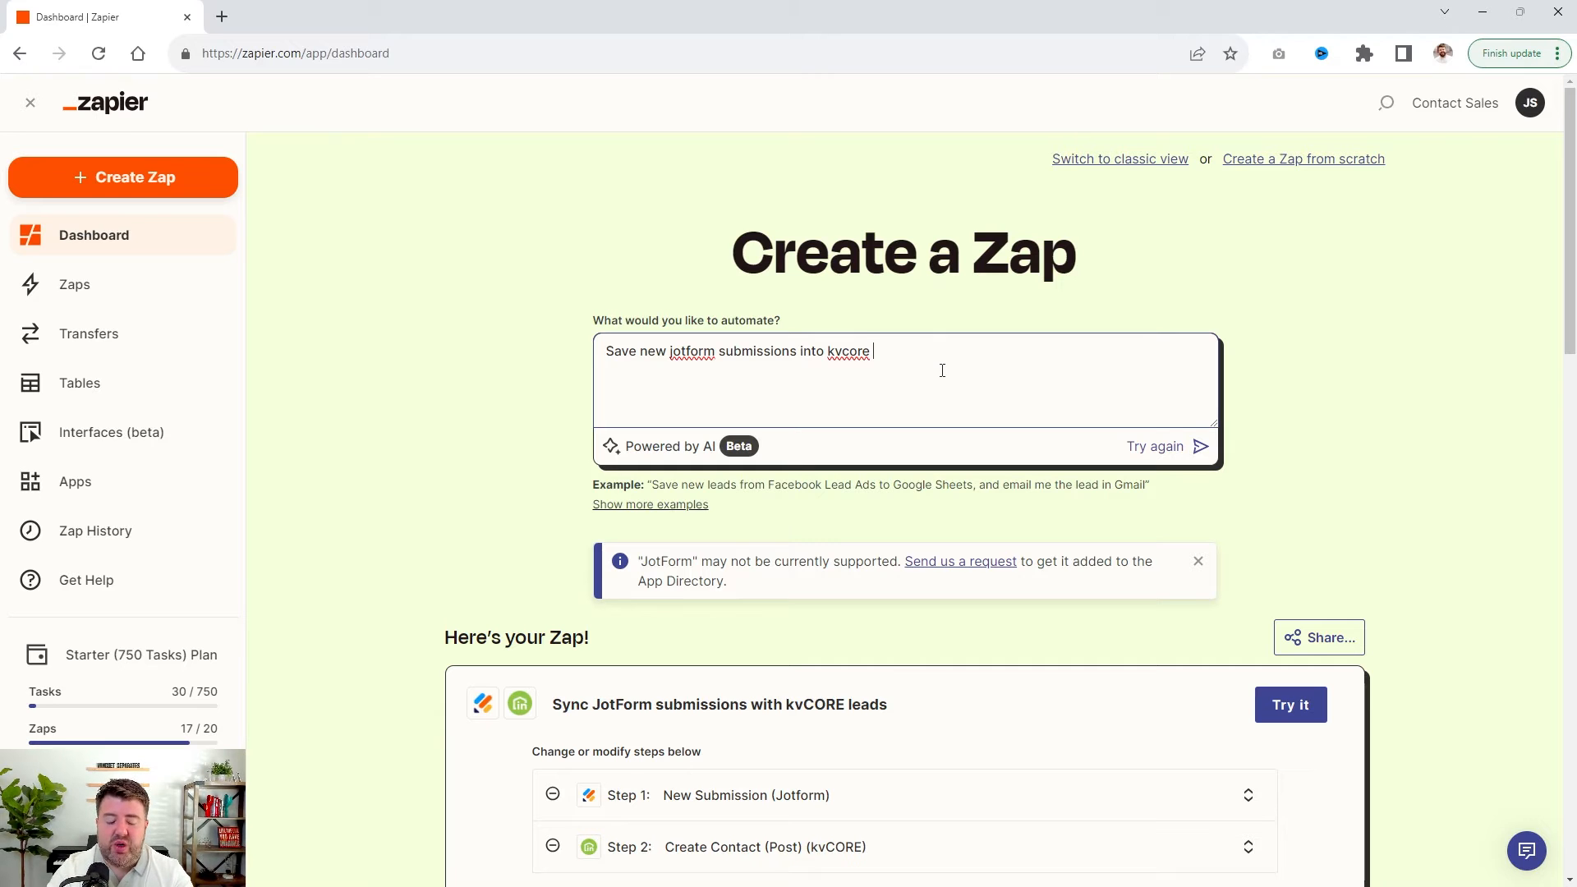
Step: Extend the prompt with "to send an email to the user that submit the form.", regenerate the Zap and review its suggested steps
text(to send a)
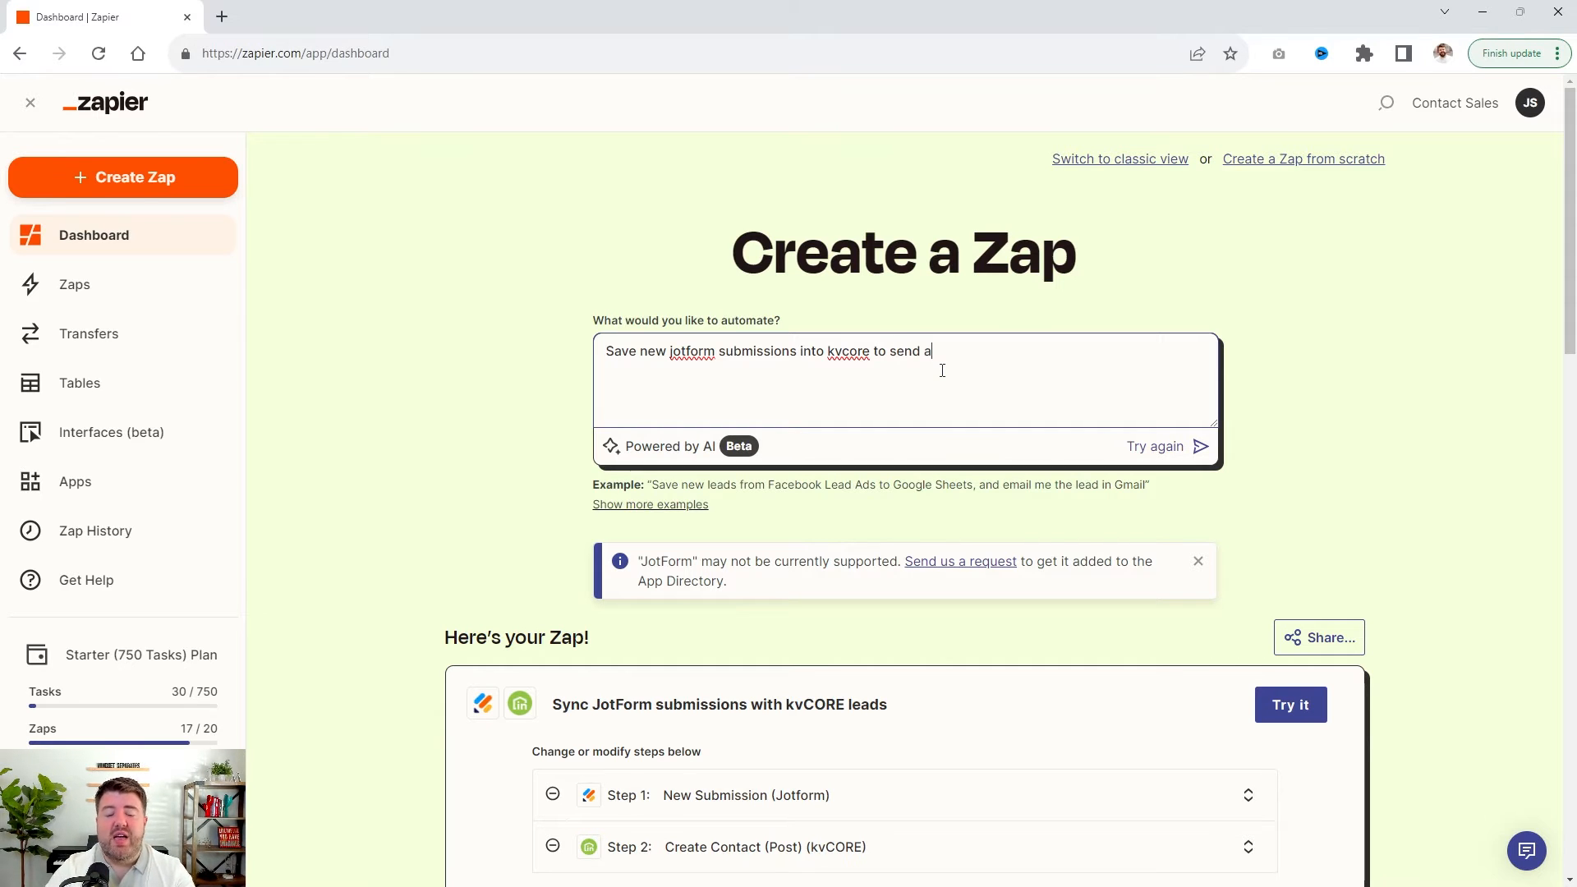
text(n email to the )
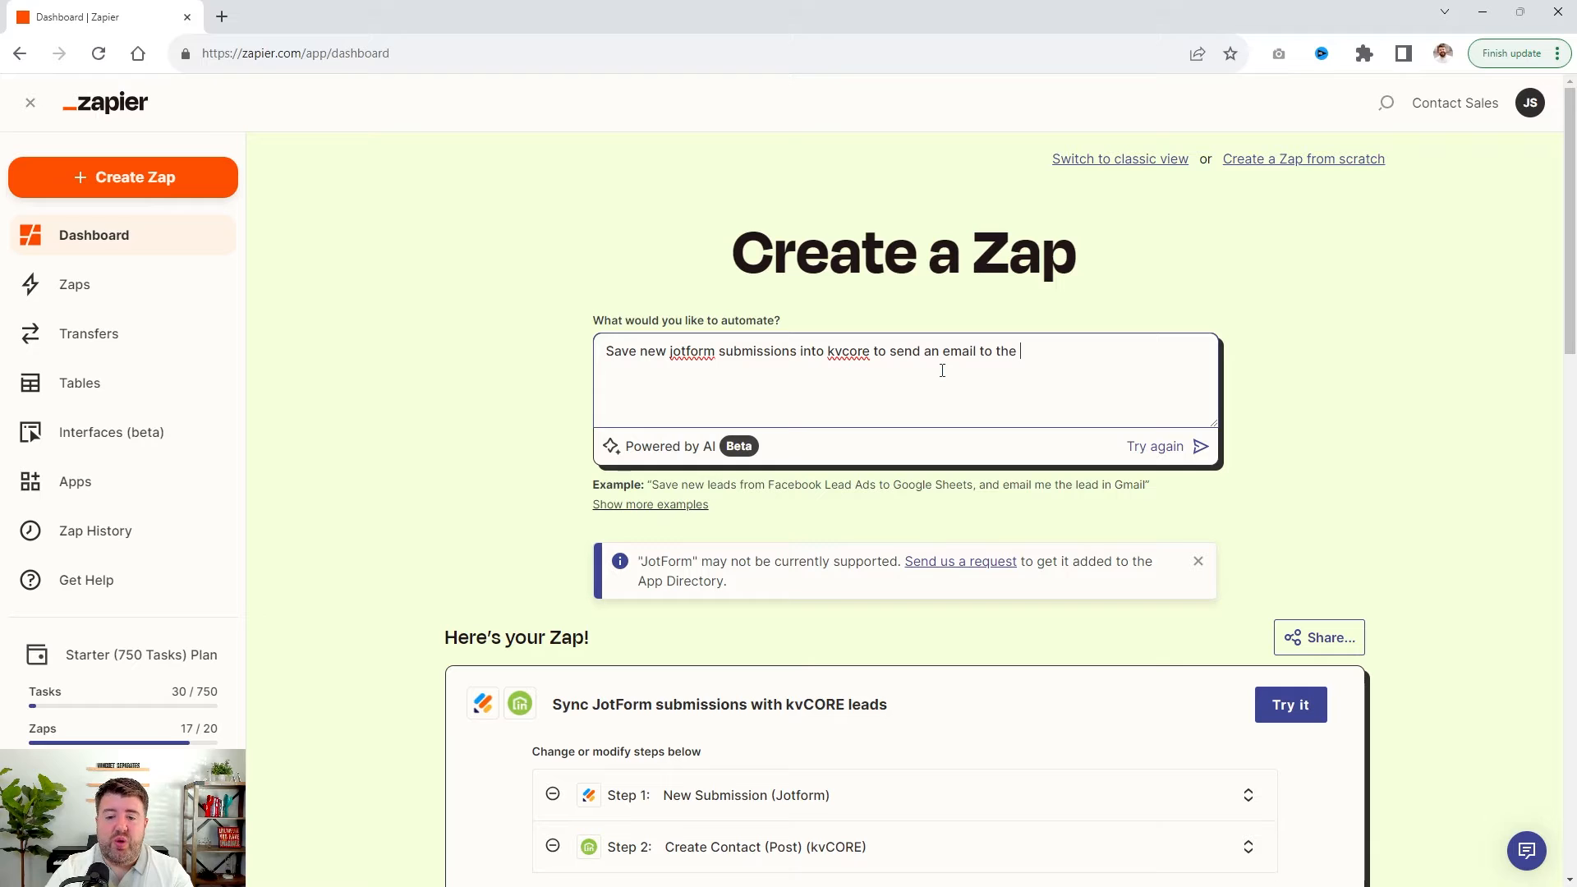
text(user that submit the form.)
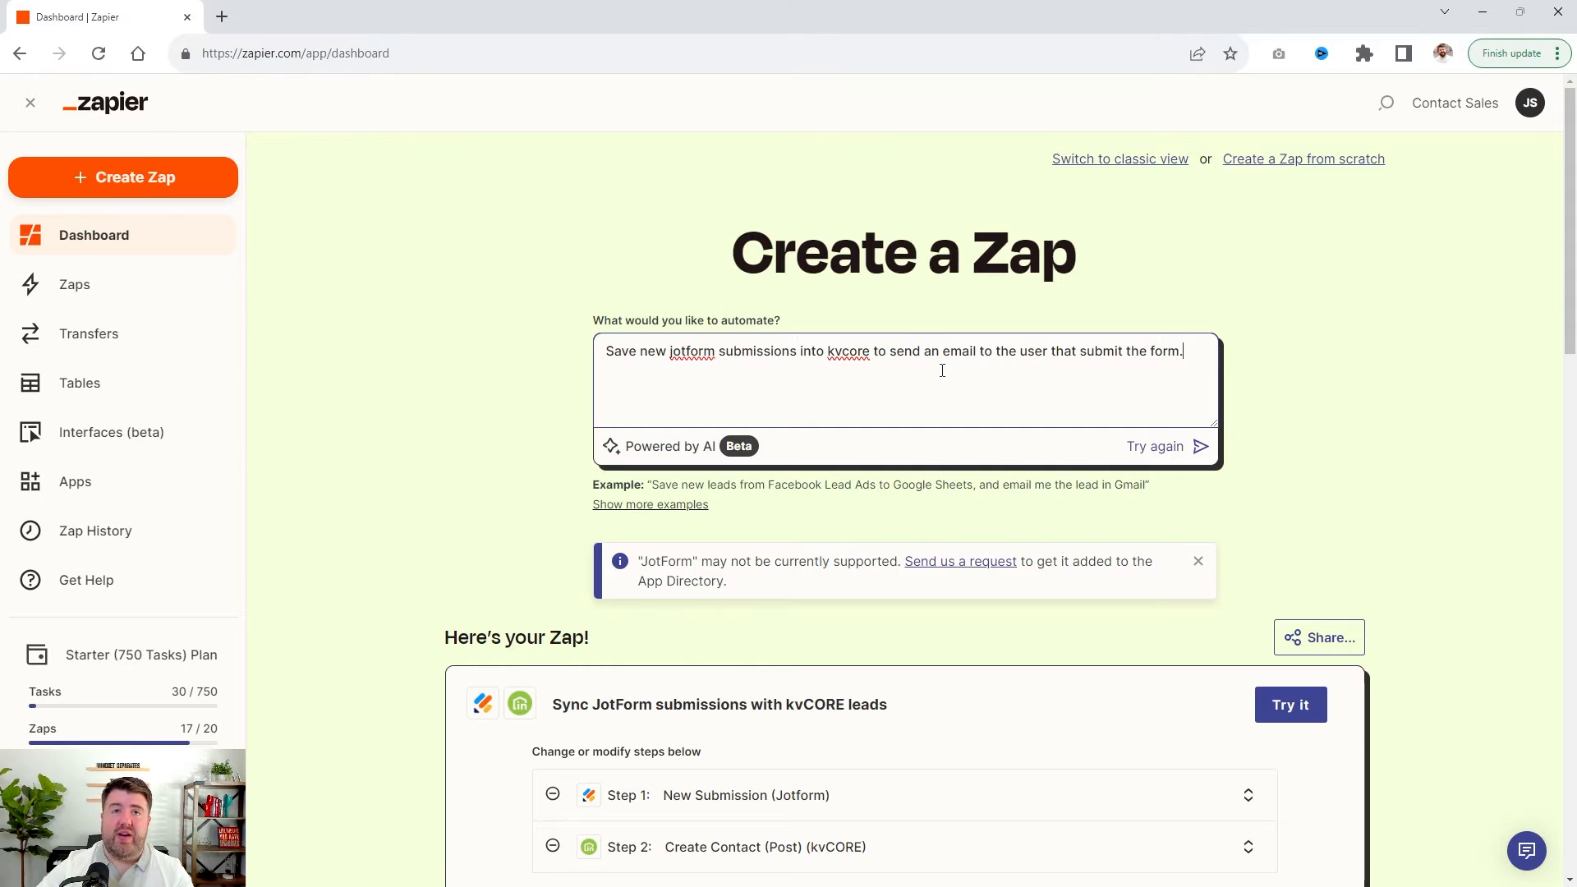
click(1201, 446)
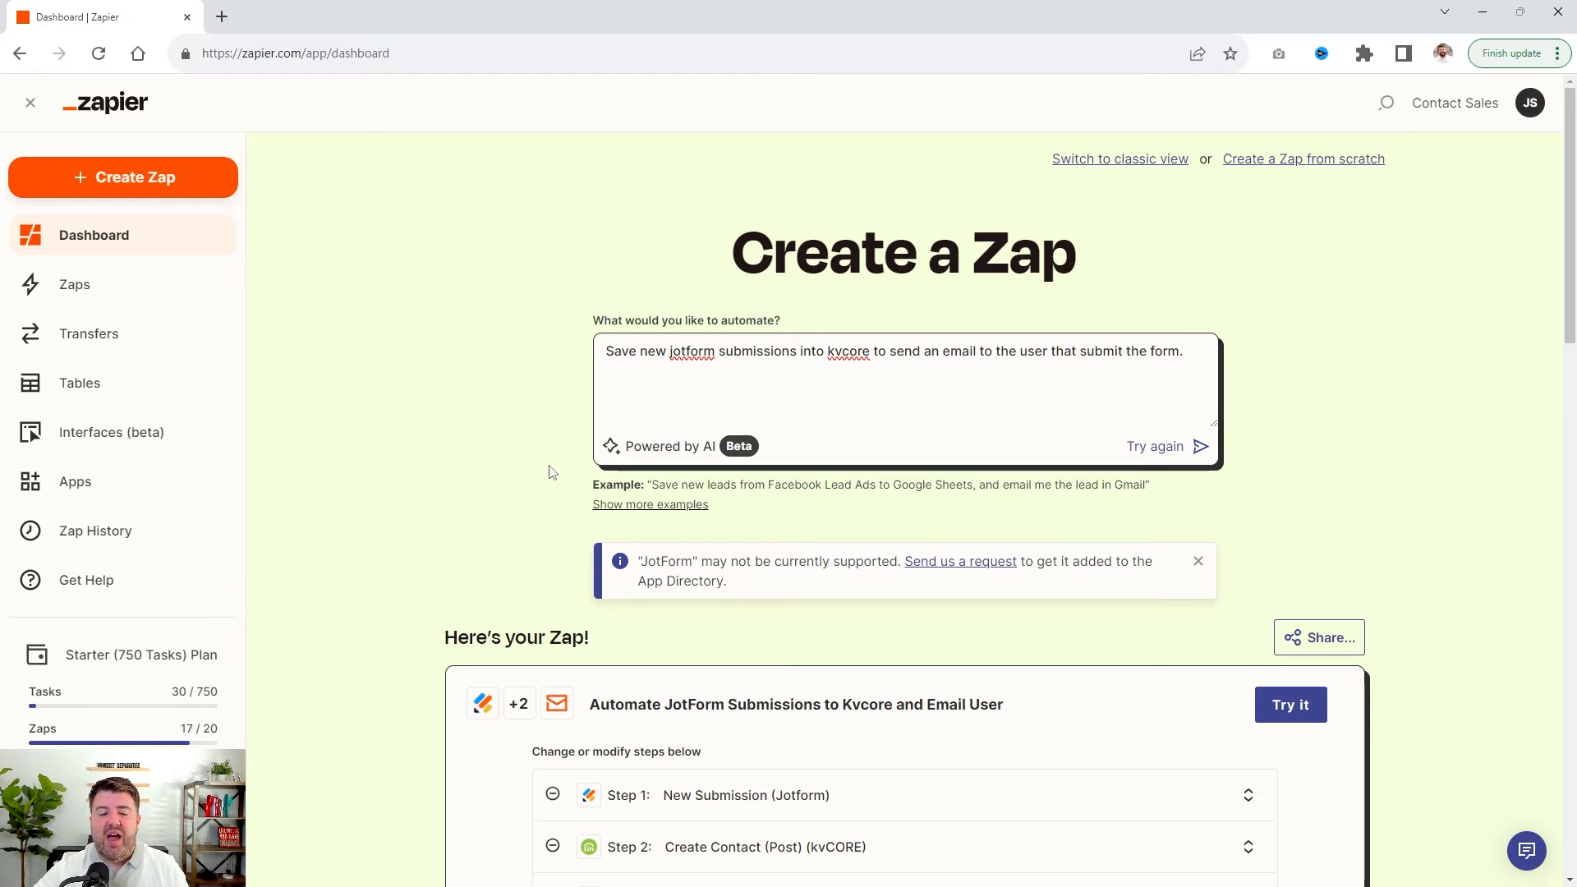
scroll(551, 468, down, 3)
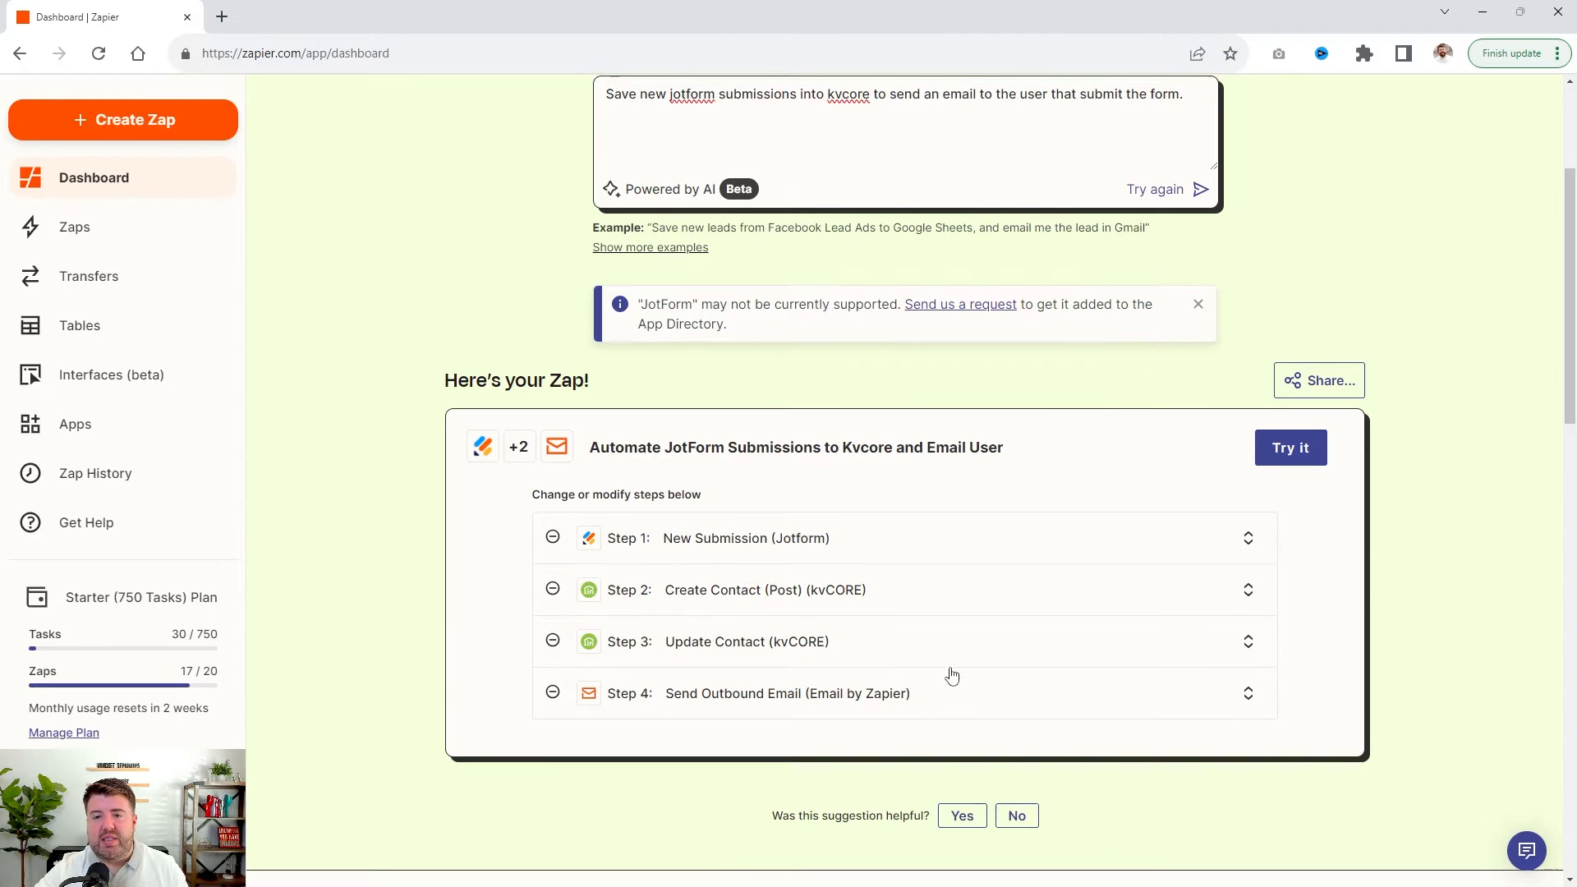
Step: Insert "with GMAIL" after "send an email" in the prompt and regenerate the Zap
scroll(950, 672, up, 3)
click(974, 350)
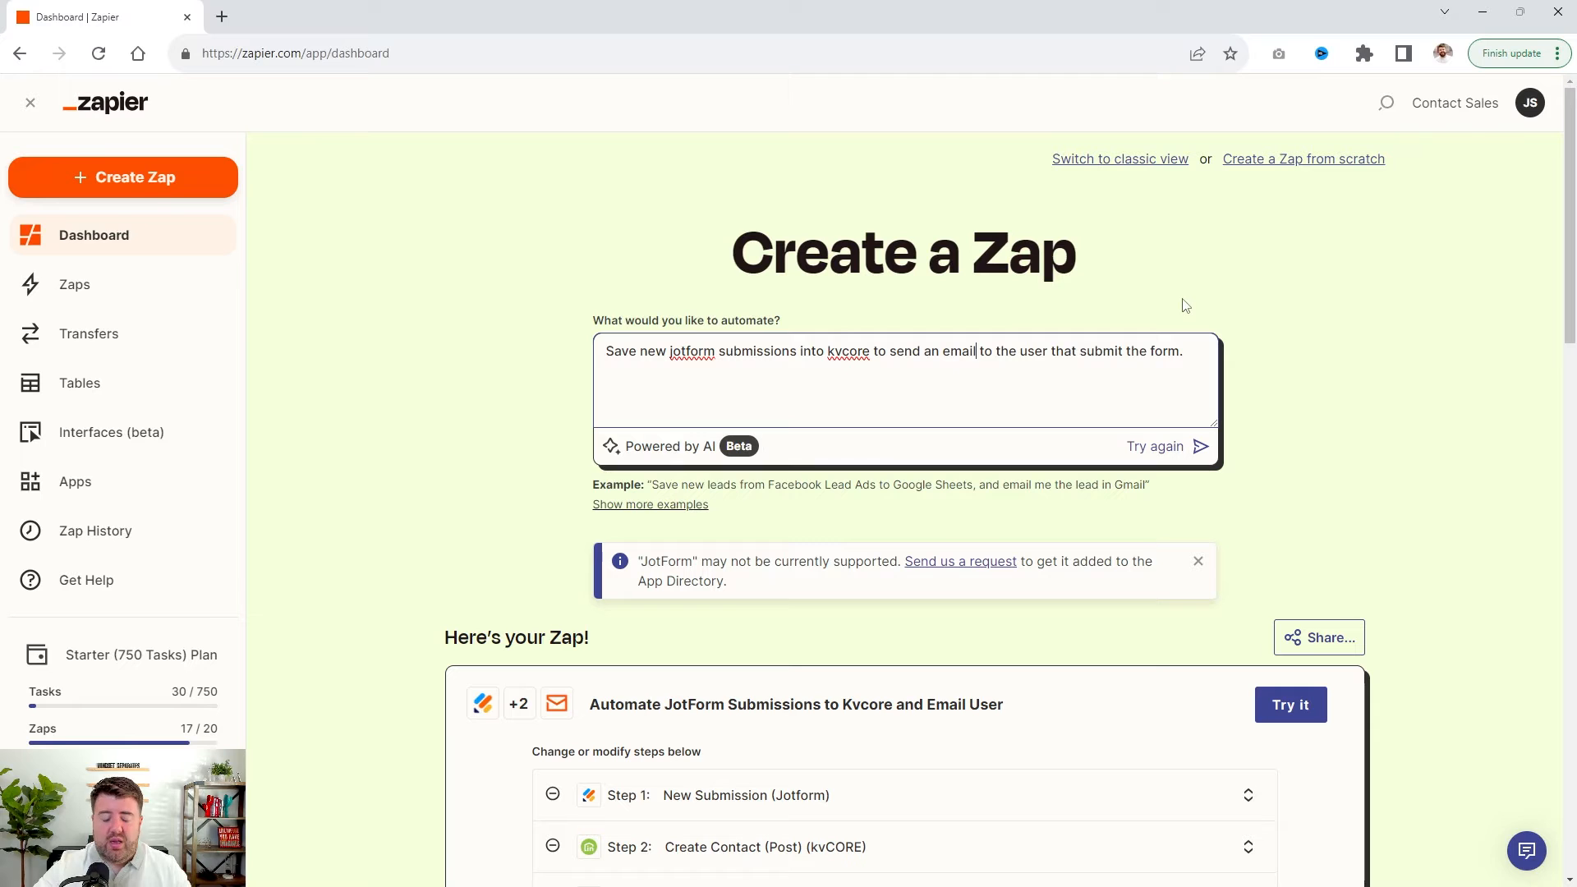
text(with GMA)
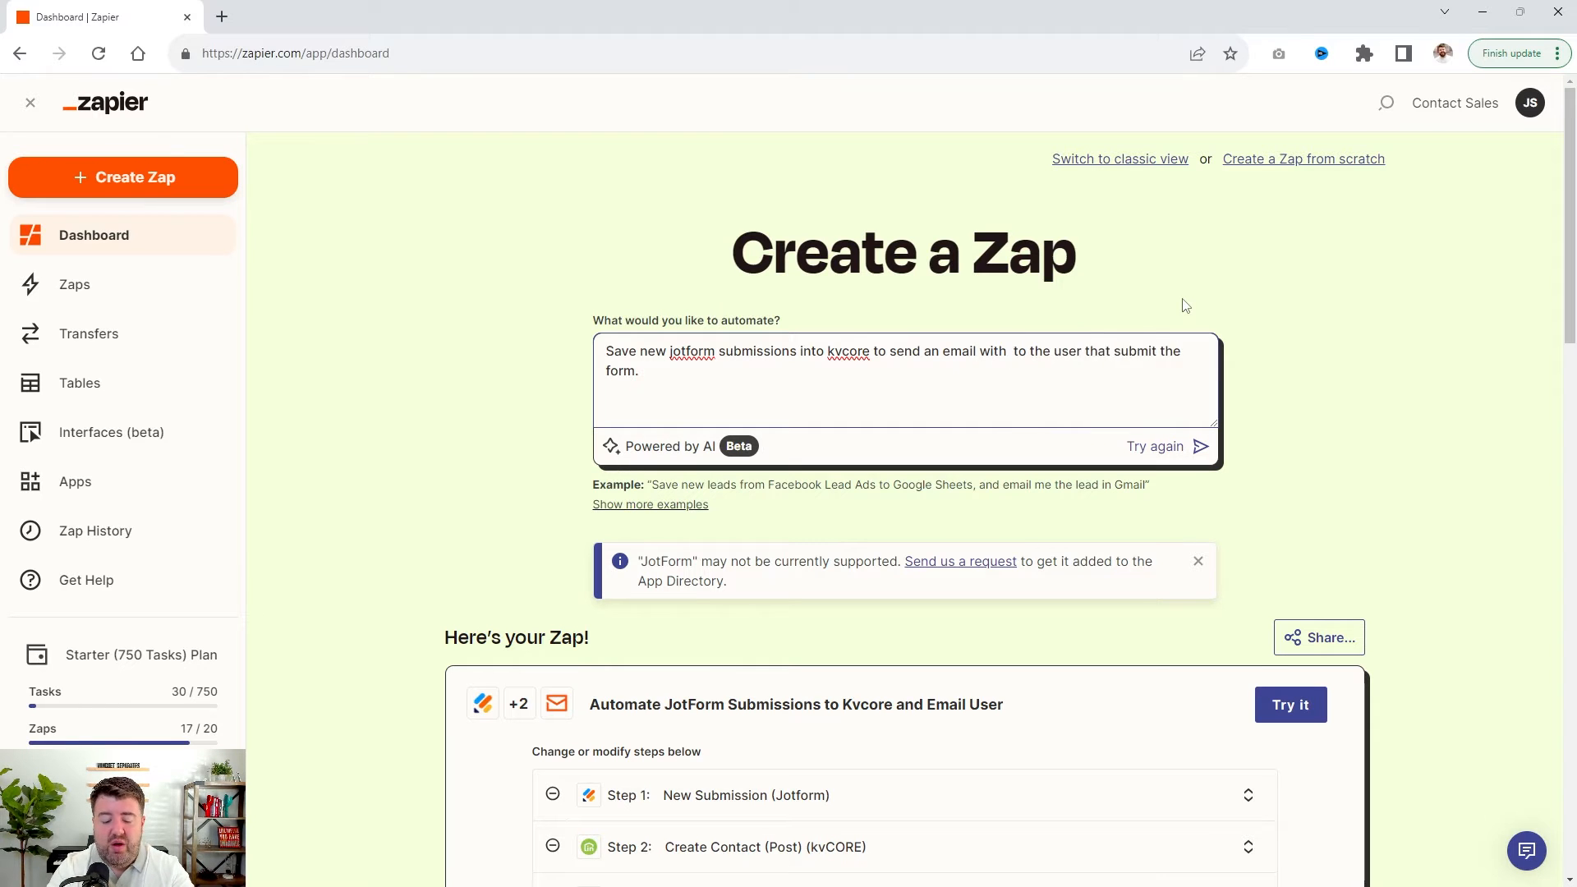
text(IL)
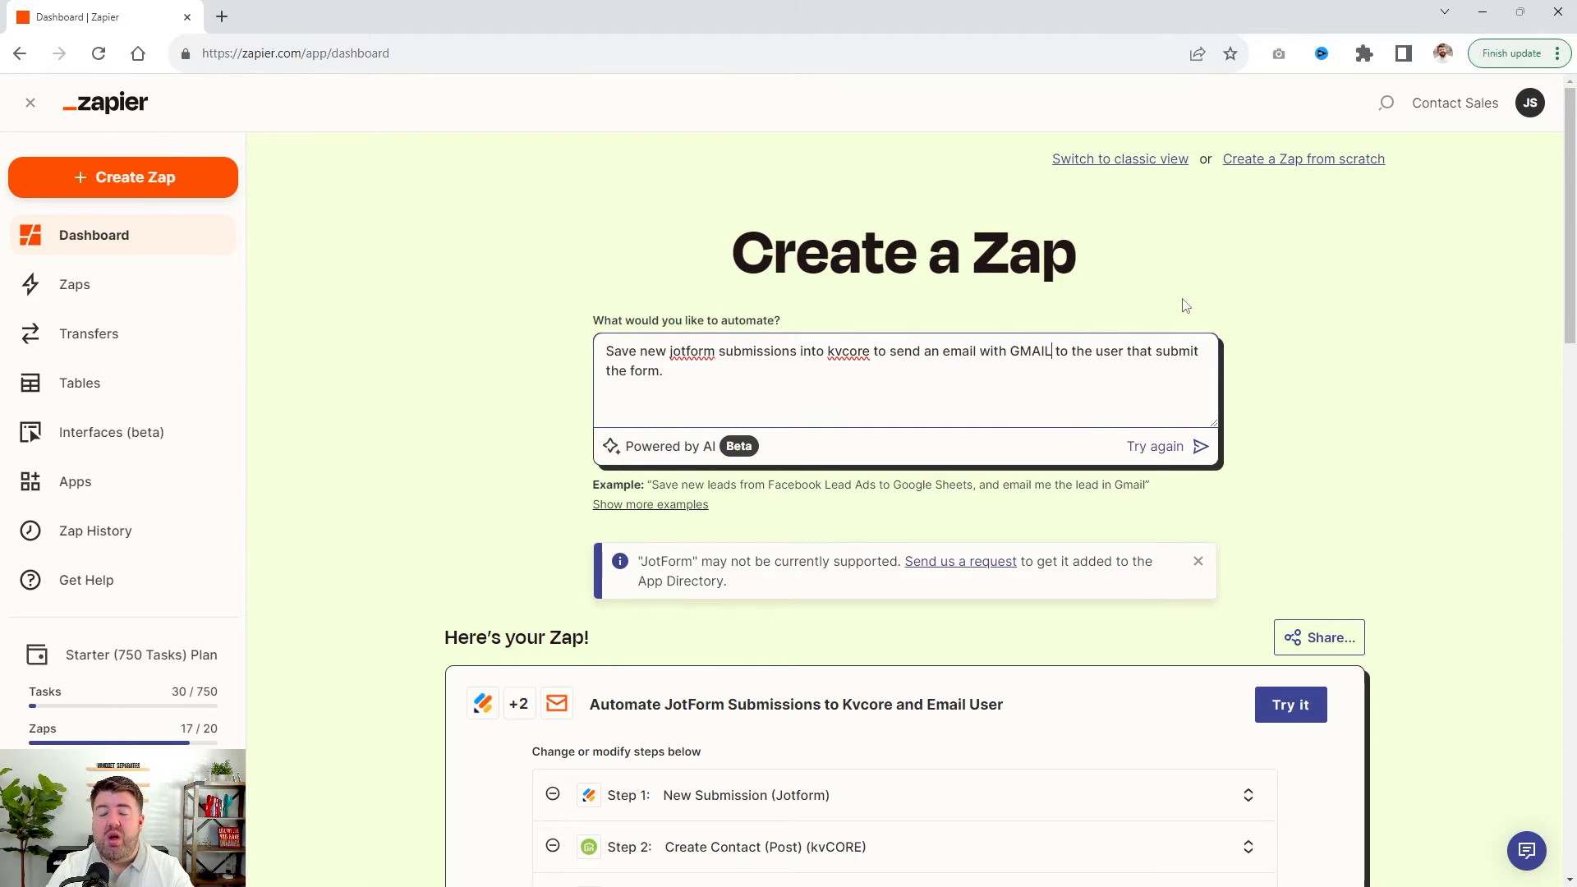
click(1198, 446)
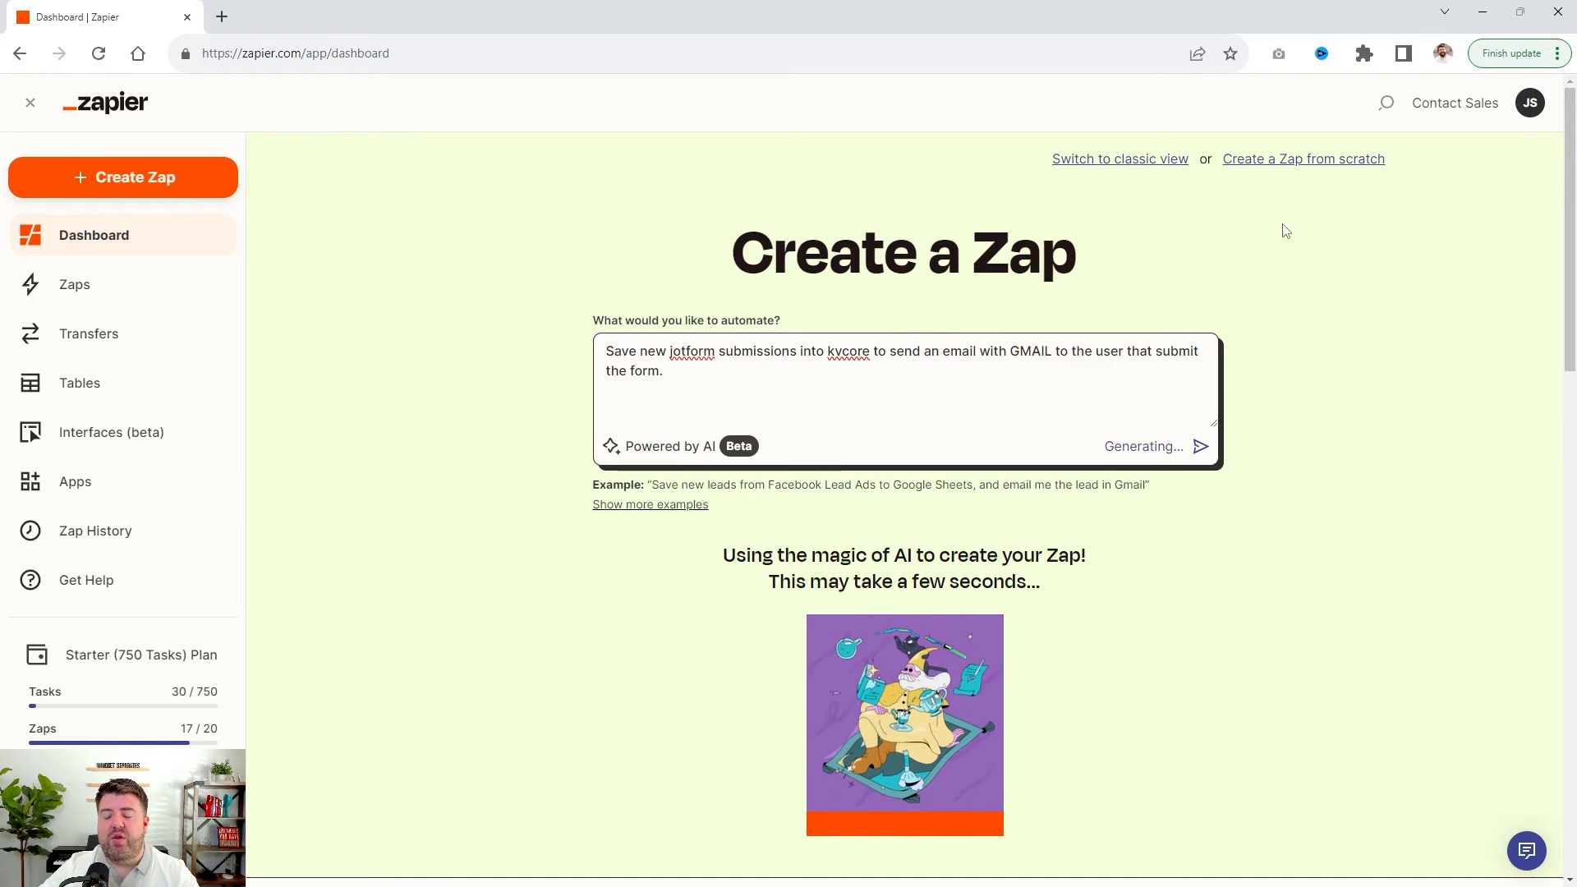
Step: Review the suggested steps of the Jotform Zap and clear its prompt text
scroll(1224, 386, down, 2)
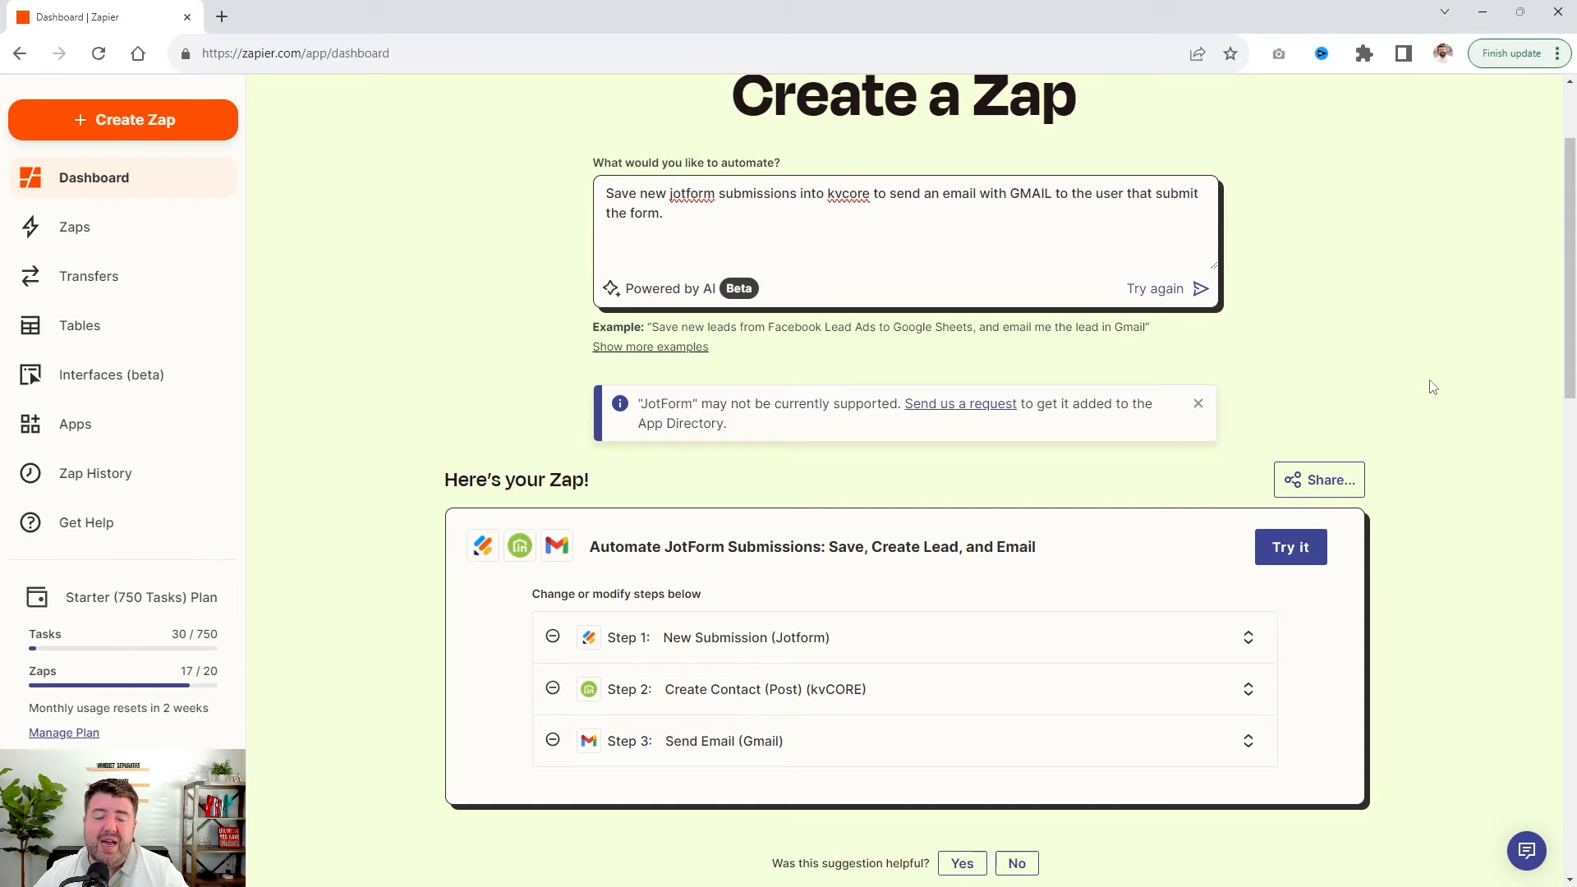
scroll(1295, 373, up, 2)
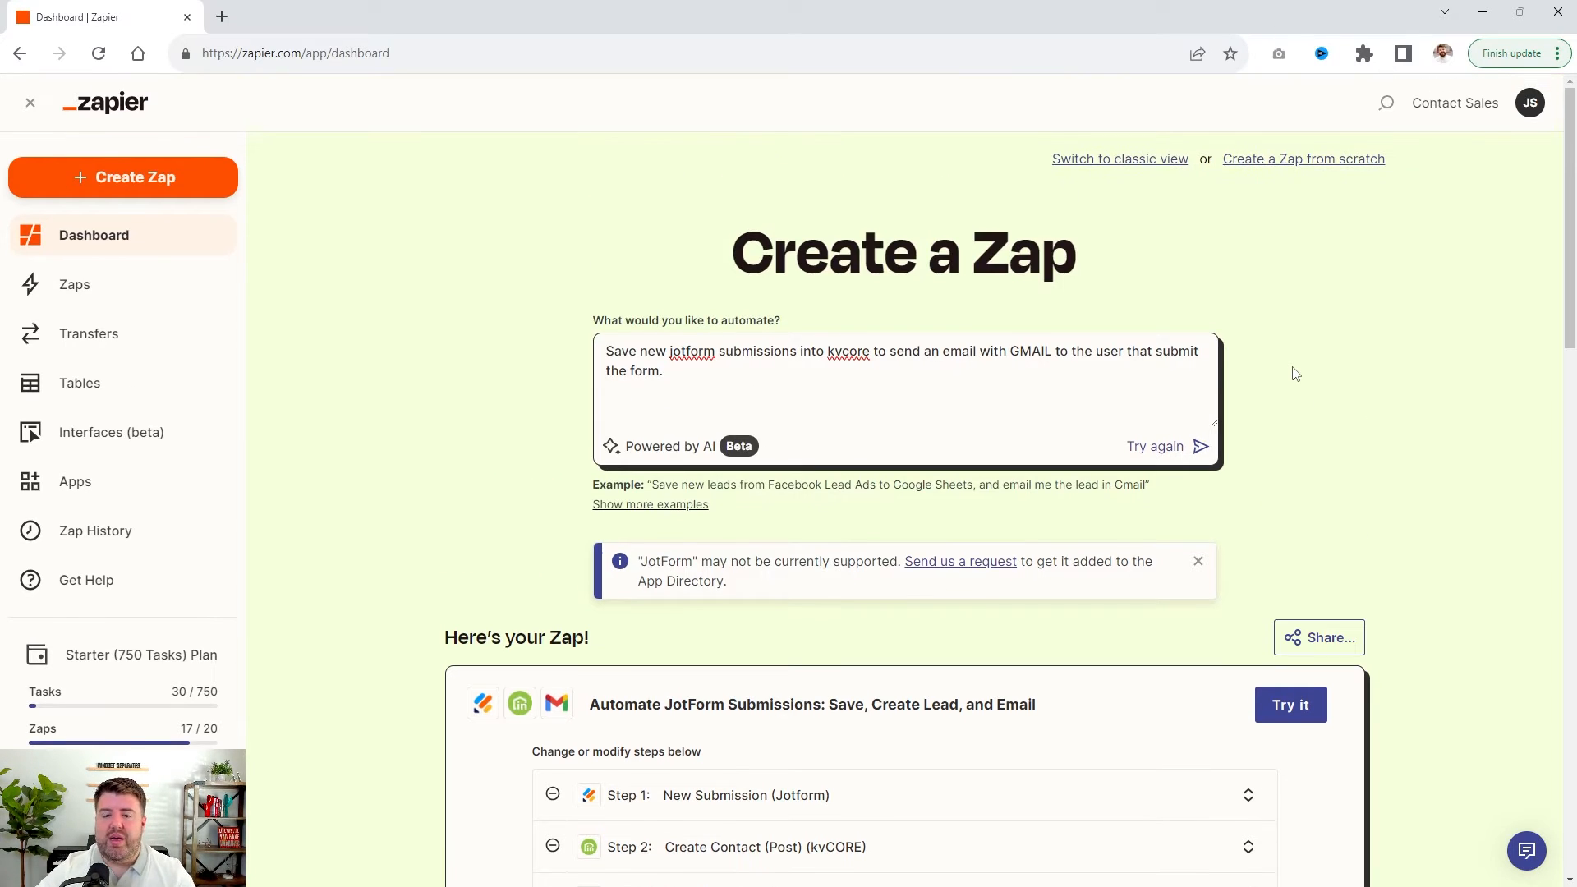
drag(667, 372, 512, 349)
key(BackSpace)
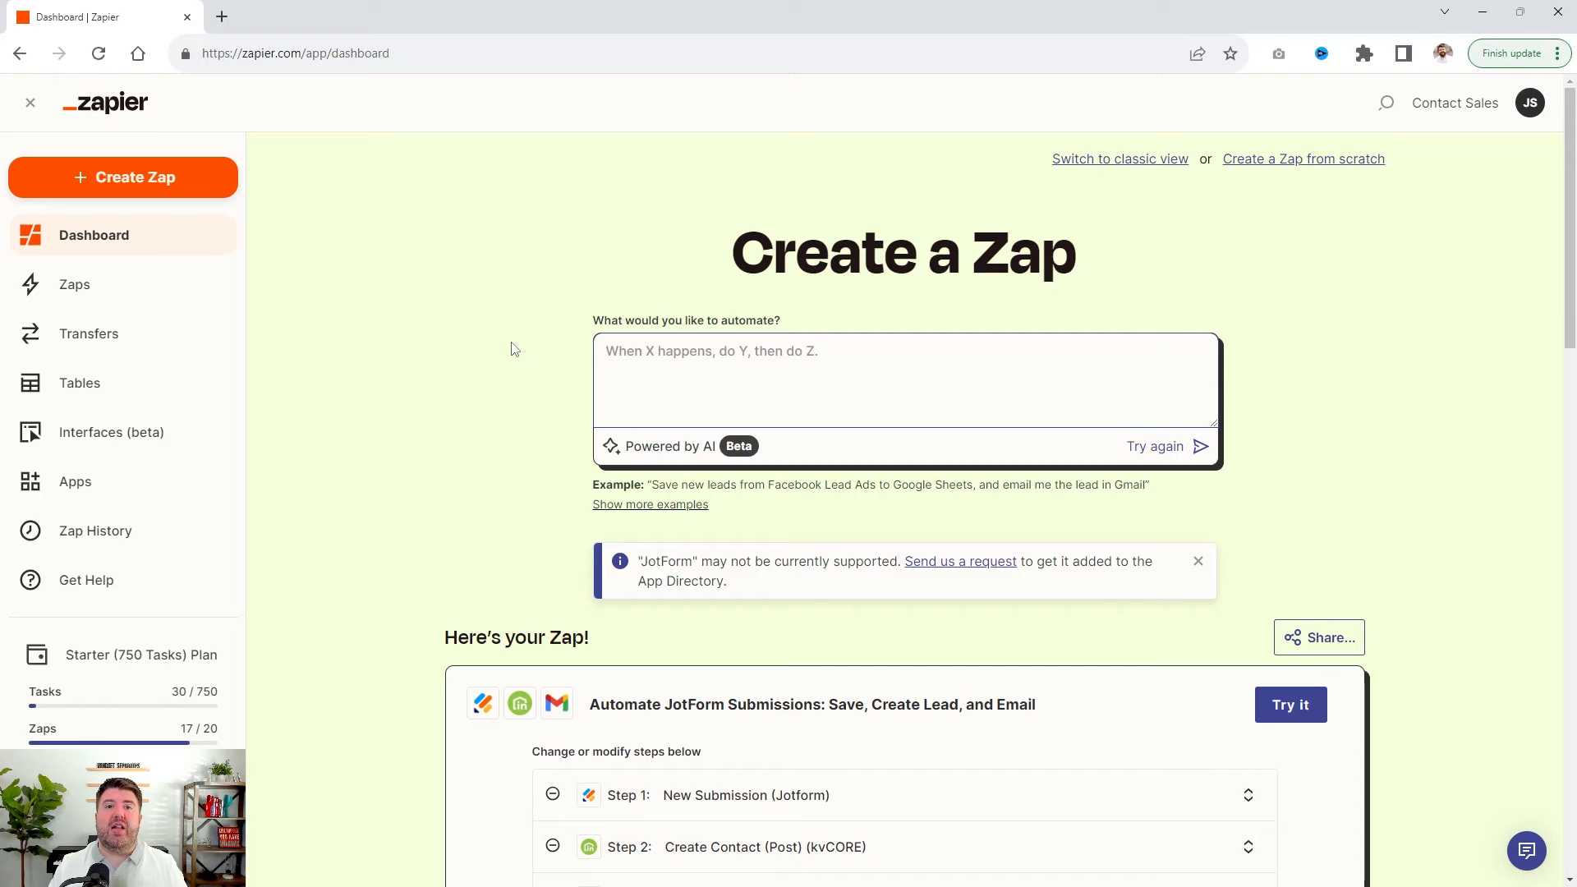
Step: Start a new Zap prompt with "Upload a signed dotloop into Google Drive"
text(When)
key(ctrl+BackSpace)
text(Upload a)
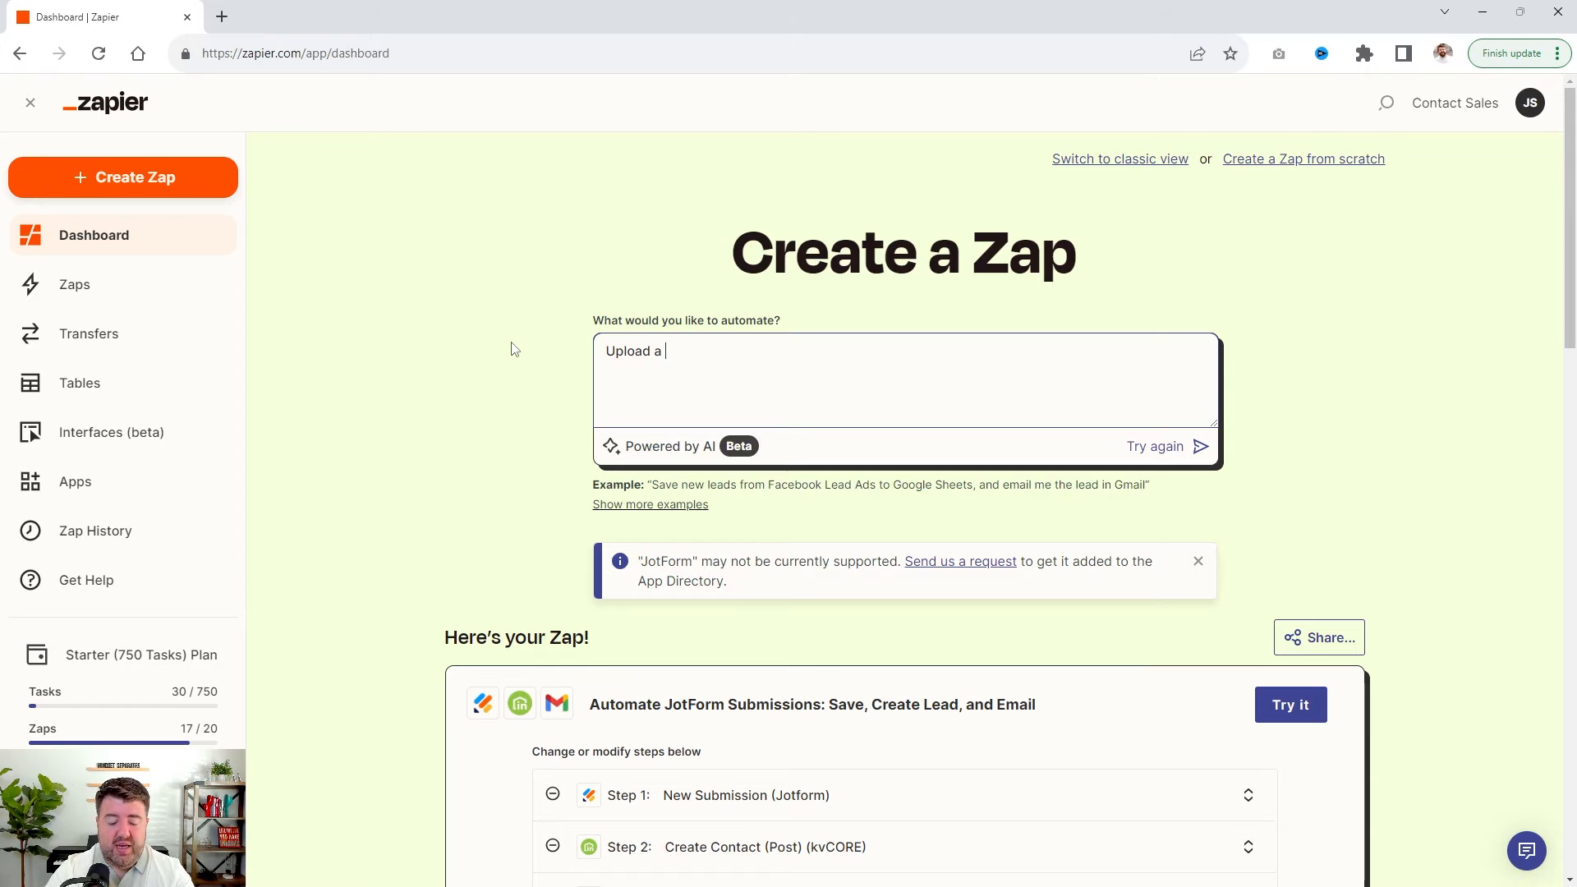
text( signed dotl)
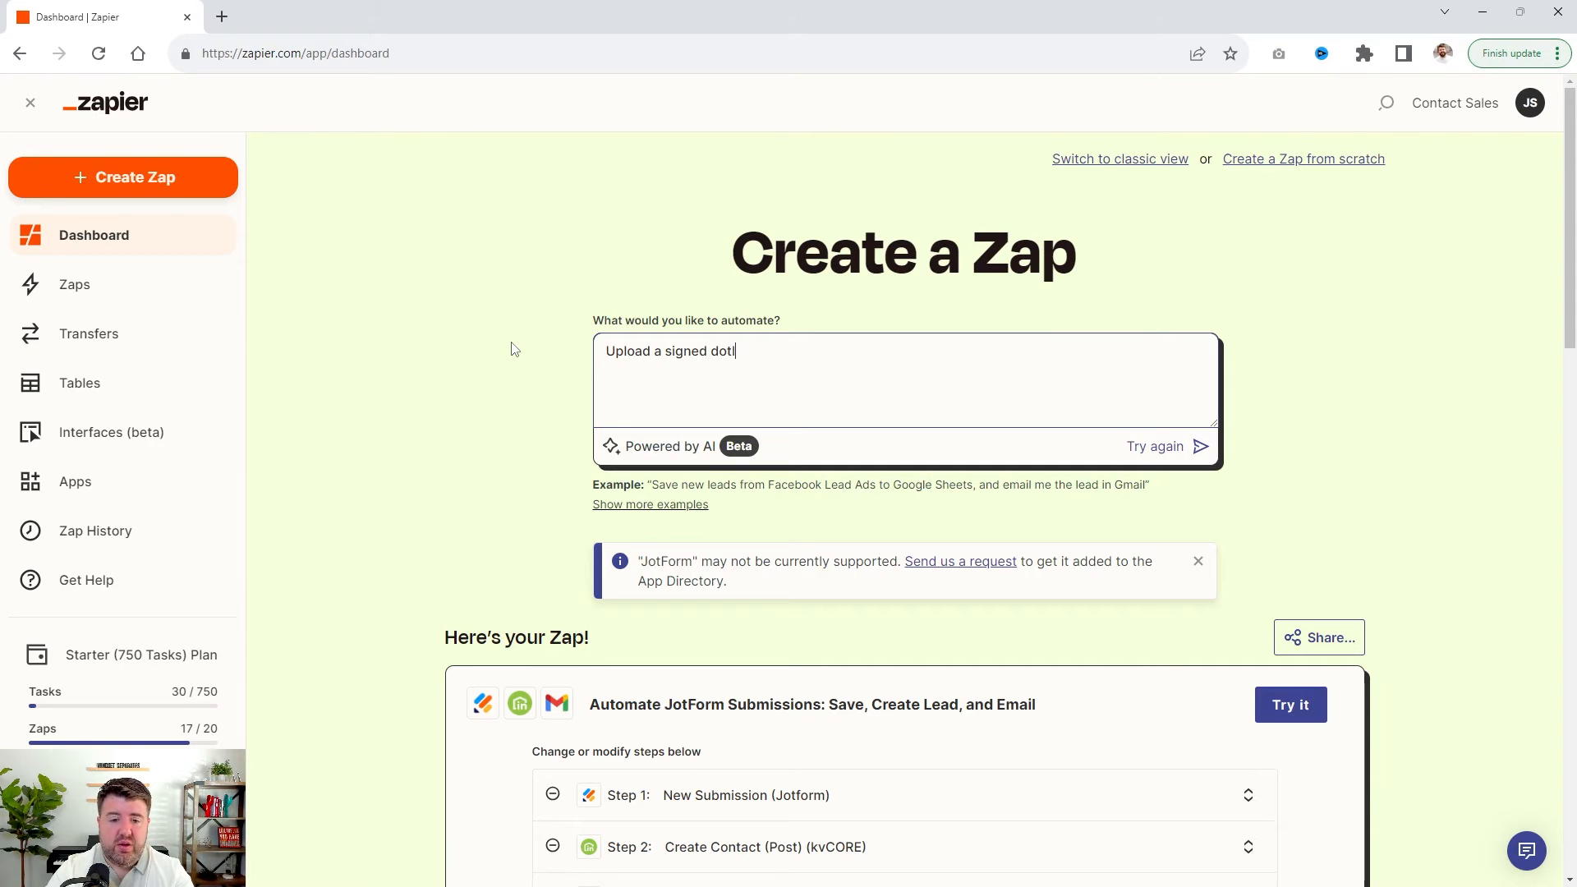
text(oop )
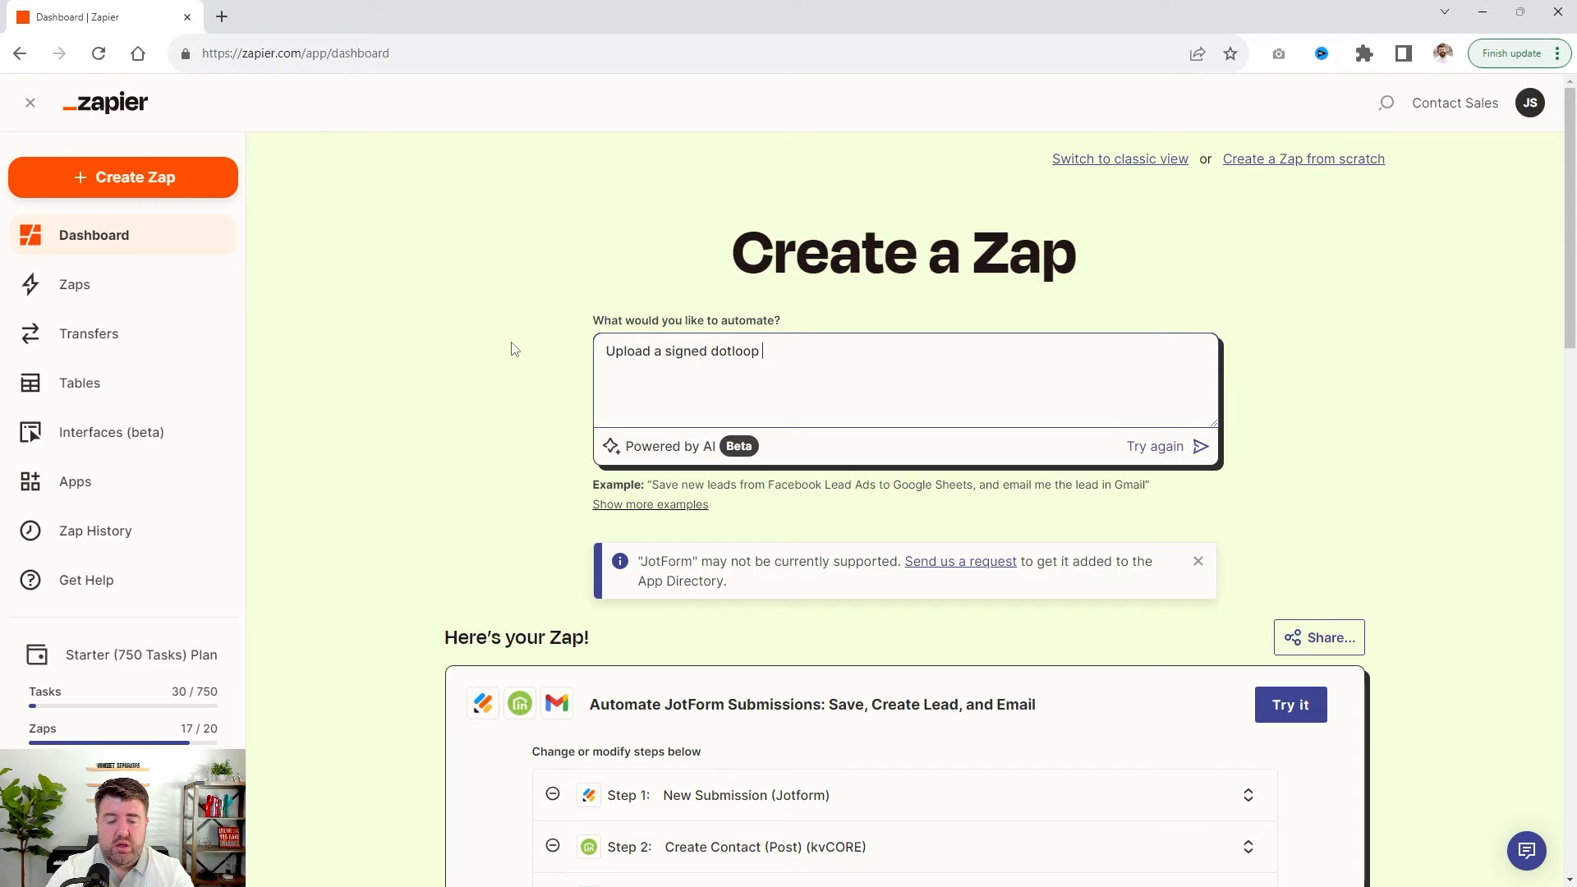
text(into Google Drive and save the floder)
Step: Continue the prompt with "and save the document inside my client folder and"
key(BackSpace)
key(BackSpace)
key(BackSpace)
key(BackSpace)
key(BackSpace)
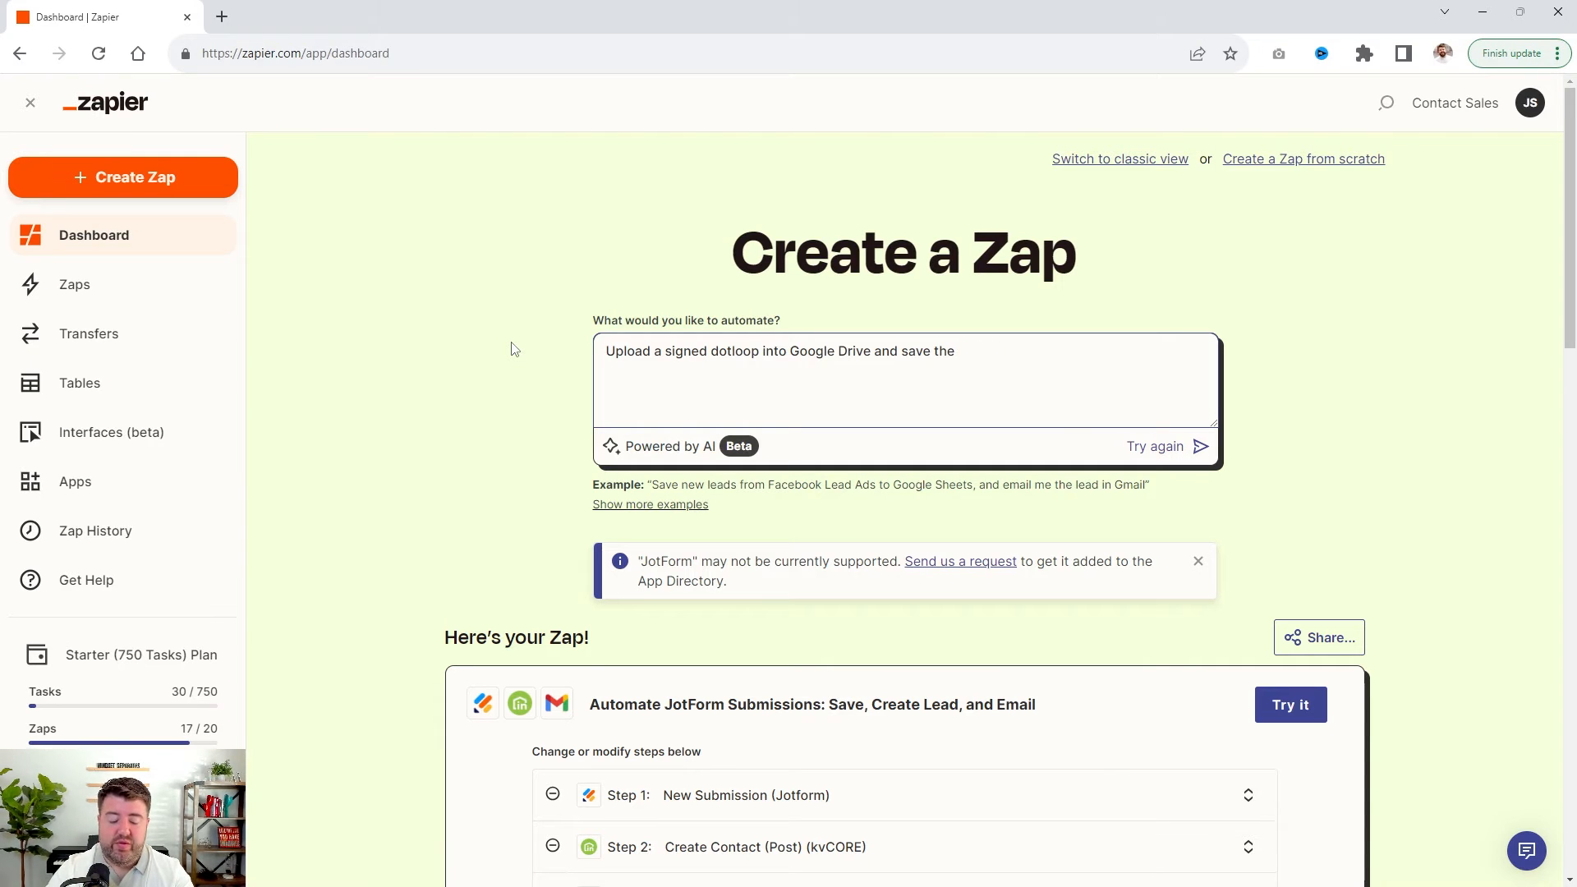
text(document ins)
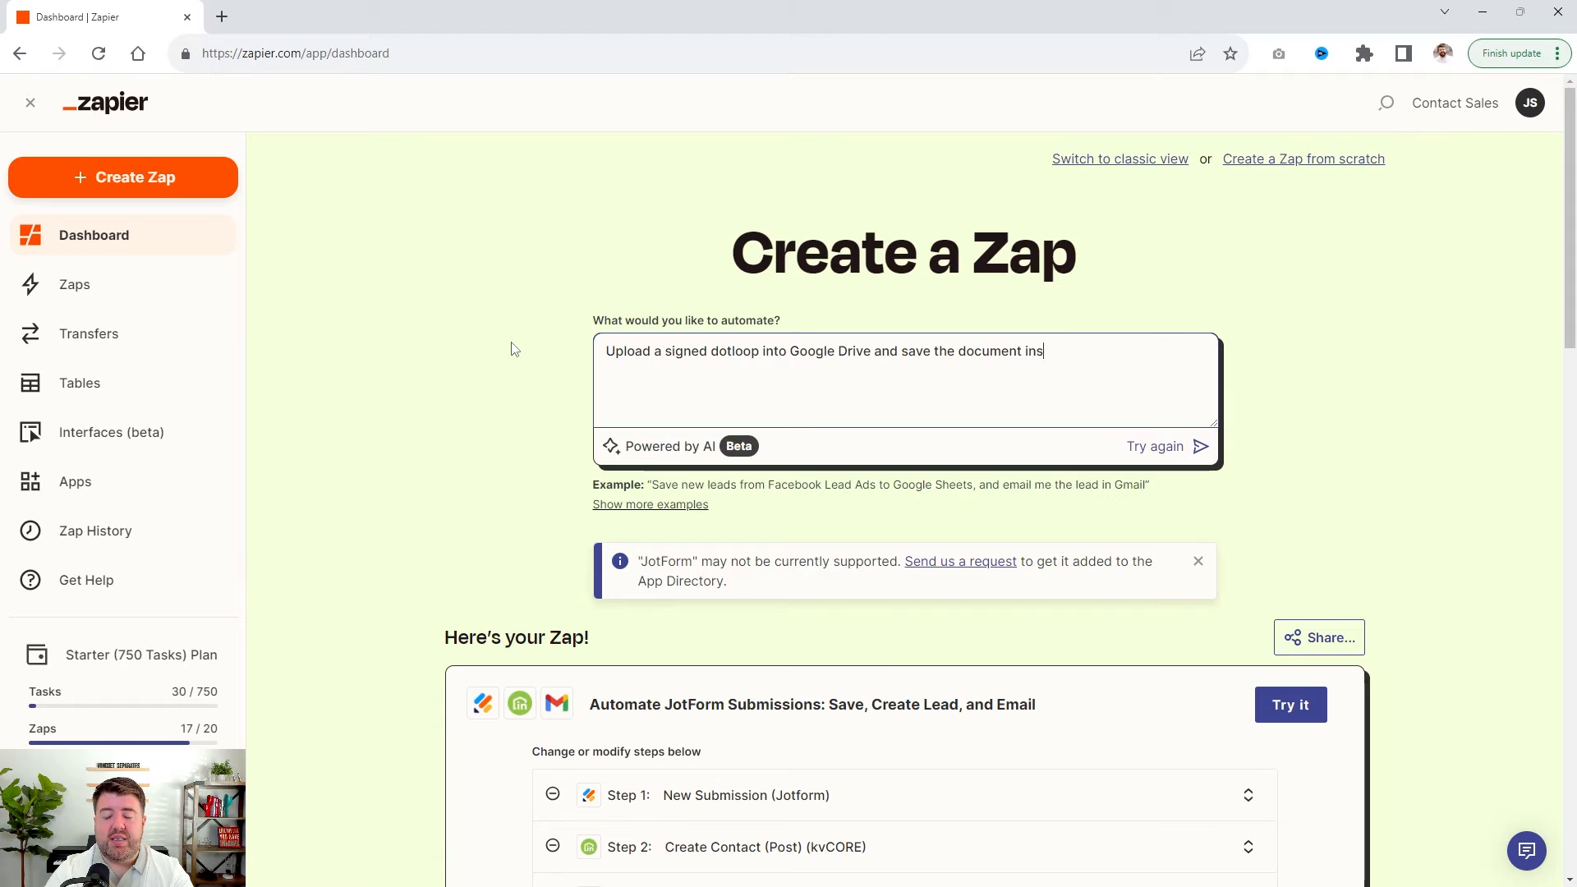
text(ide my cli)
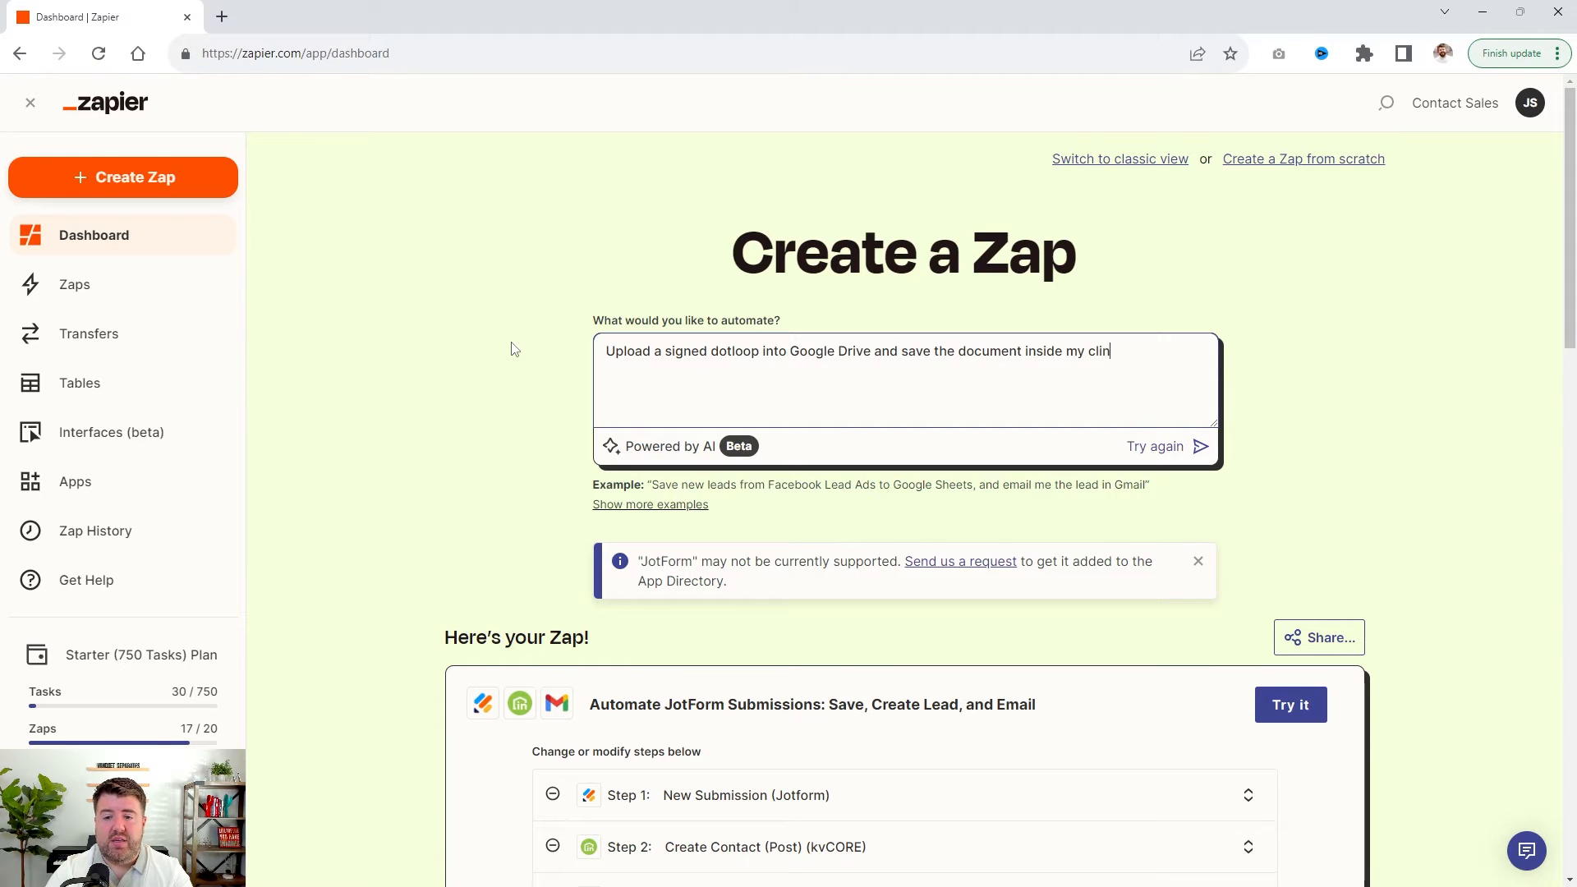
text(ent folder and name)
key(BackSpace)
key(BackSpace)
key(BackSpace)
key(BackSpace)
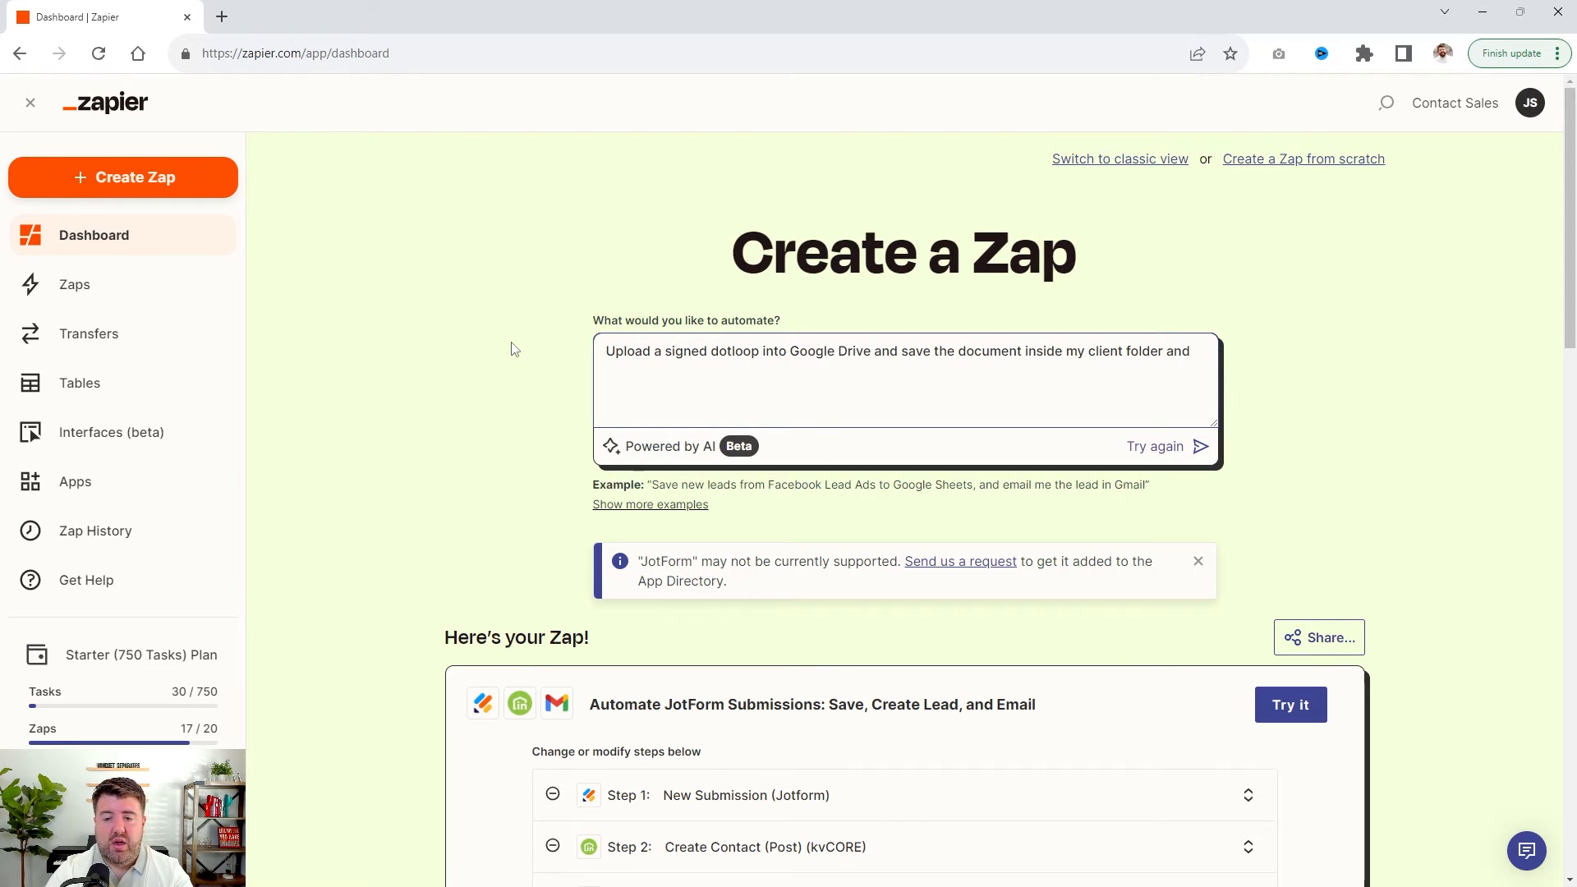
Step: Add "create a folder with clients Last Name, First Name." to the prompt
text(create a folder)
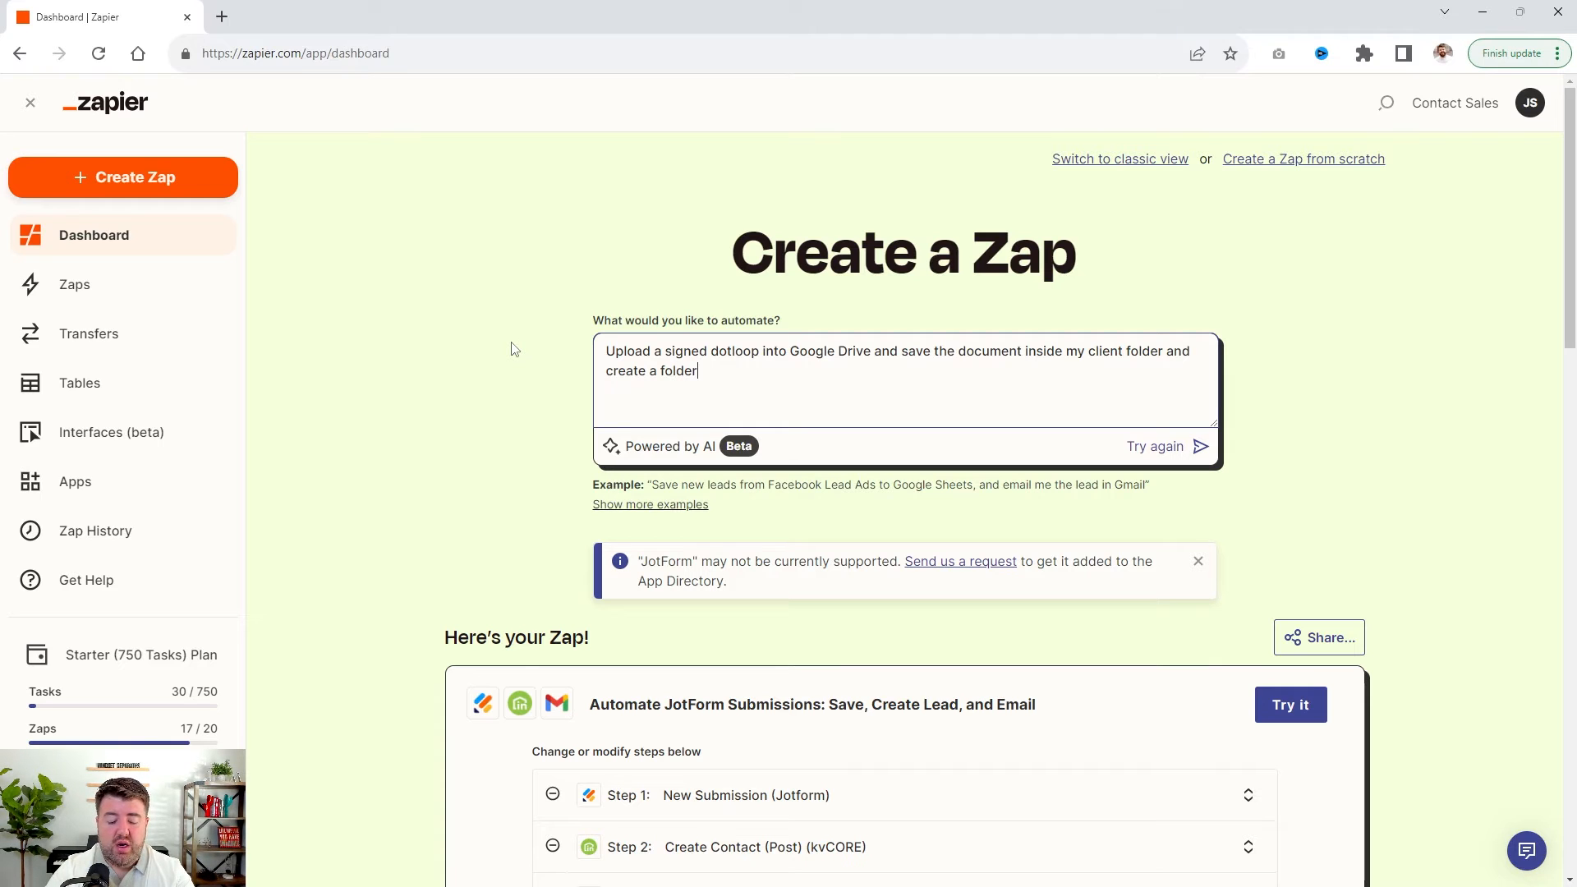
text( with )
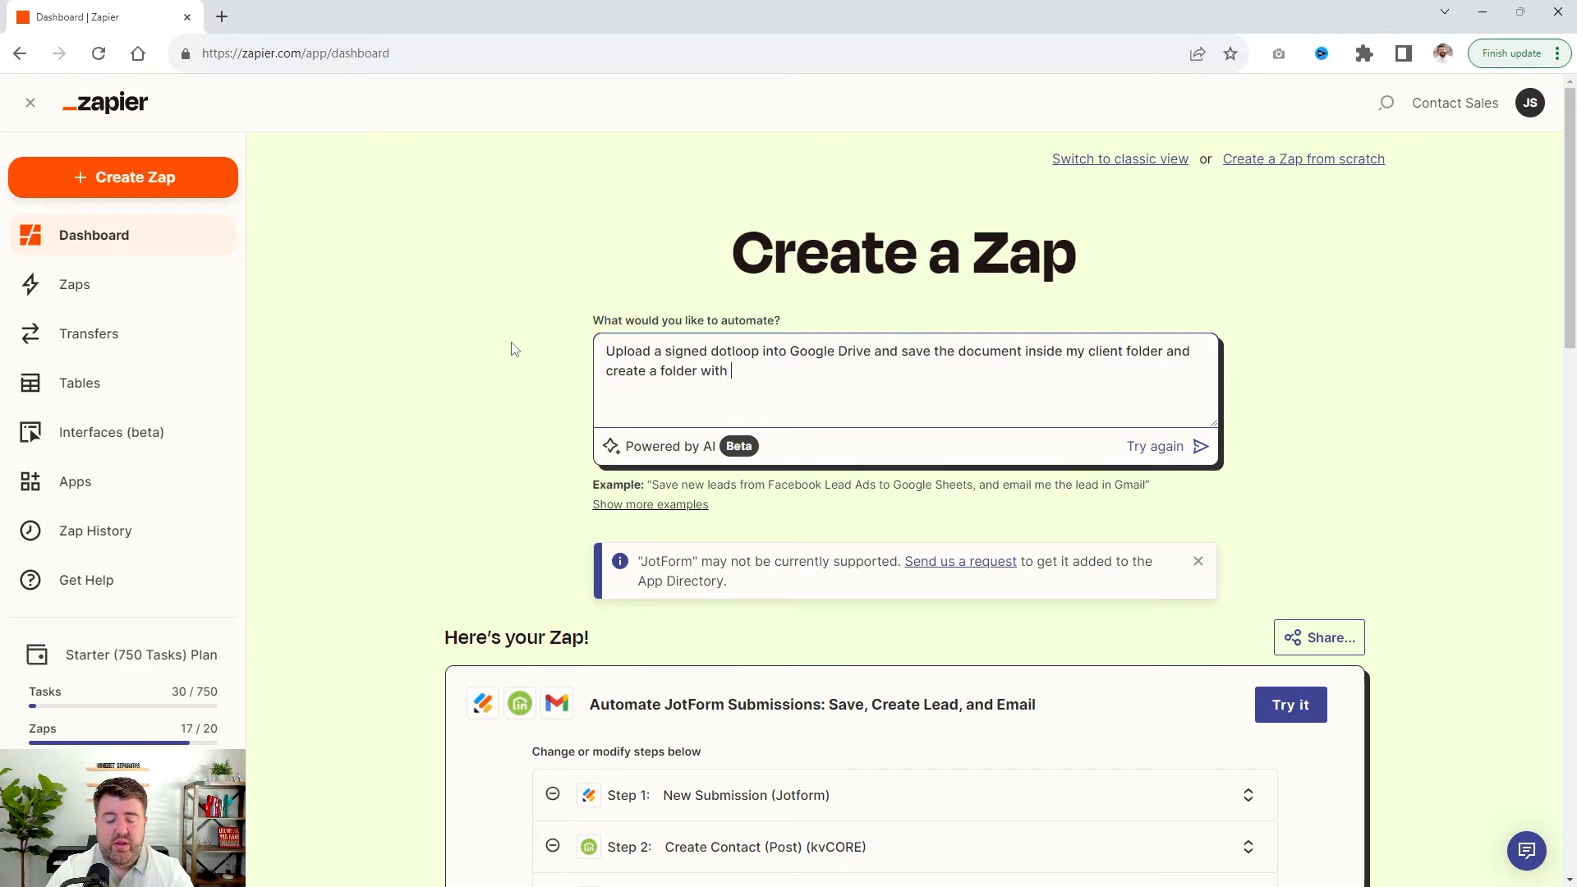
text(clients Last Name, Firs)
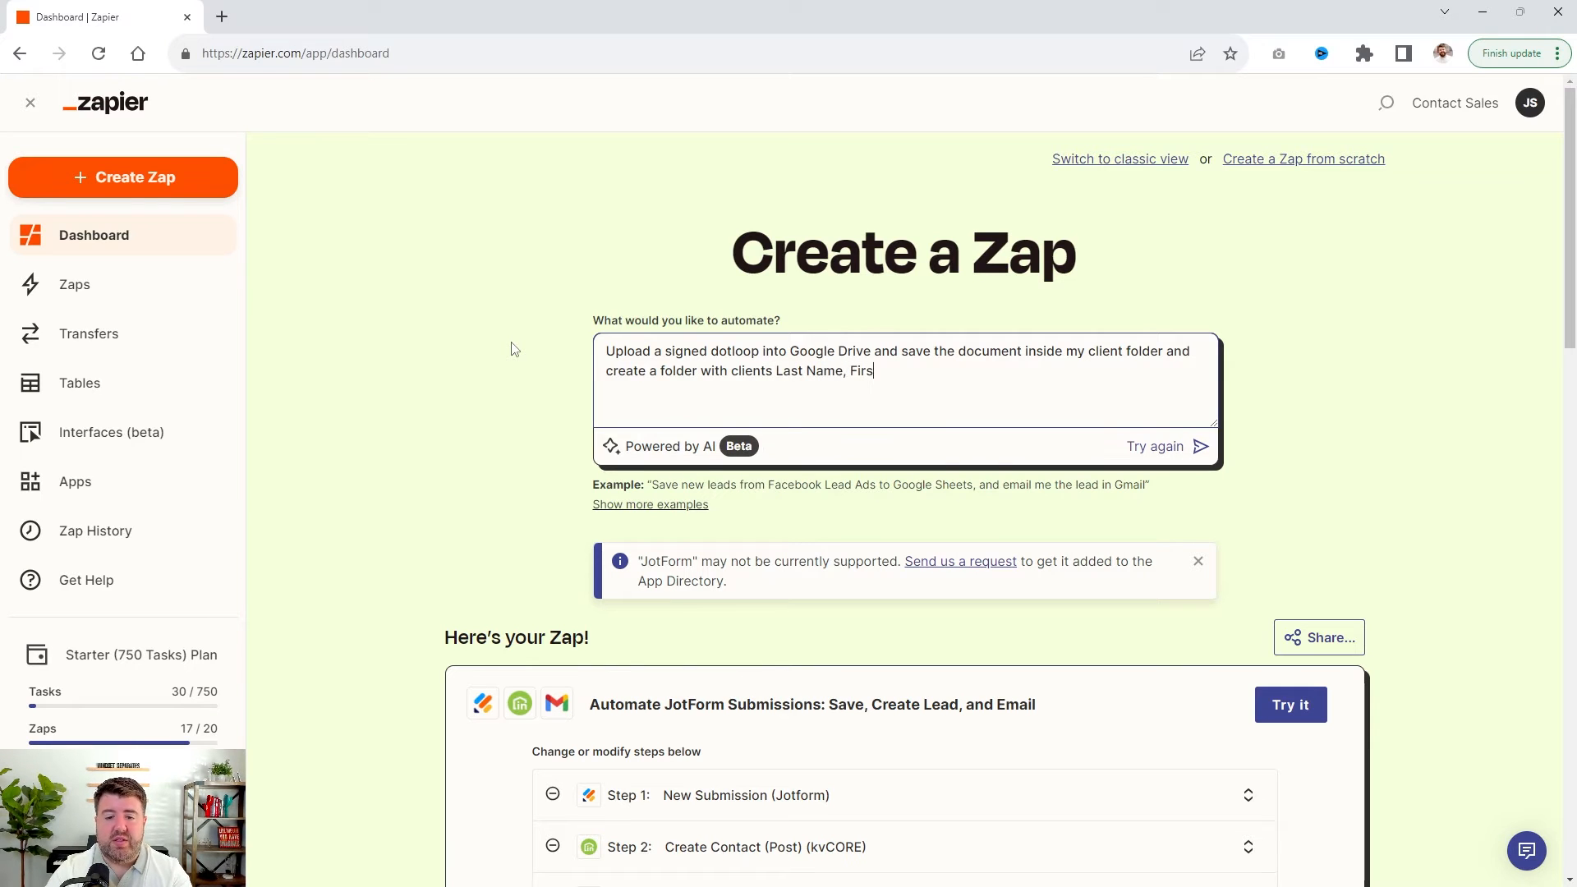
text(t Name. I)
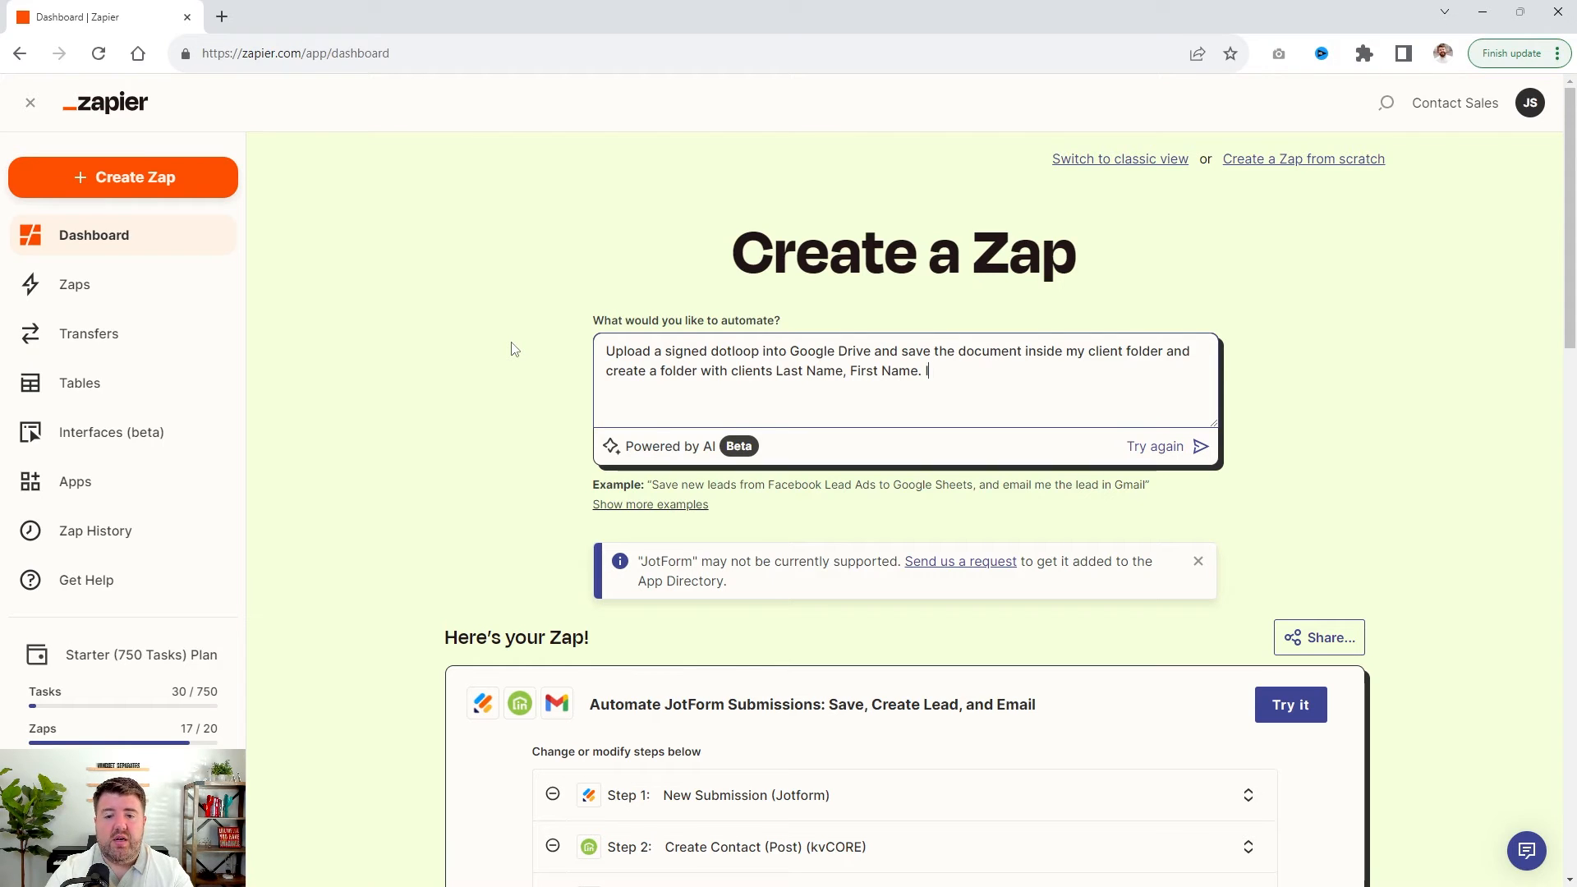
text(o not create)
text( the foldre if)
Step: Finish the prompt with "Do not create the folder if it exist." and generate the Zap
key(BackSpace)
key(BackSpace)
key(BackSpace)
key(BackSpace)
text(er i)
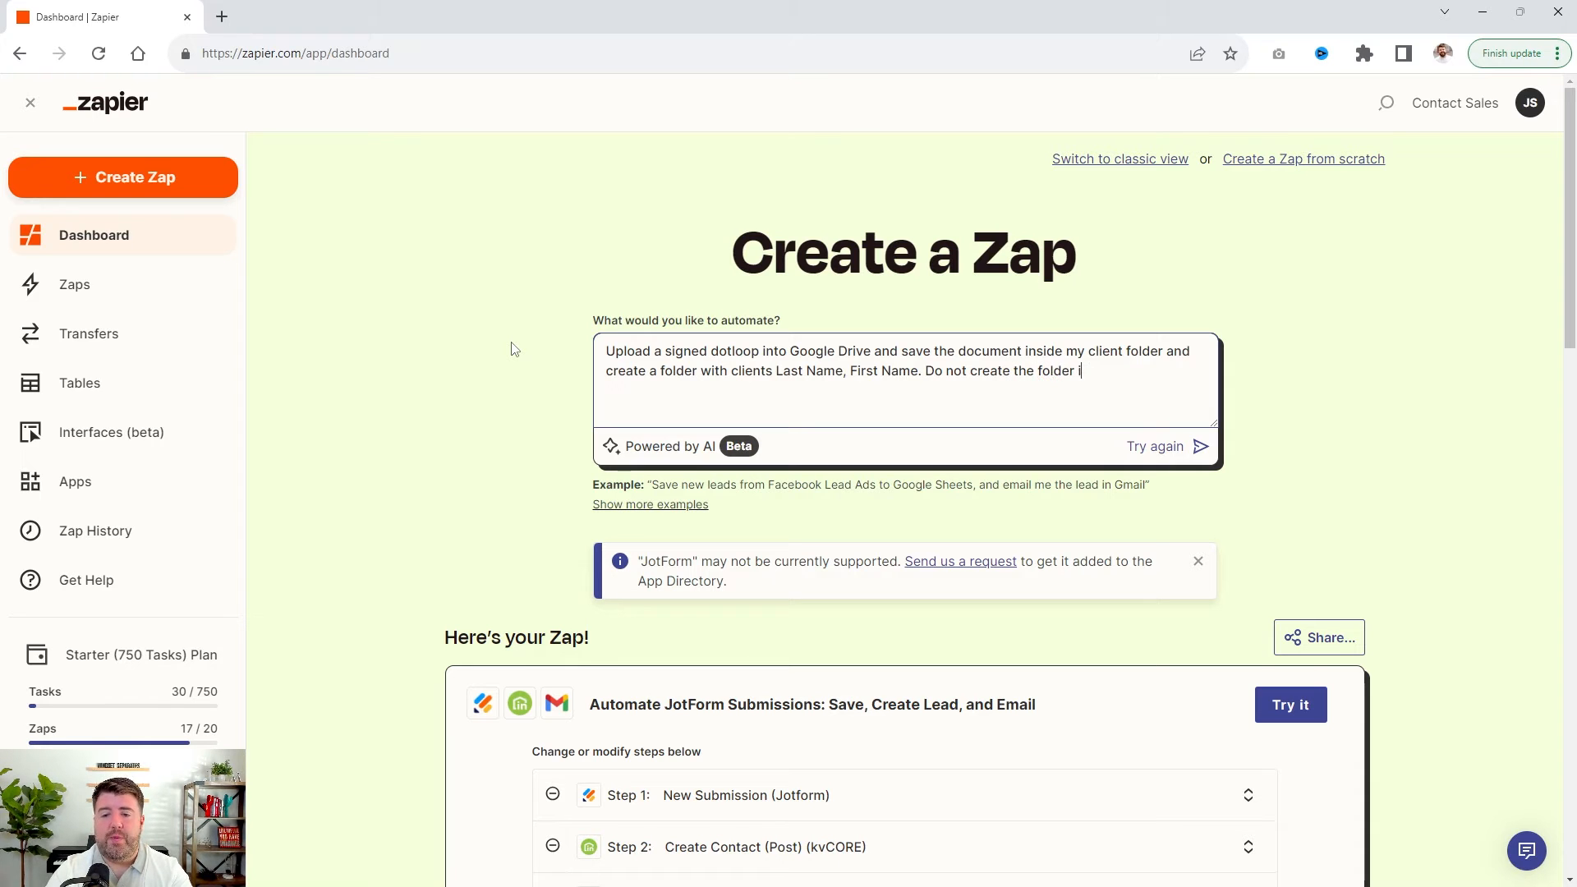
text(f it exist.)
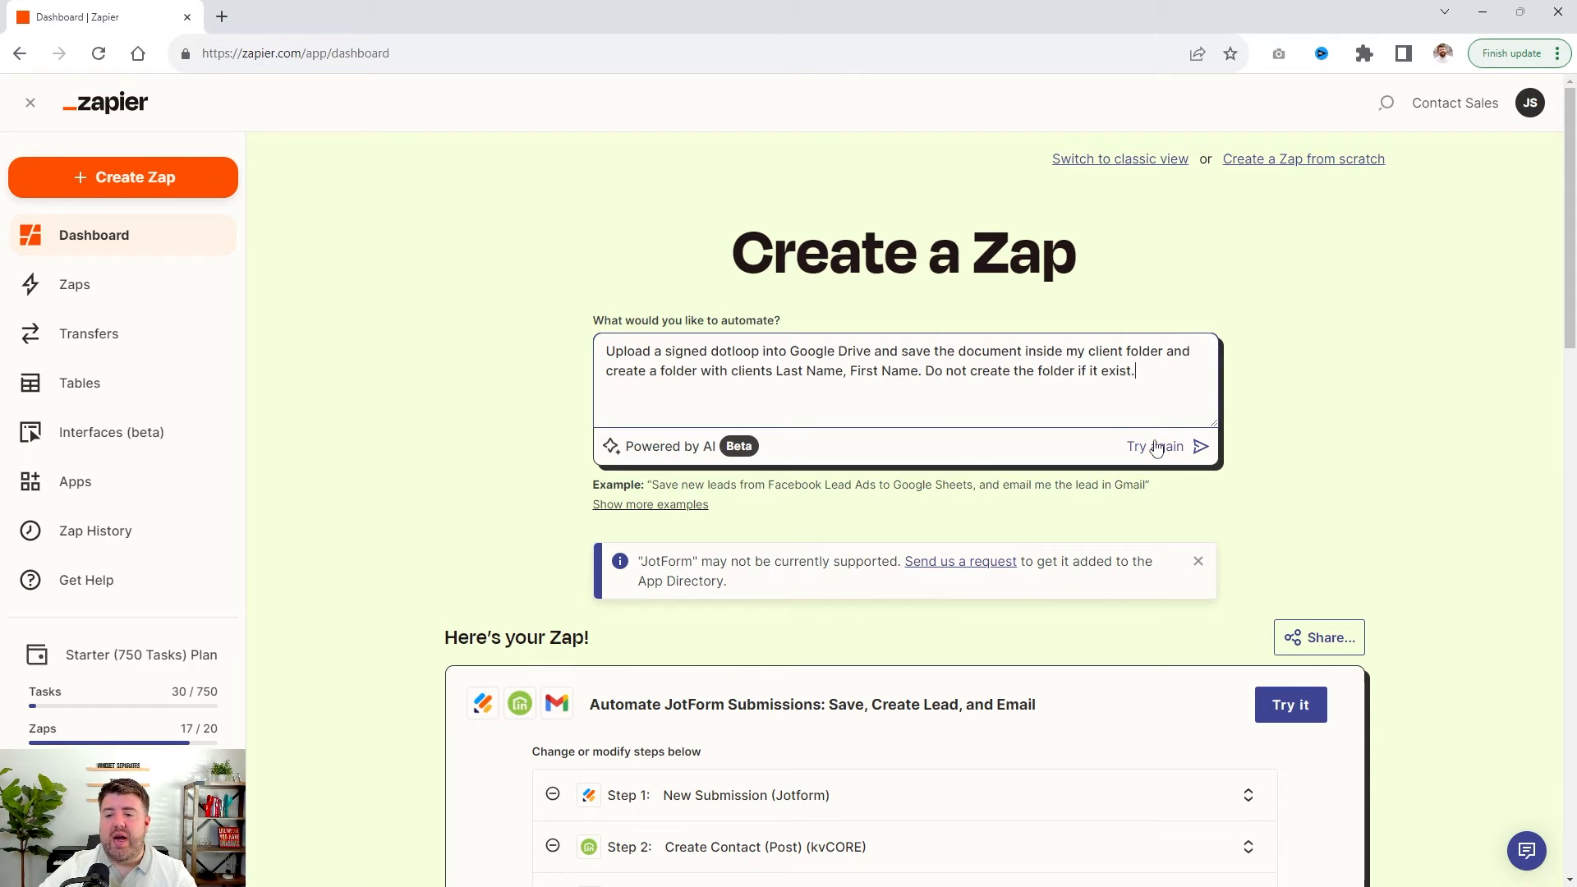
click(1157, 447)
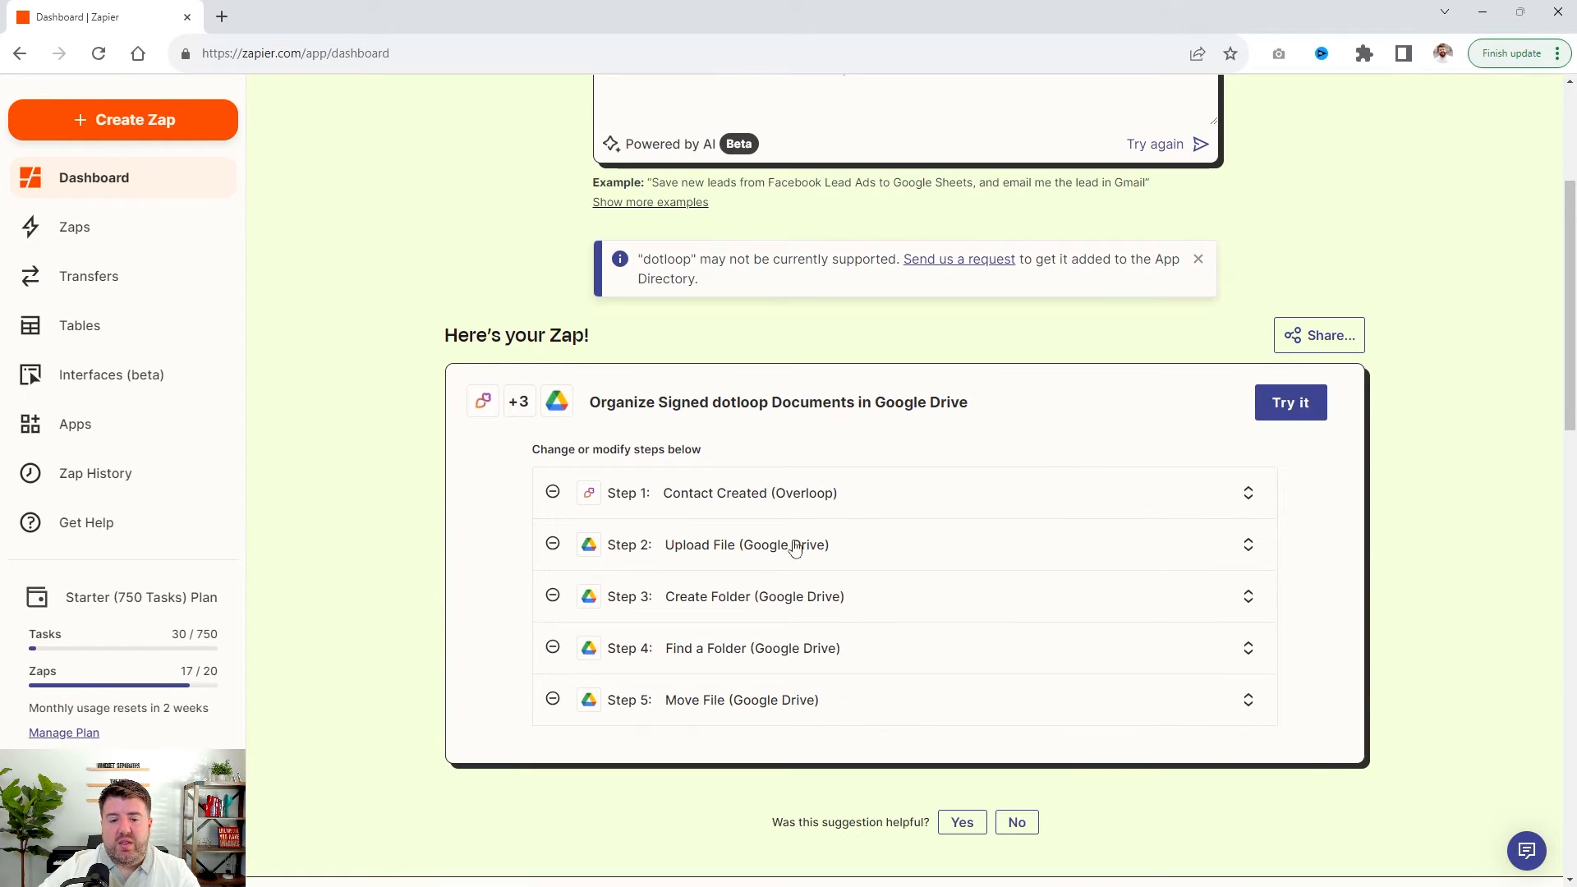
Step: Reword the prompt's opening to "Upload a newly signed Dotloop document" and regenerate the Zap
scroll(789, 538, up, 4)
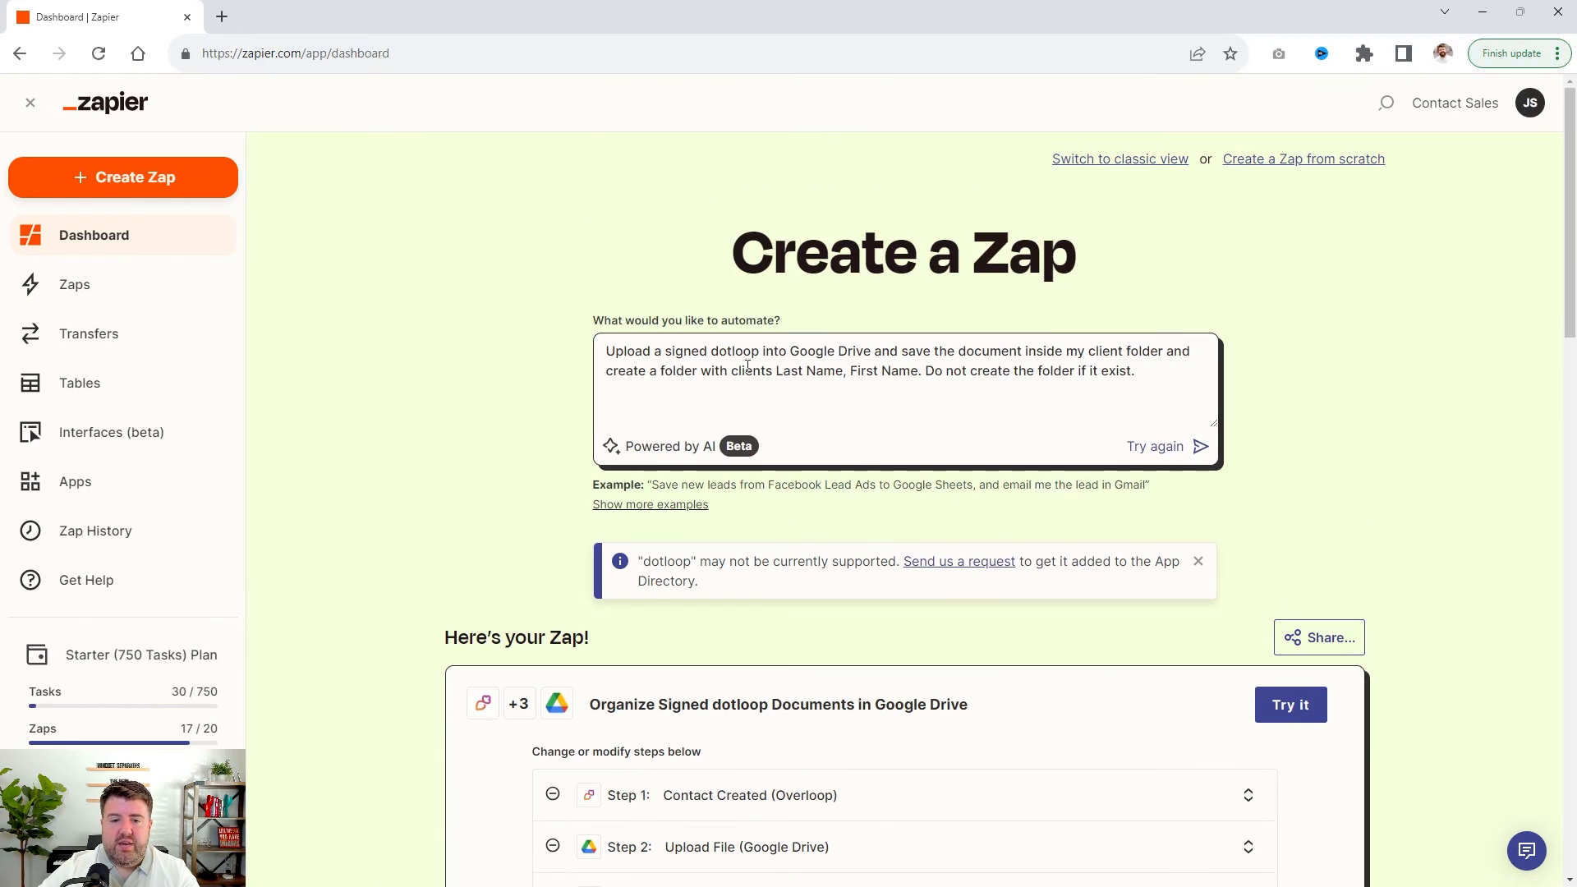
click(698, 350)
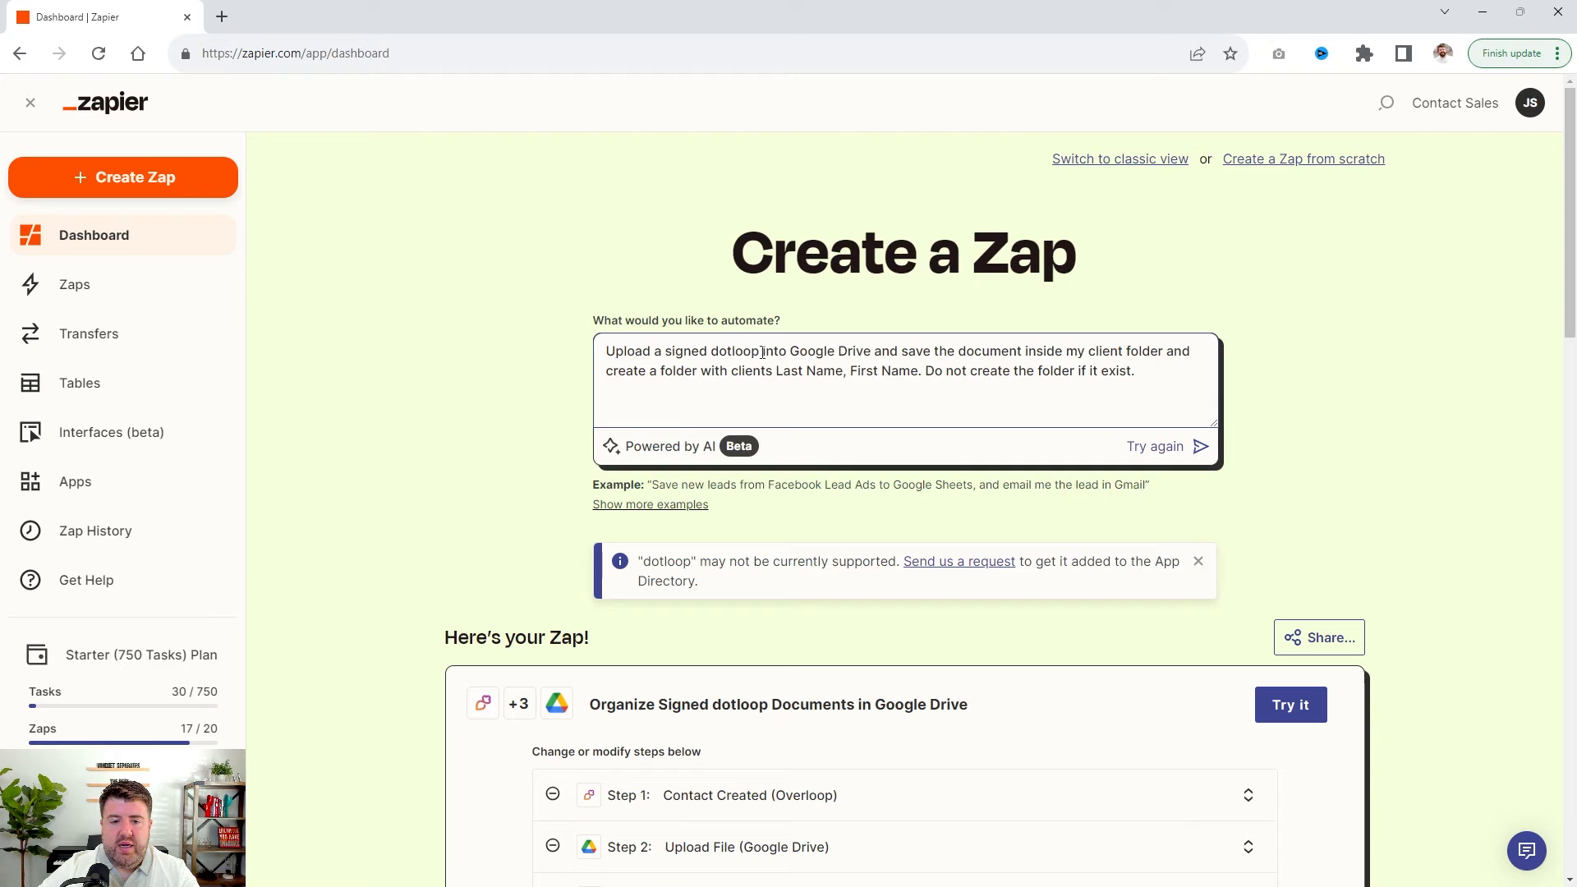
drag(761, 352, 707, 361)
text(Dotloop )
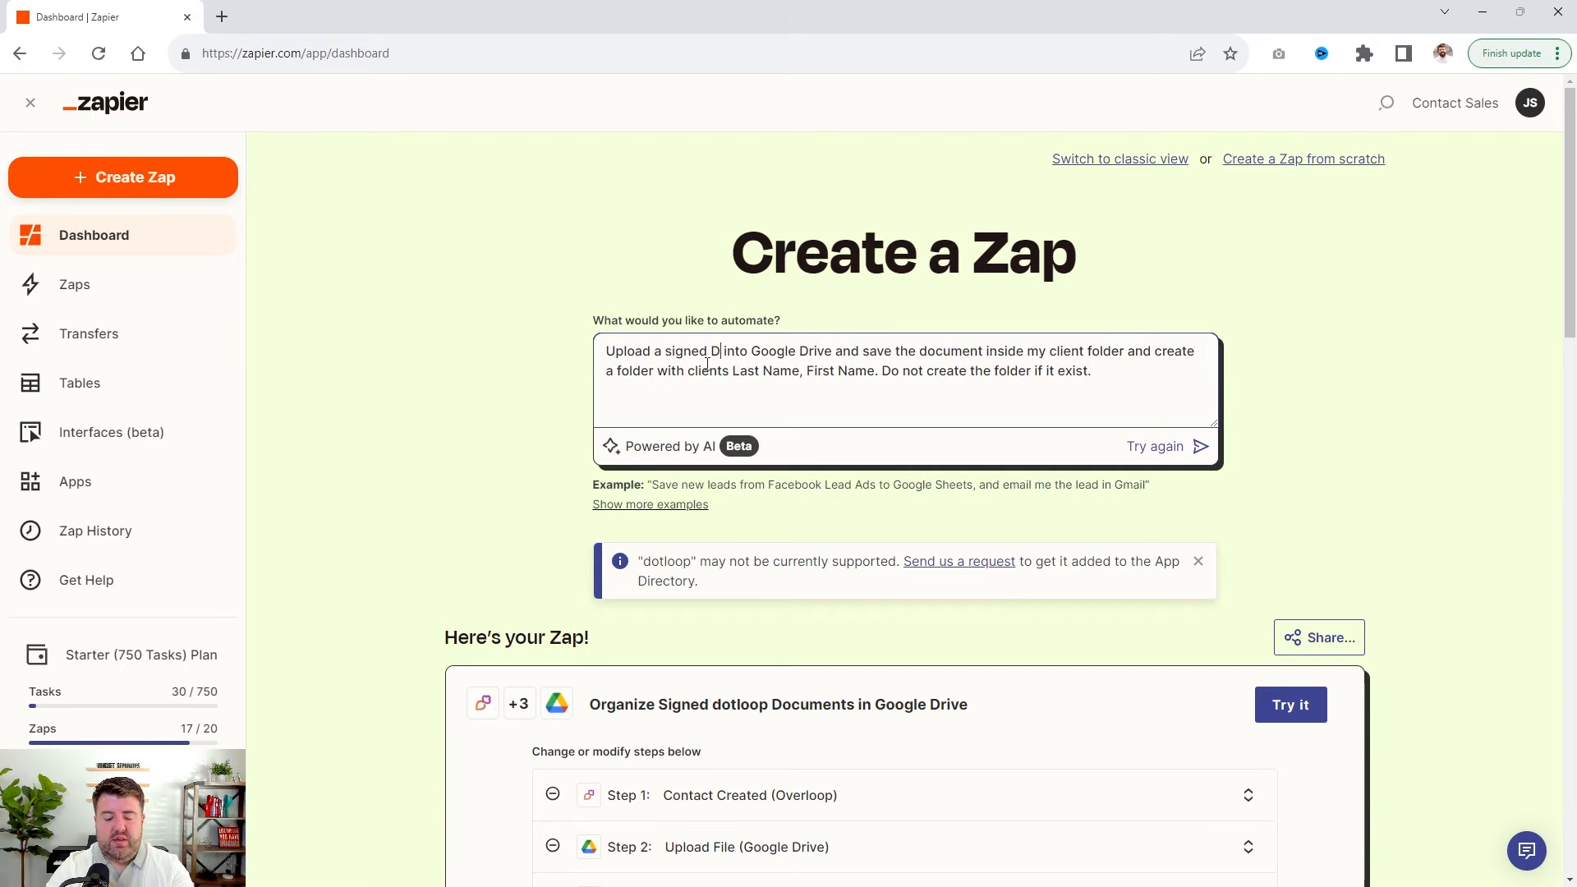
text(document)
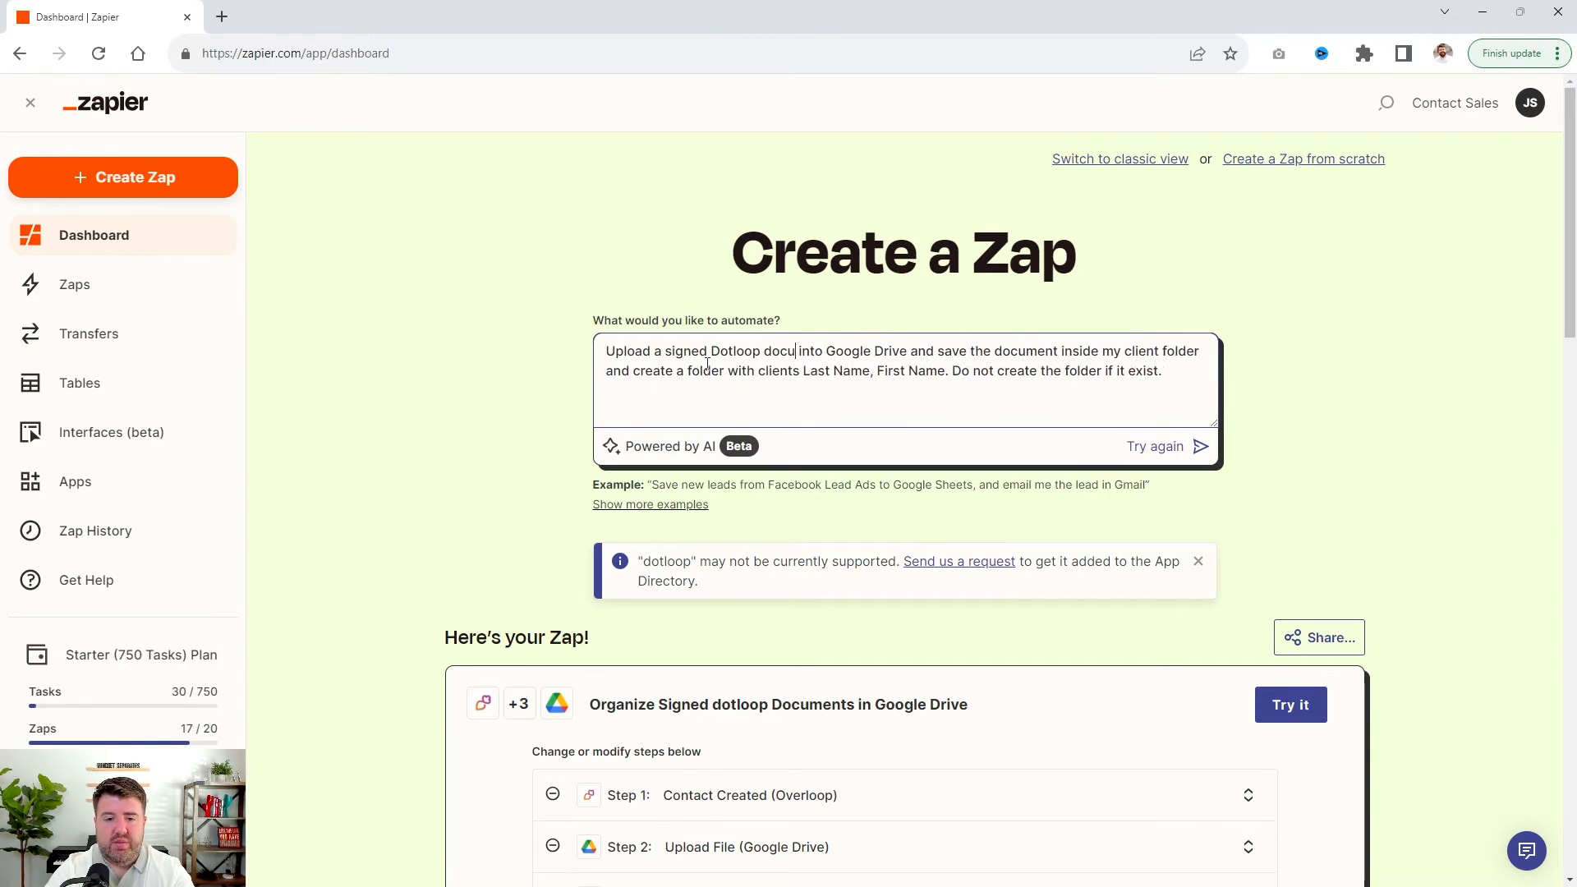
click(671, 351)
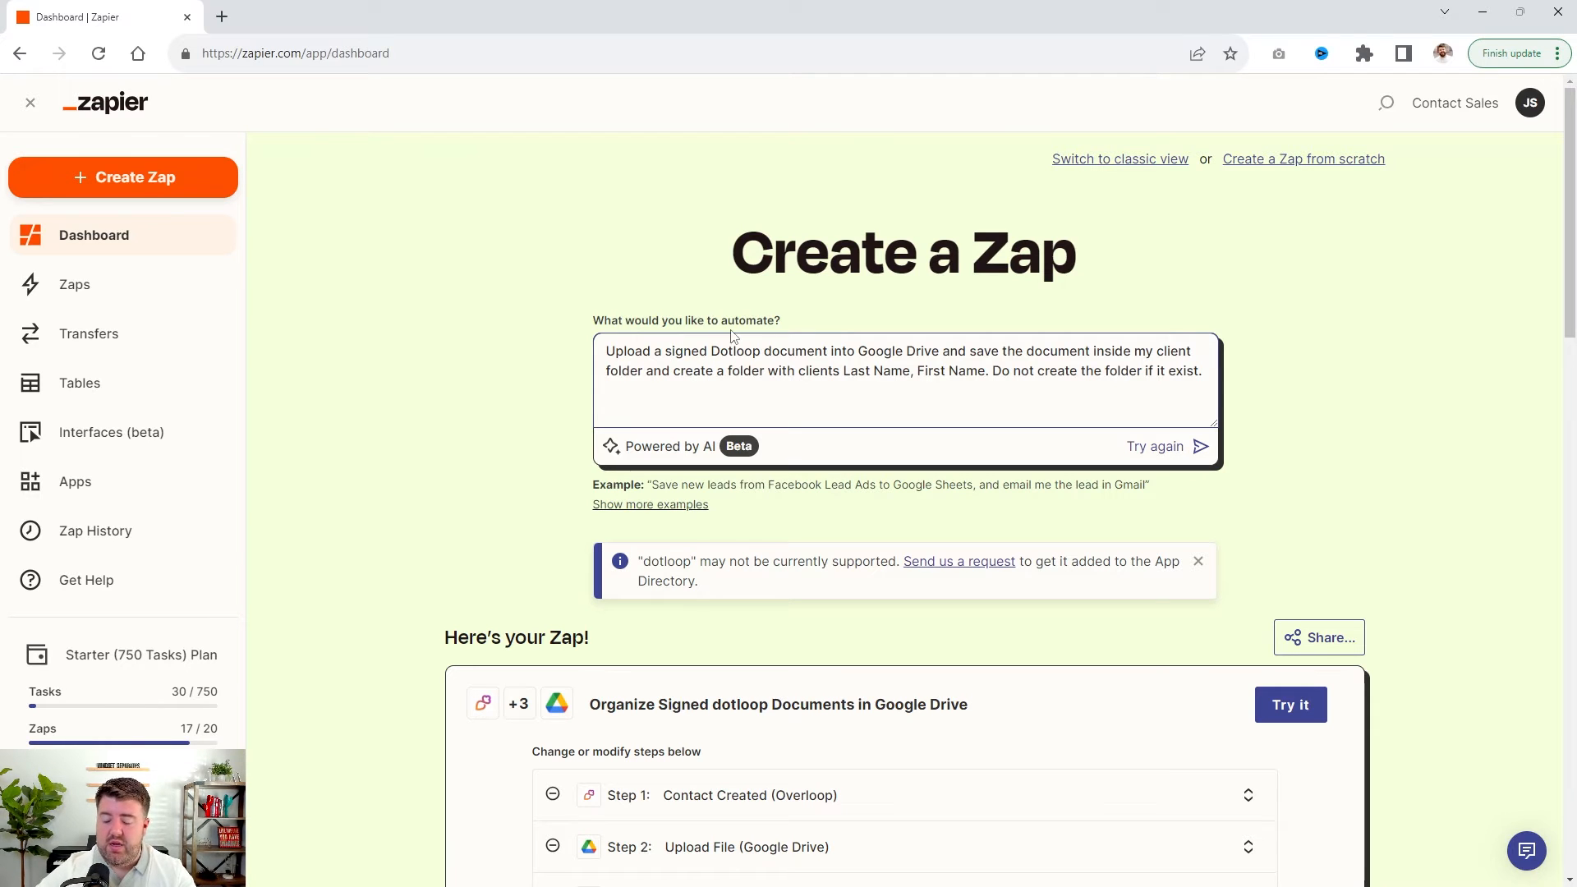
text(newly)
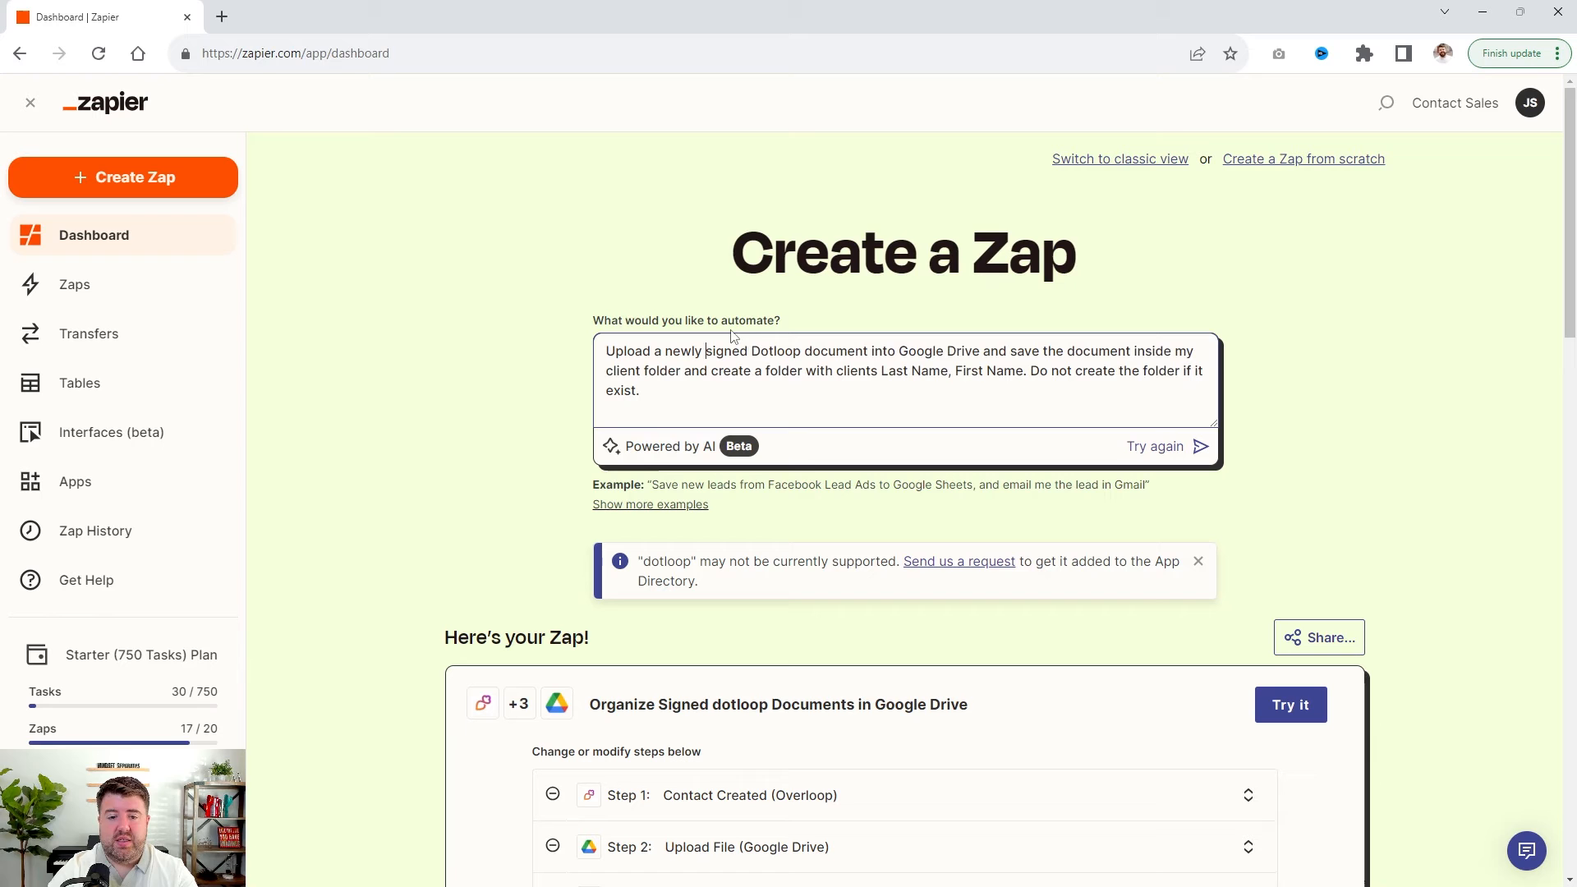
click(1163, 449)
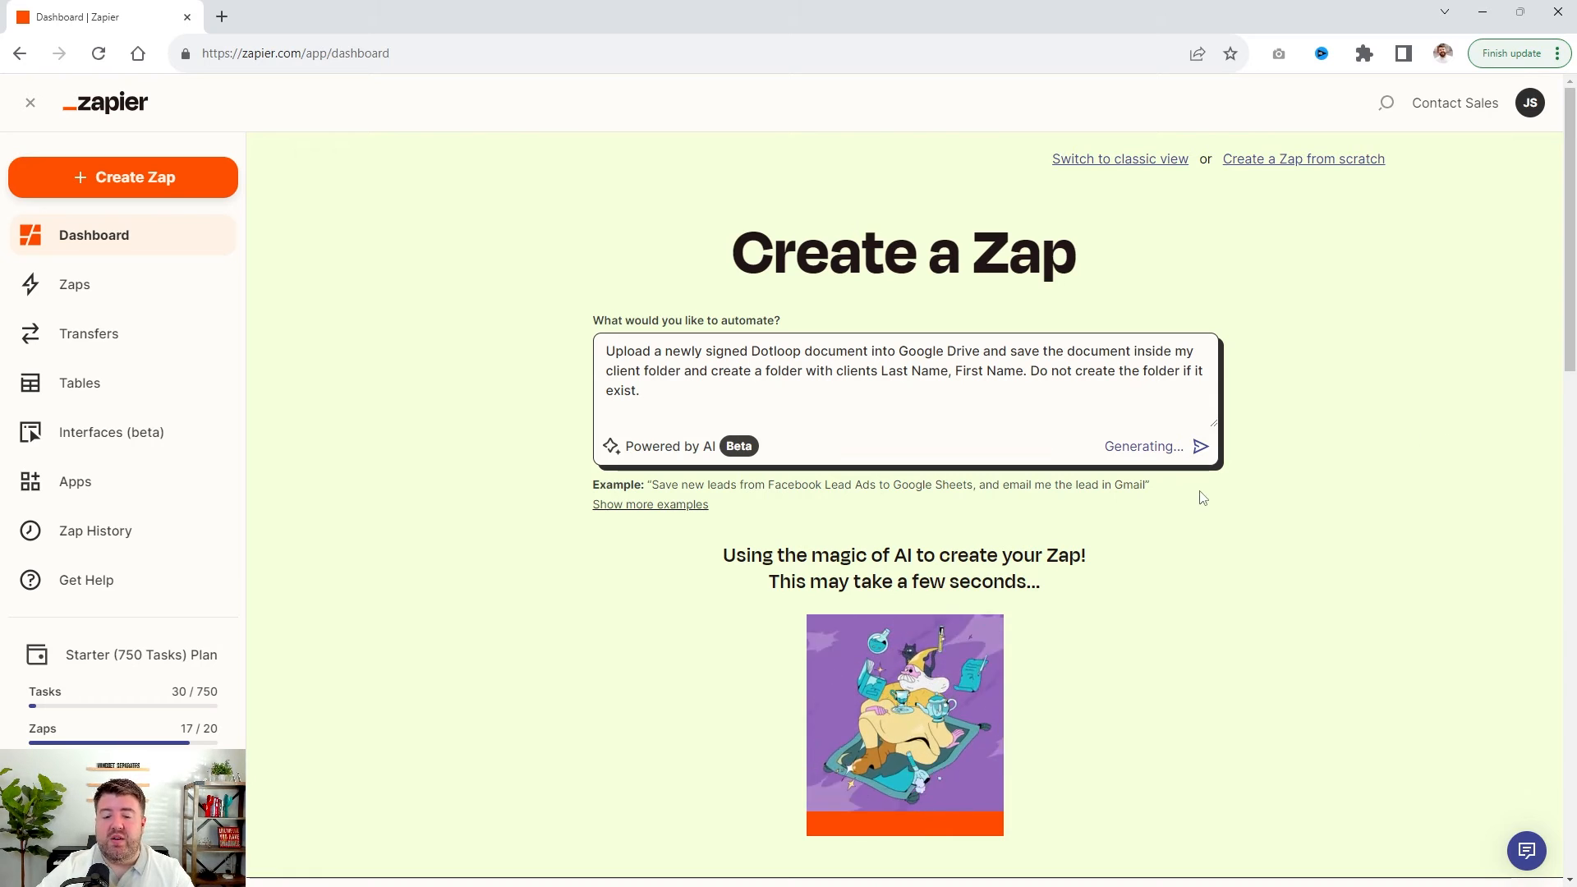
Step: Review the regenerated Zap steps and replace "Upload a" in the prompt with "Save"
scroll(1287, 533, down, 2)
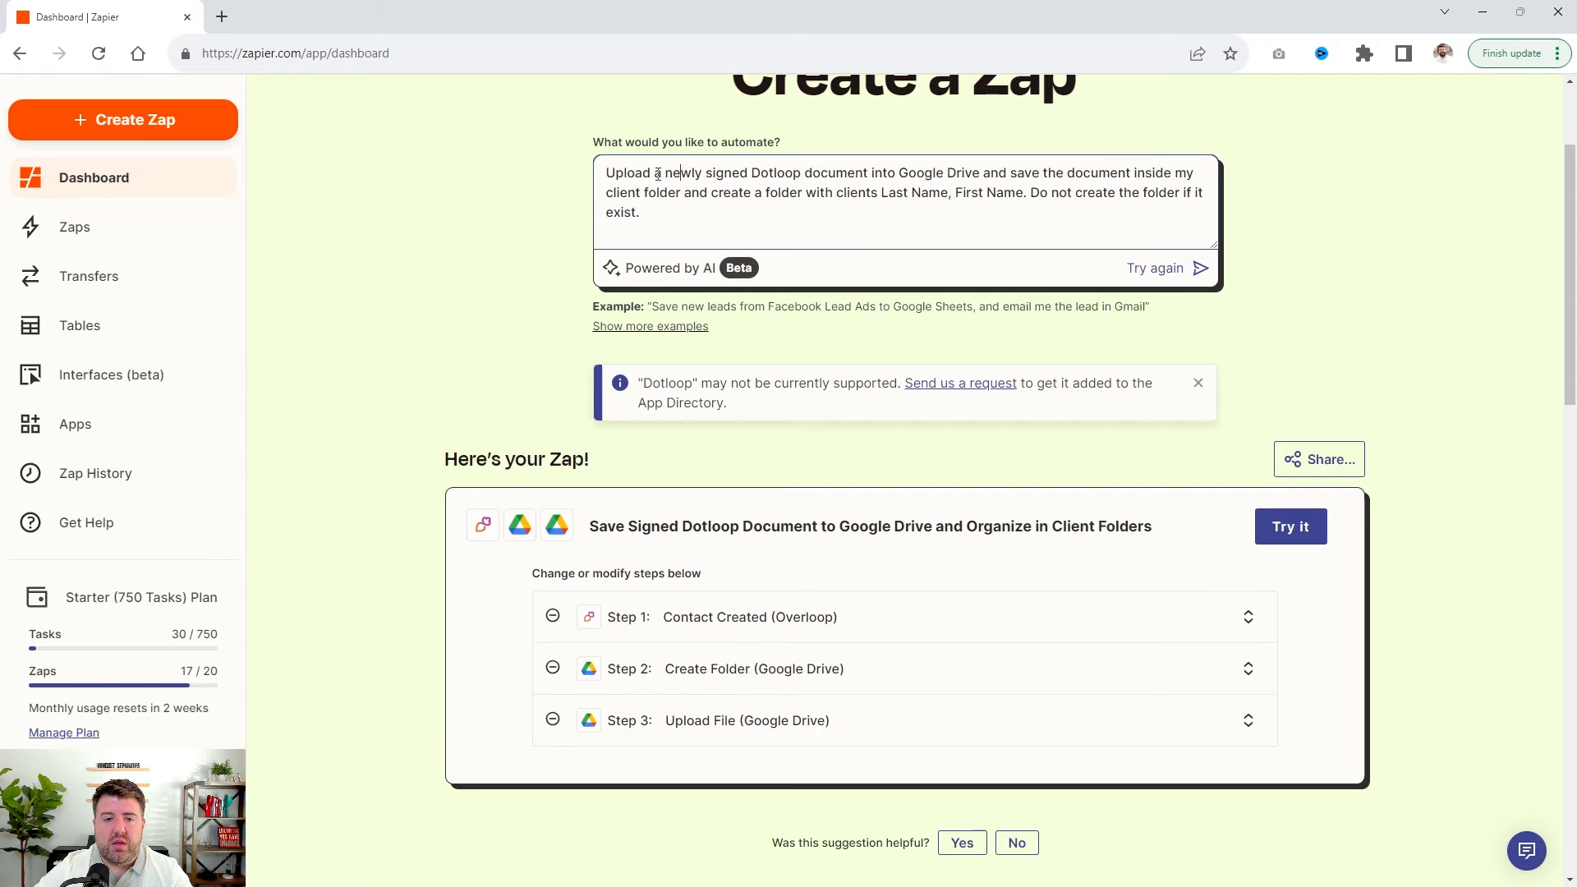
drag(662, 173, 643, 173)
key(BackSpace)
text(Save)
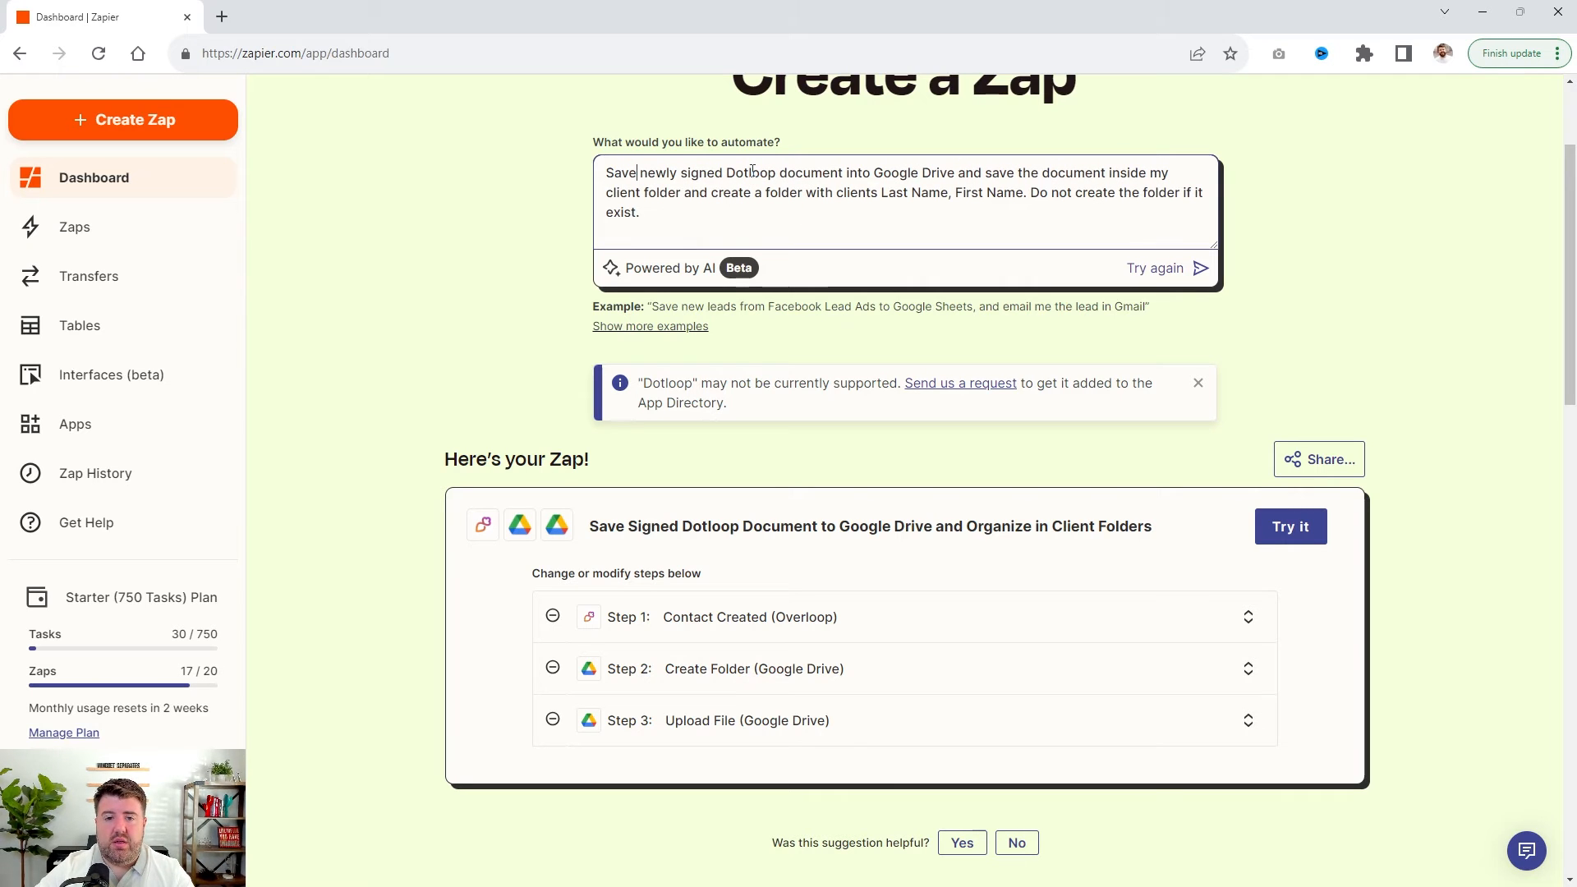
Step: Change "newly signed" to "new signed" before "Dotloop document" in the prompt and regenerate the Zap
click(727, 172)
key(BackSpace)
key(BackSpace)
key(BackSpace)
key(BackSpace)
key(BackSpace)
key(BackSpace)
key(BackSpace)
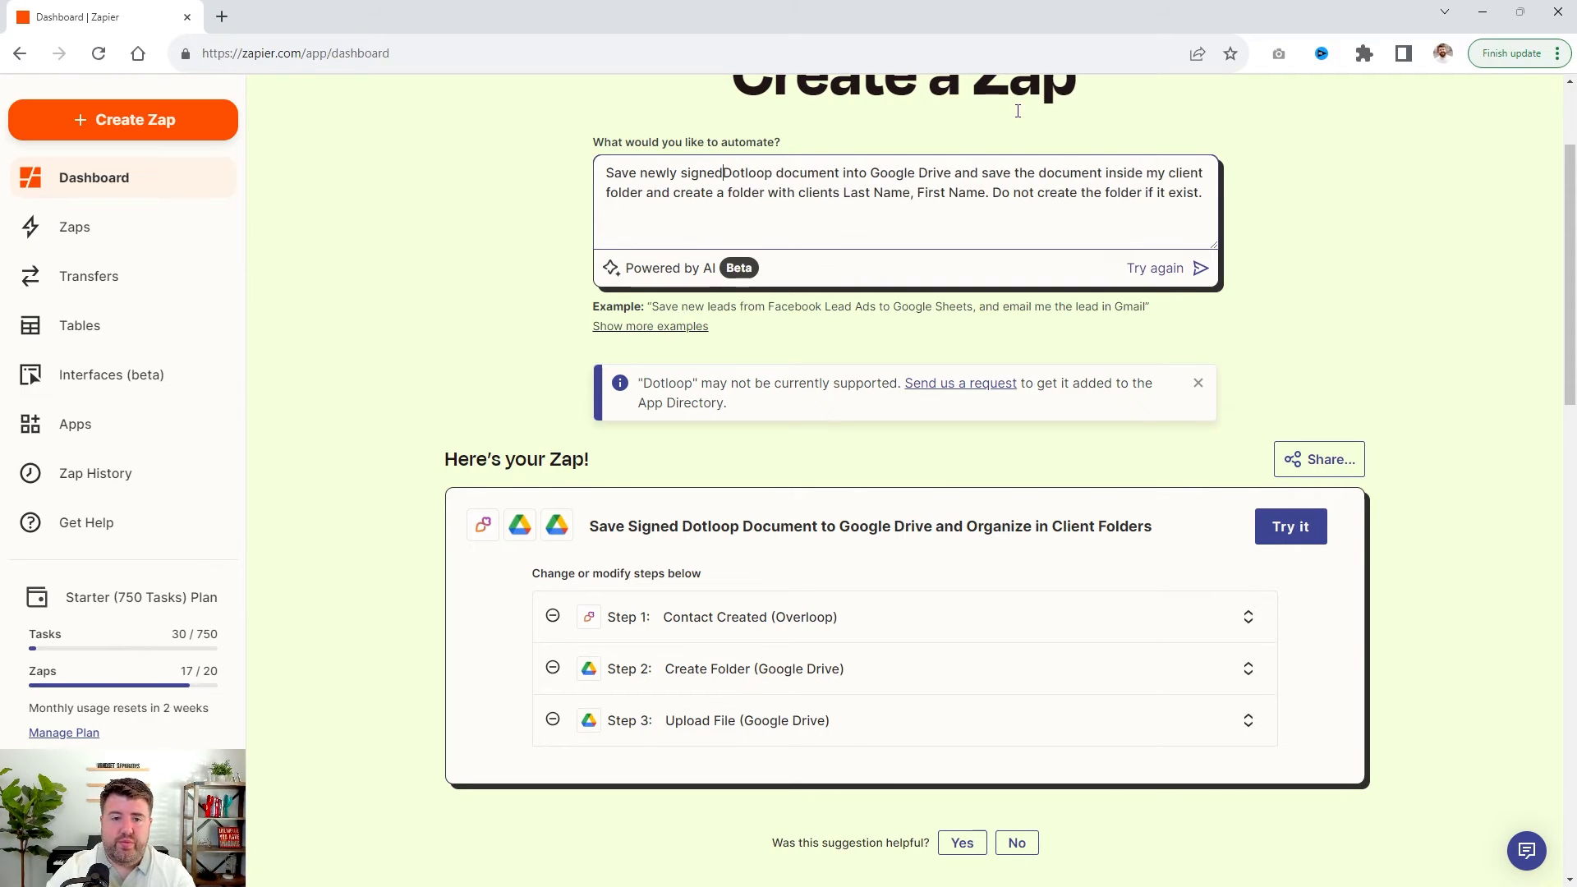
key(BackSpace)
key(BackSpace)
key(BackSpace)
text(iap)
key(BackSpace)
key(BackSpace)
key(BackSpace)
text(signed)
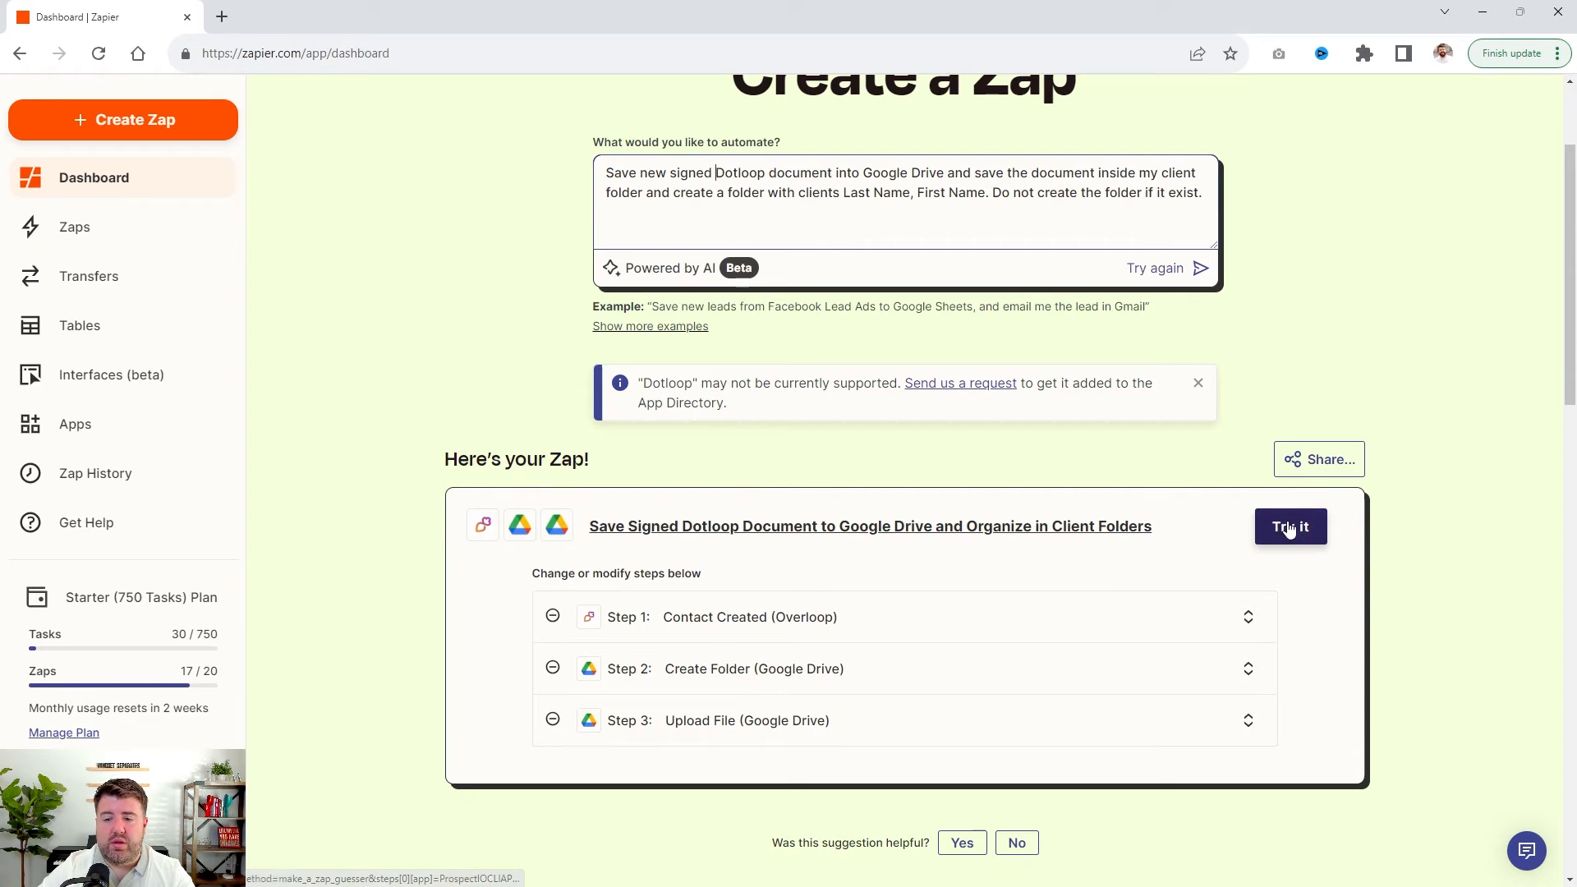
click(1189, 269)
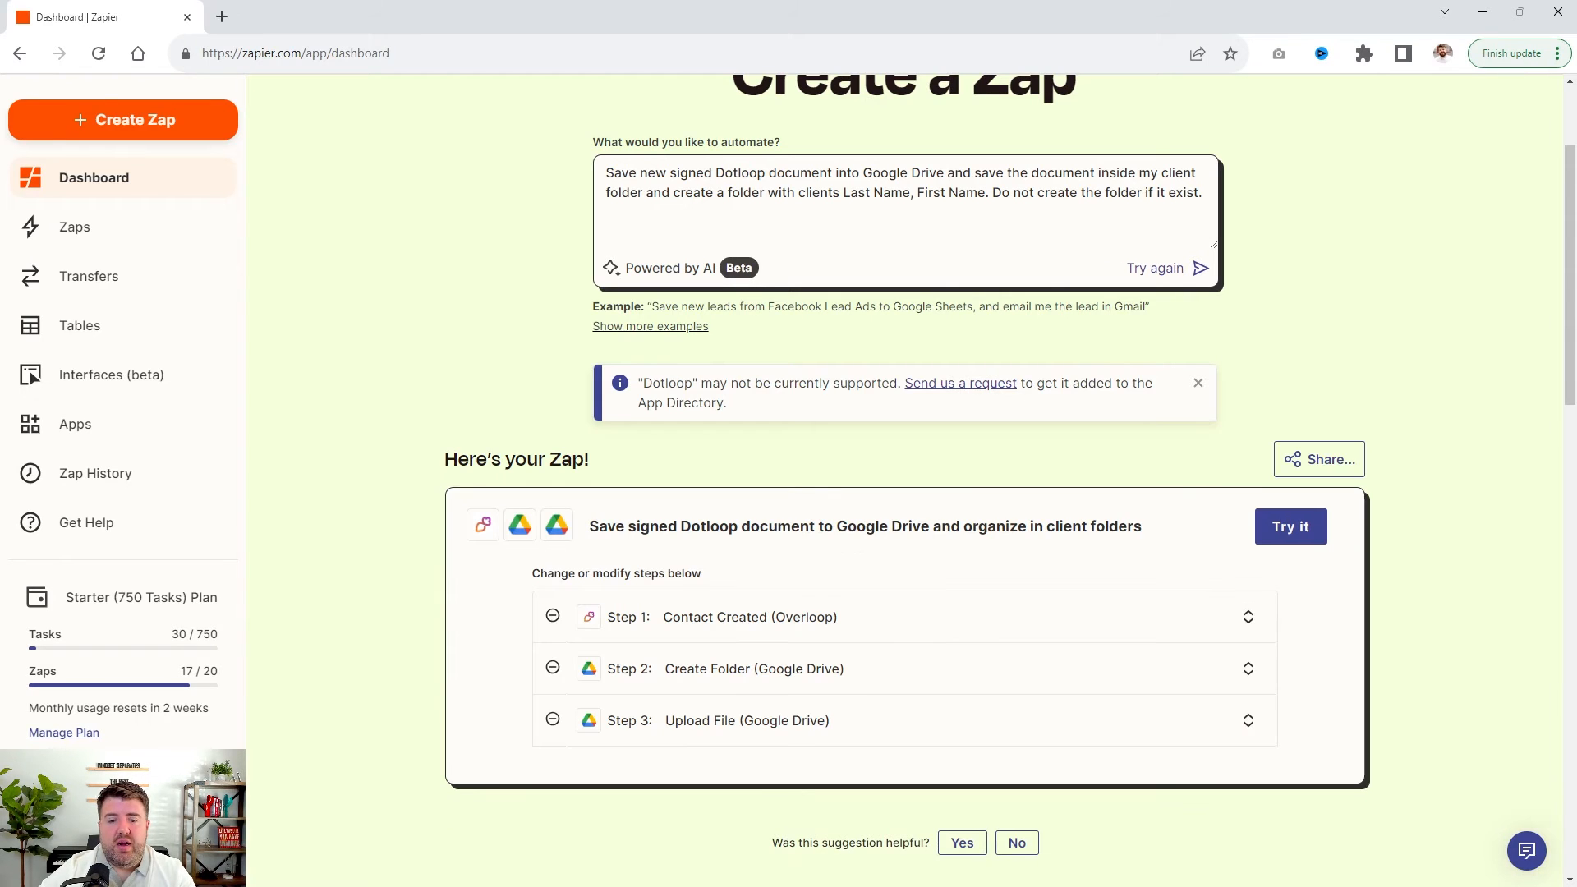
Step: Check the alternative triggers for Step 1, replace "Save new signed" in the prompt with "Upload", and regenerate the Zap
click(992, 627)
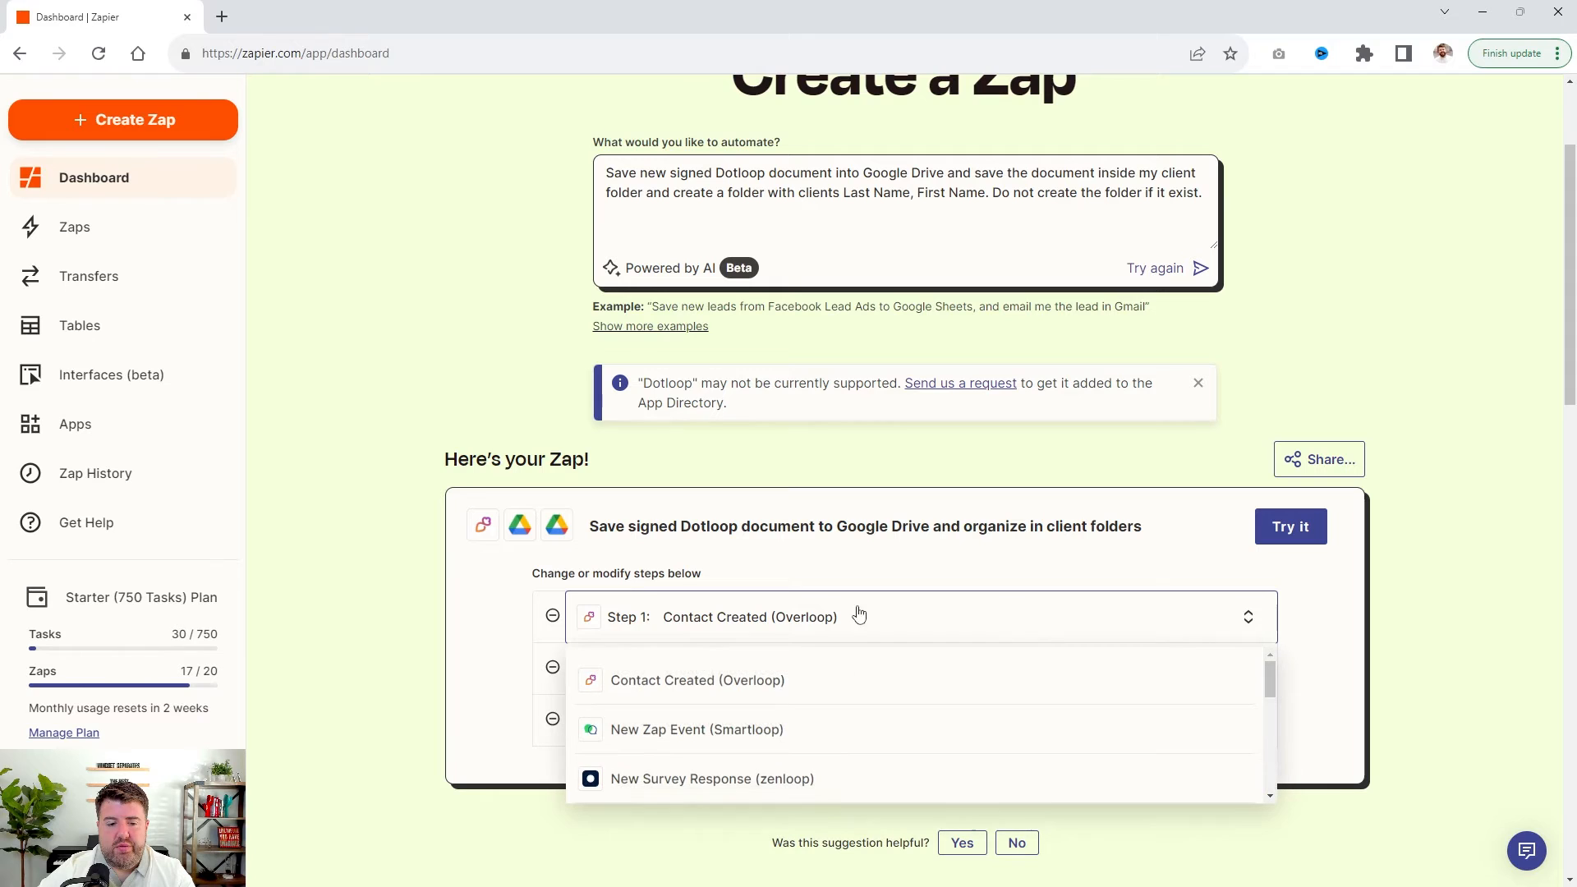
click(732, 171)
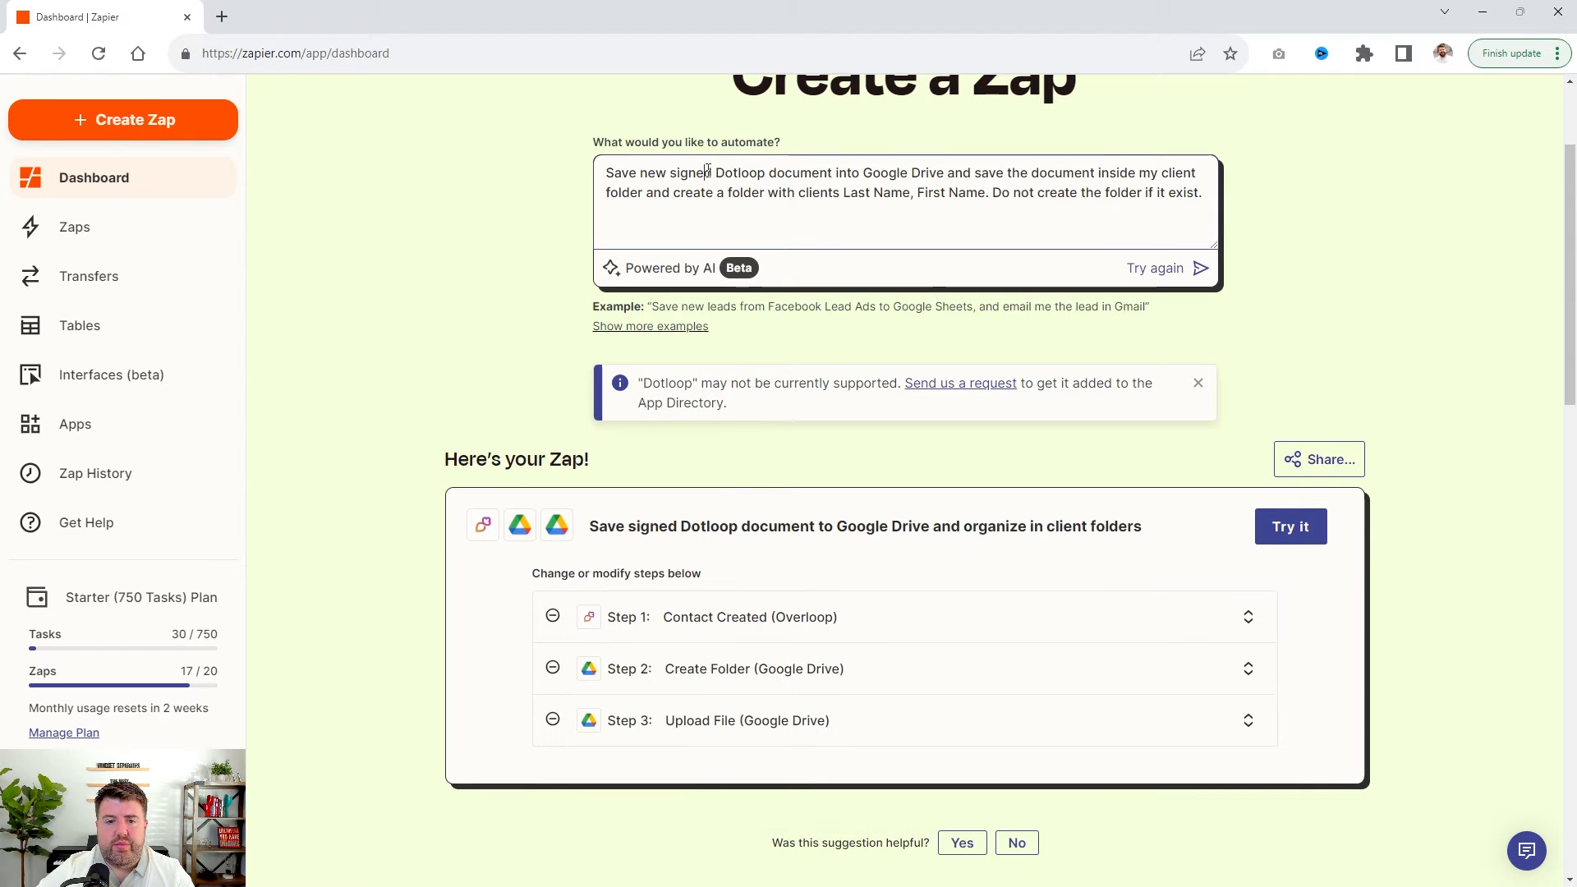
drag(673, 172, 622, 175)
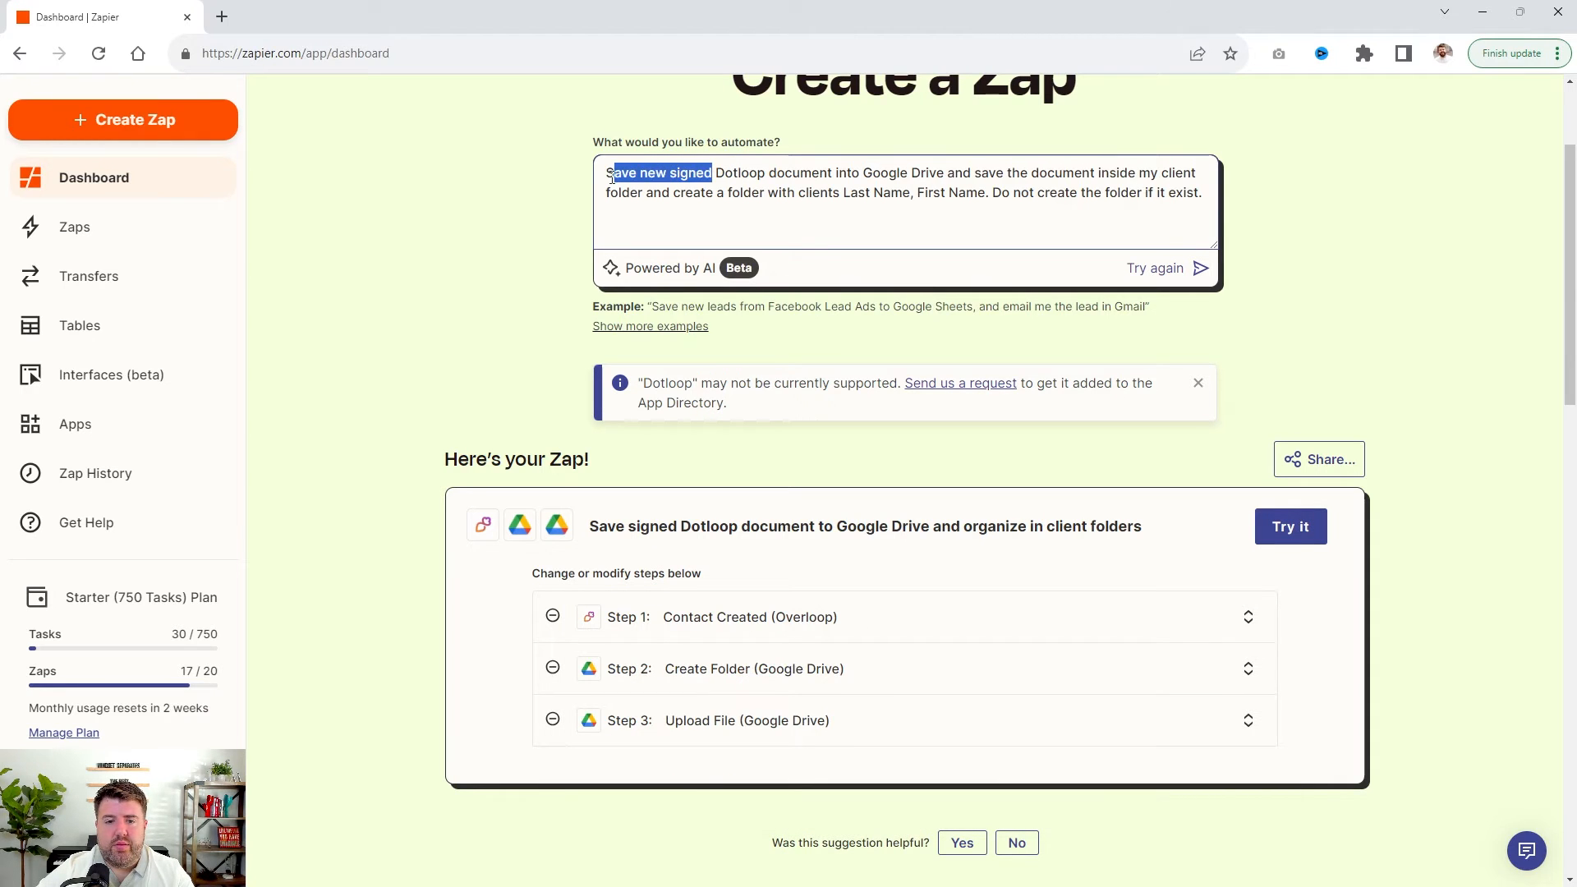
key(BackSpace)
text(Upload)
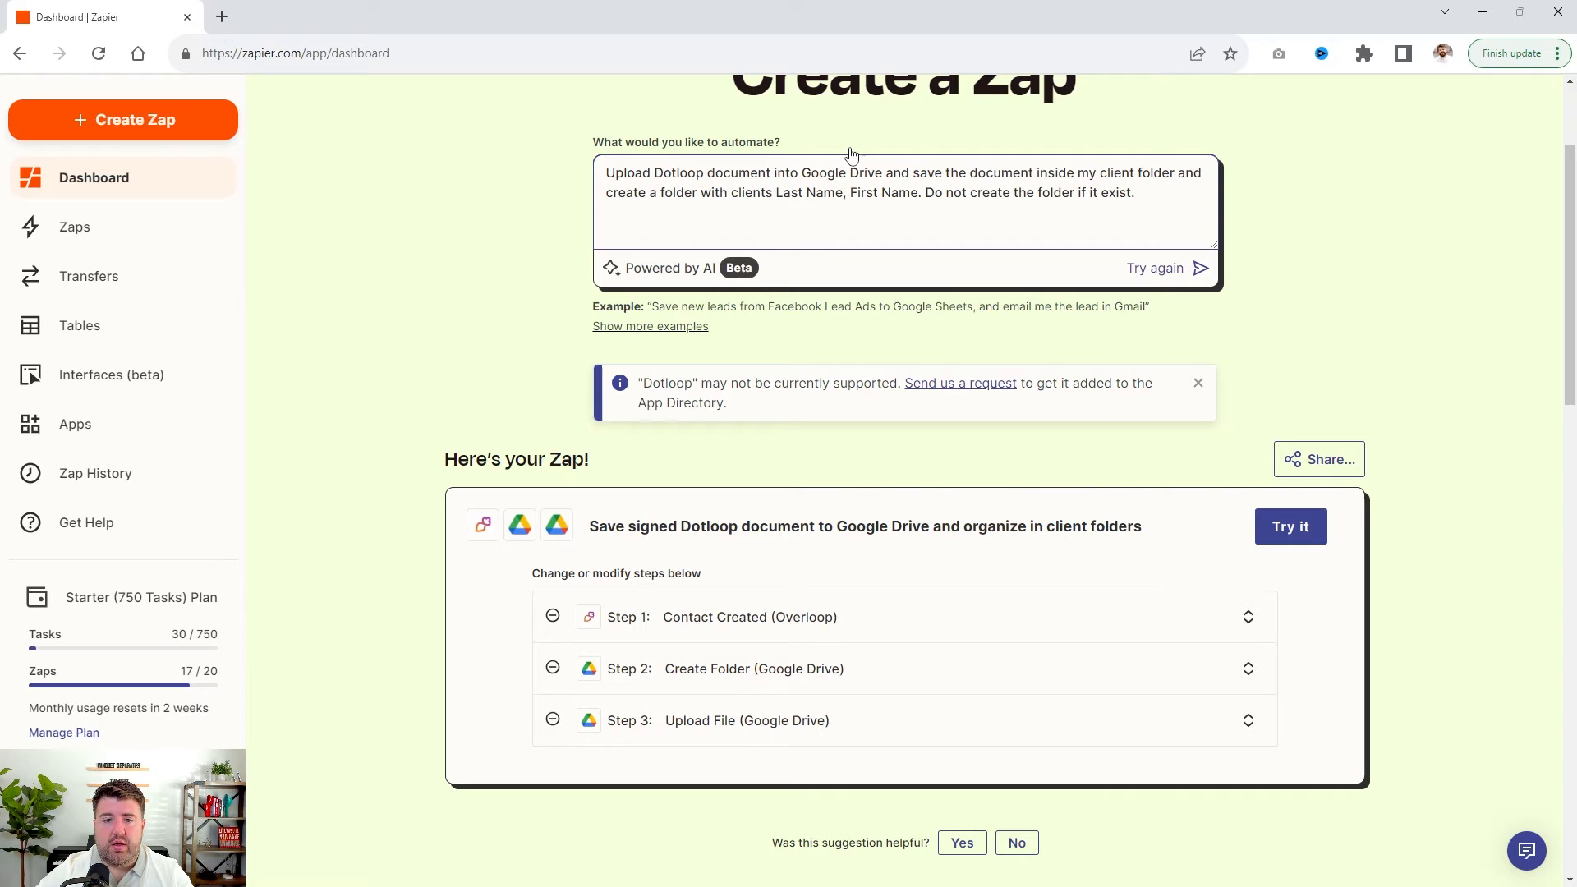
click(1163, 268)
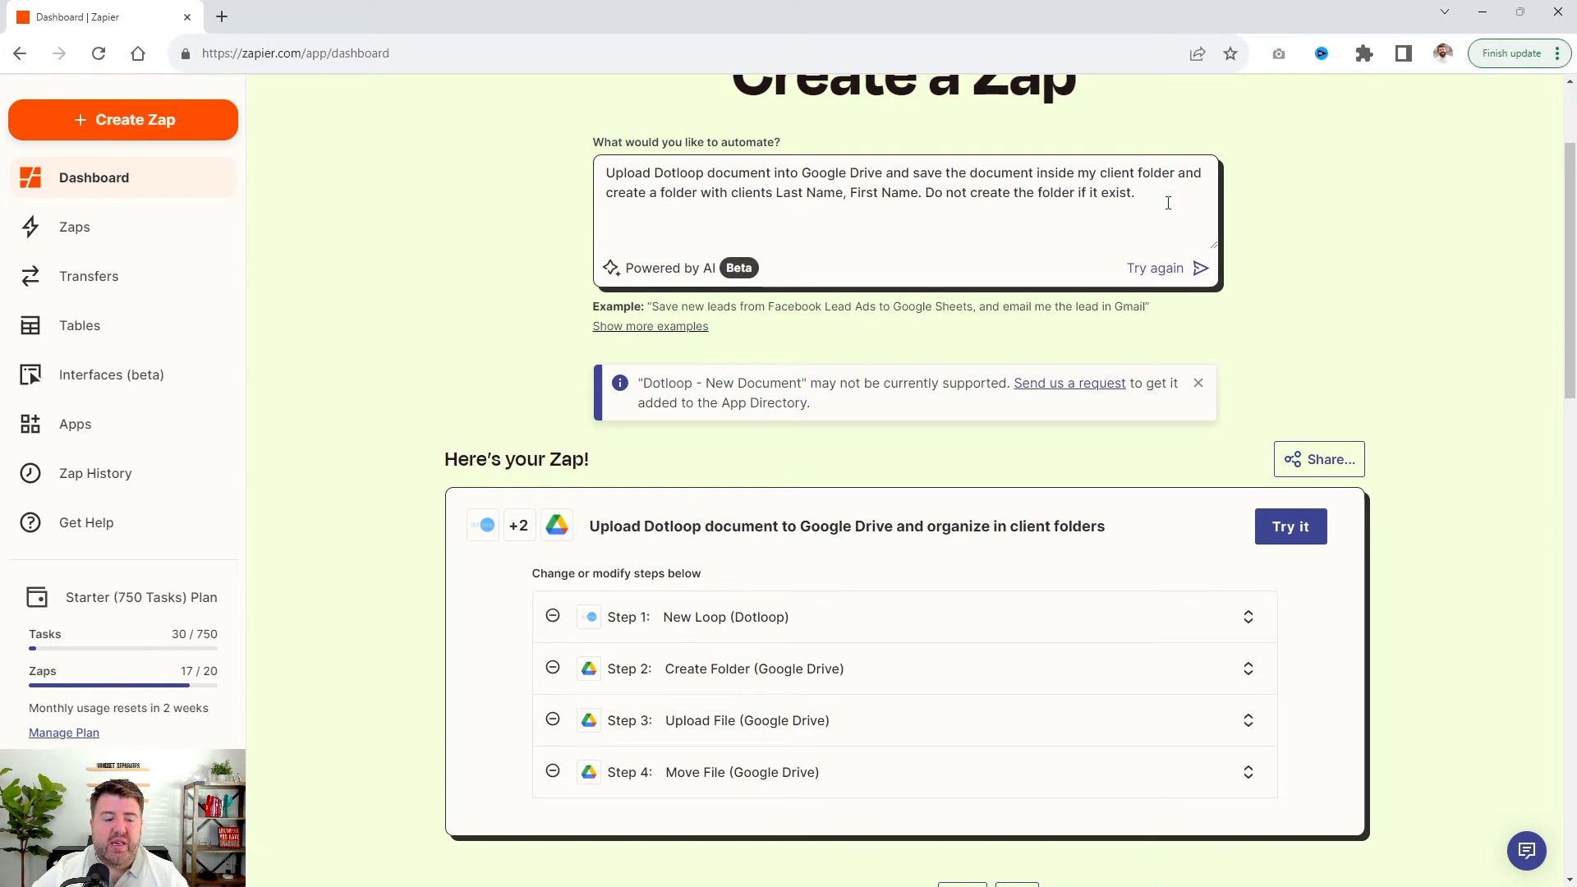
scroll(1168, 203, up, 1)
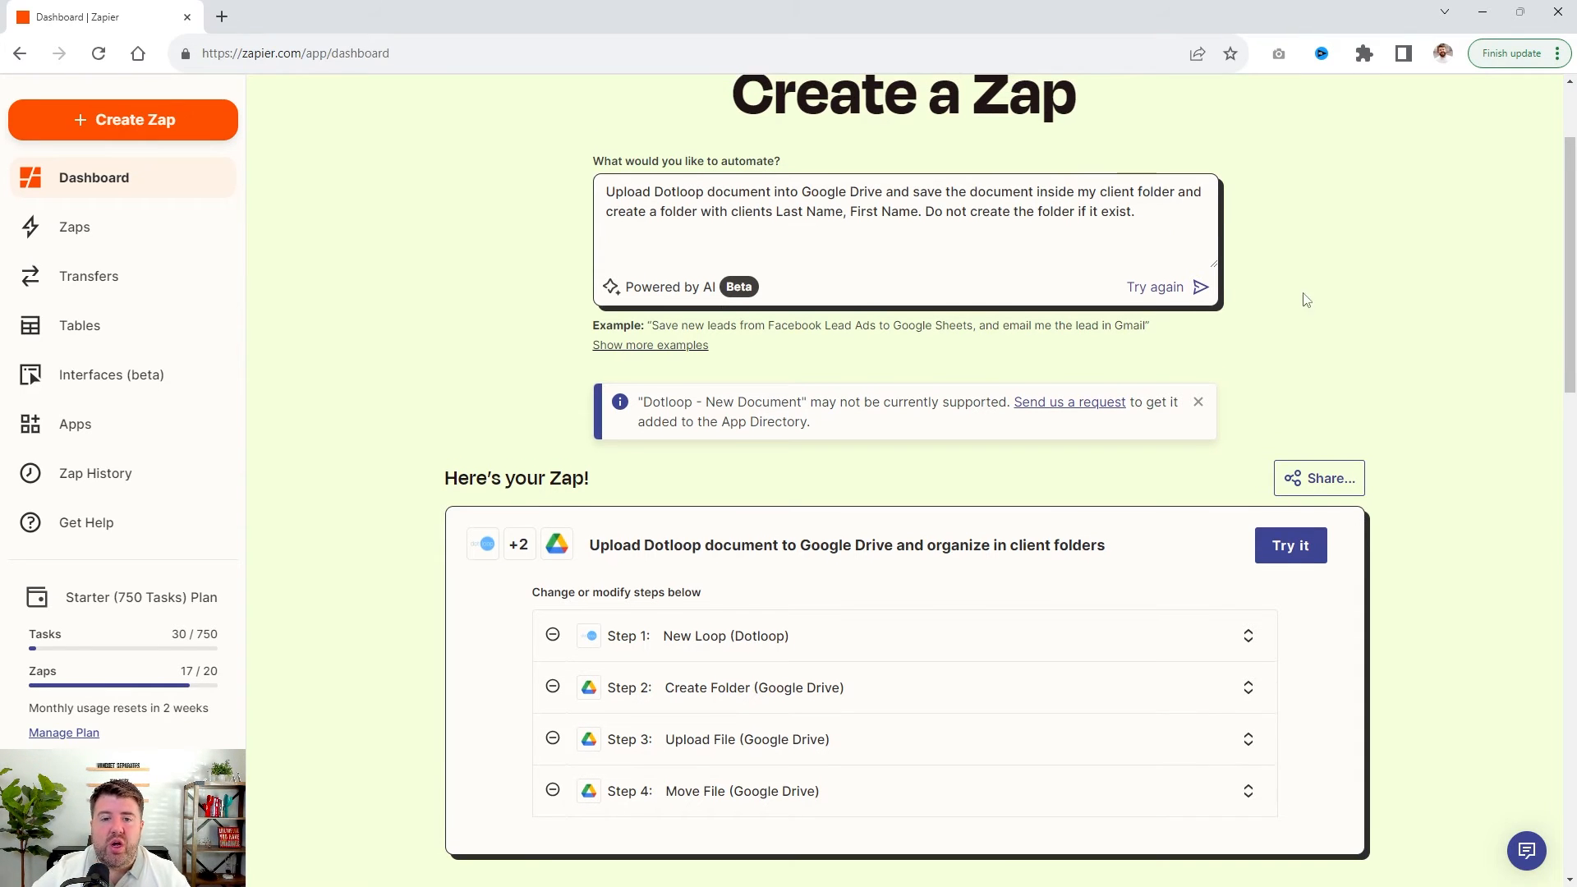
Step: Replace the whole Dotloop prompt with "Save new kvcore contact in converkit" and generate the Zap
drag(1137, 212, 457, 190)
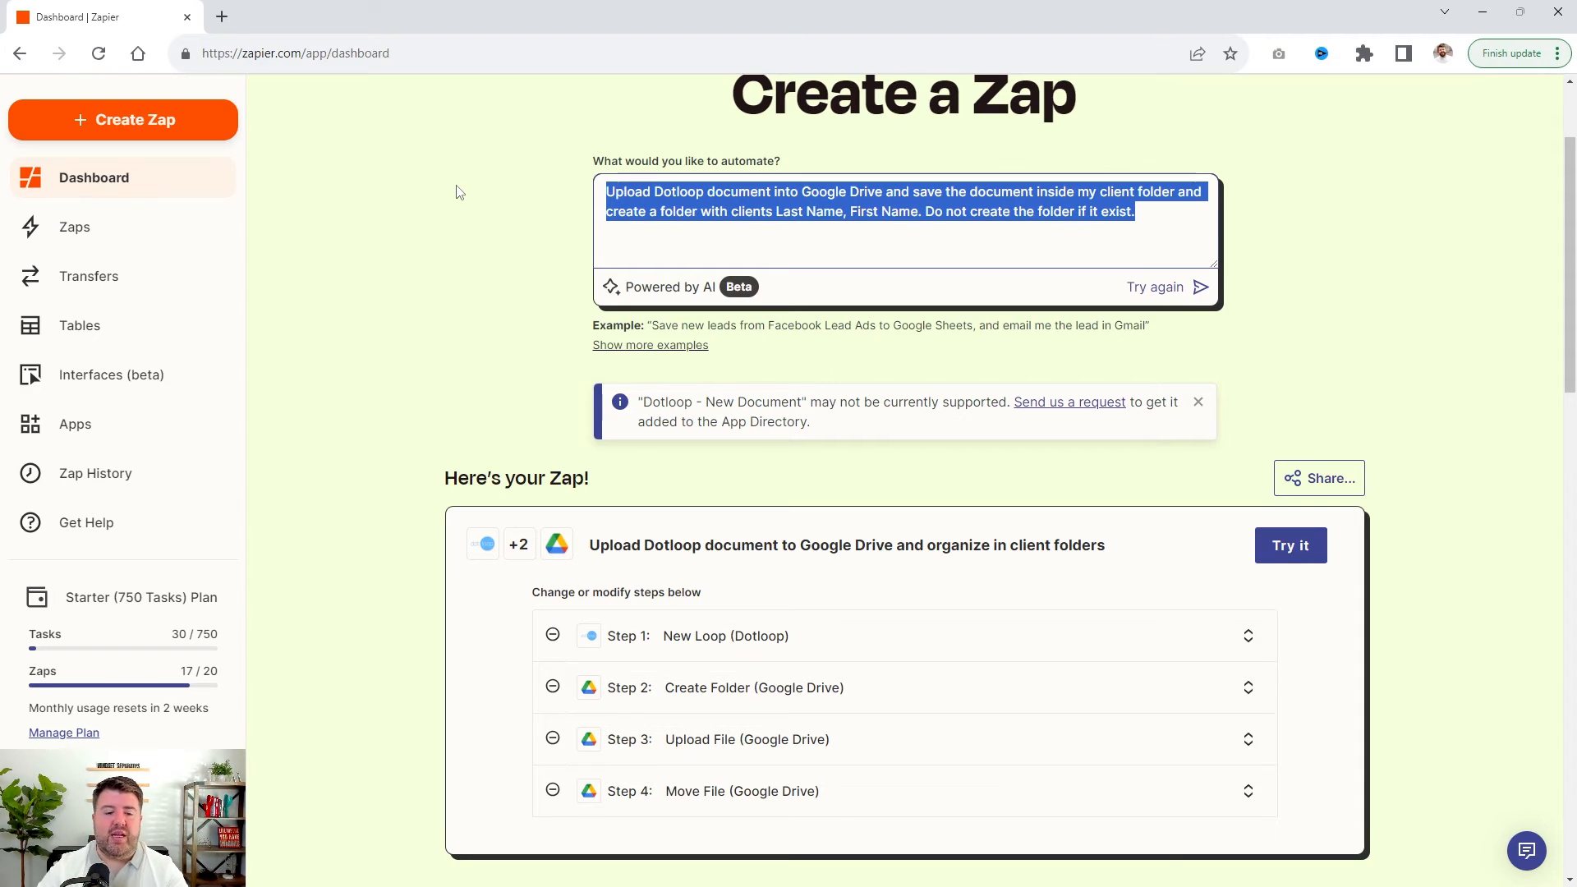
click(796, 236)
drag(1142, 215, 410, 175)
key(BackSpace)
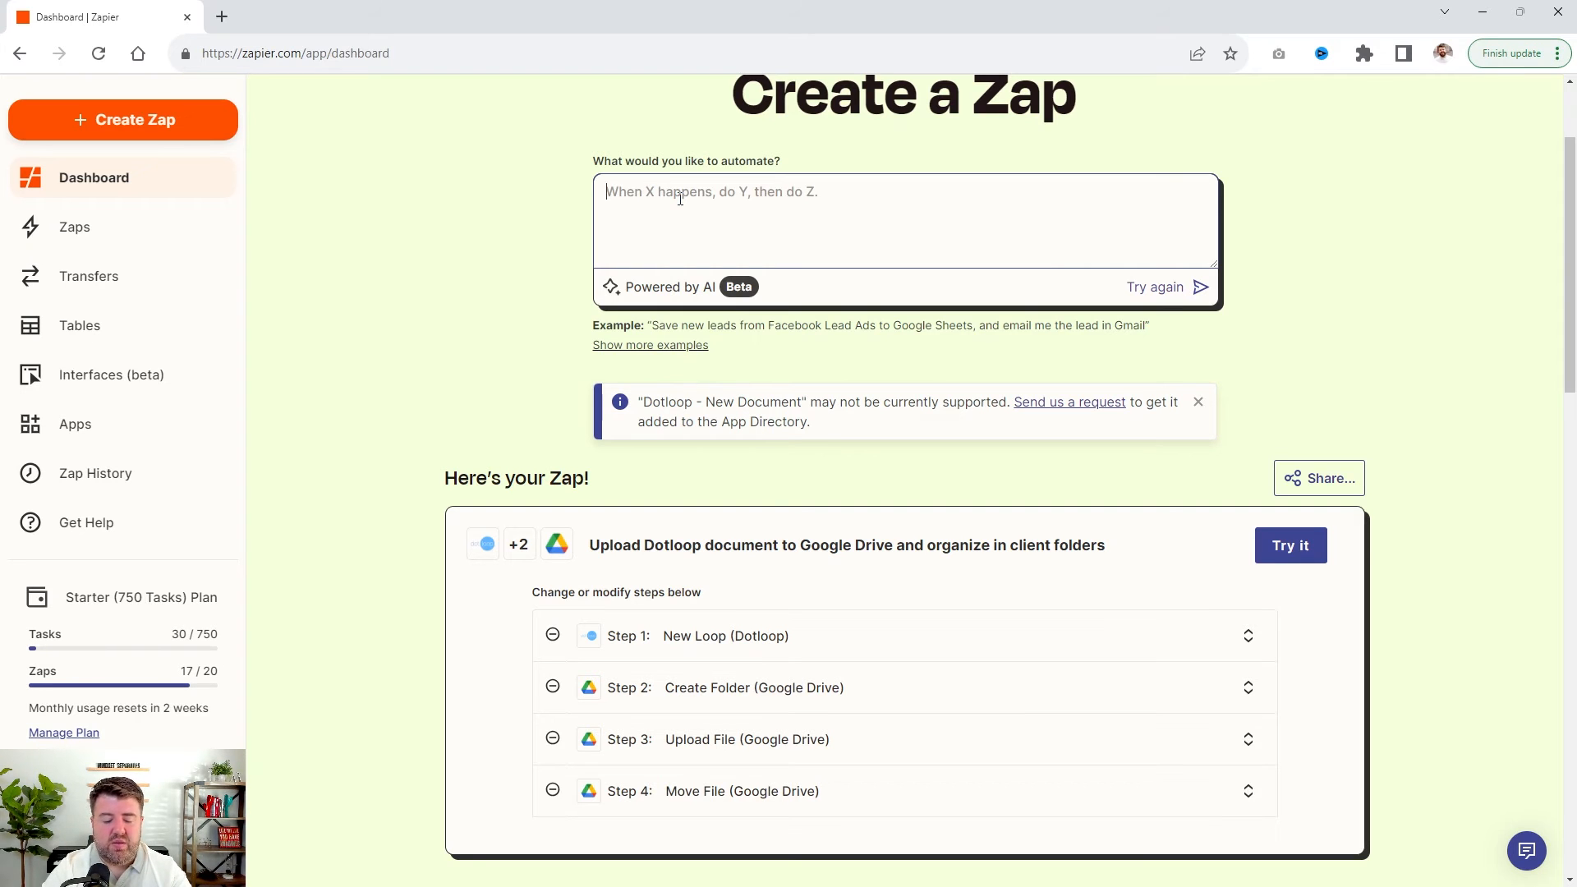
text(Save n)
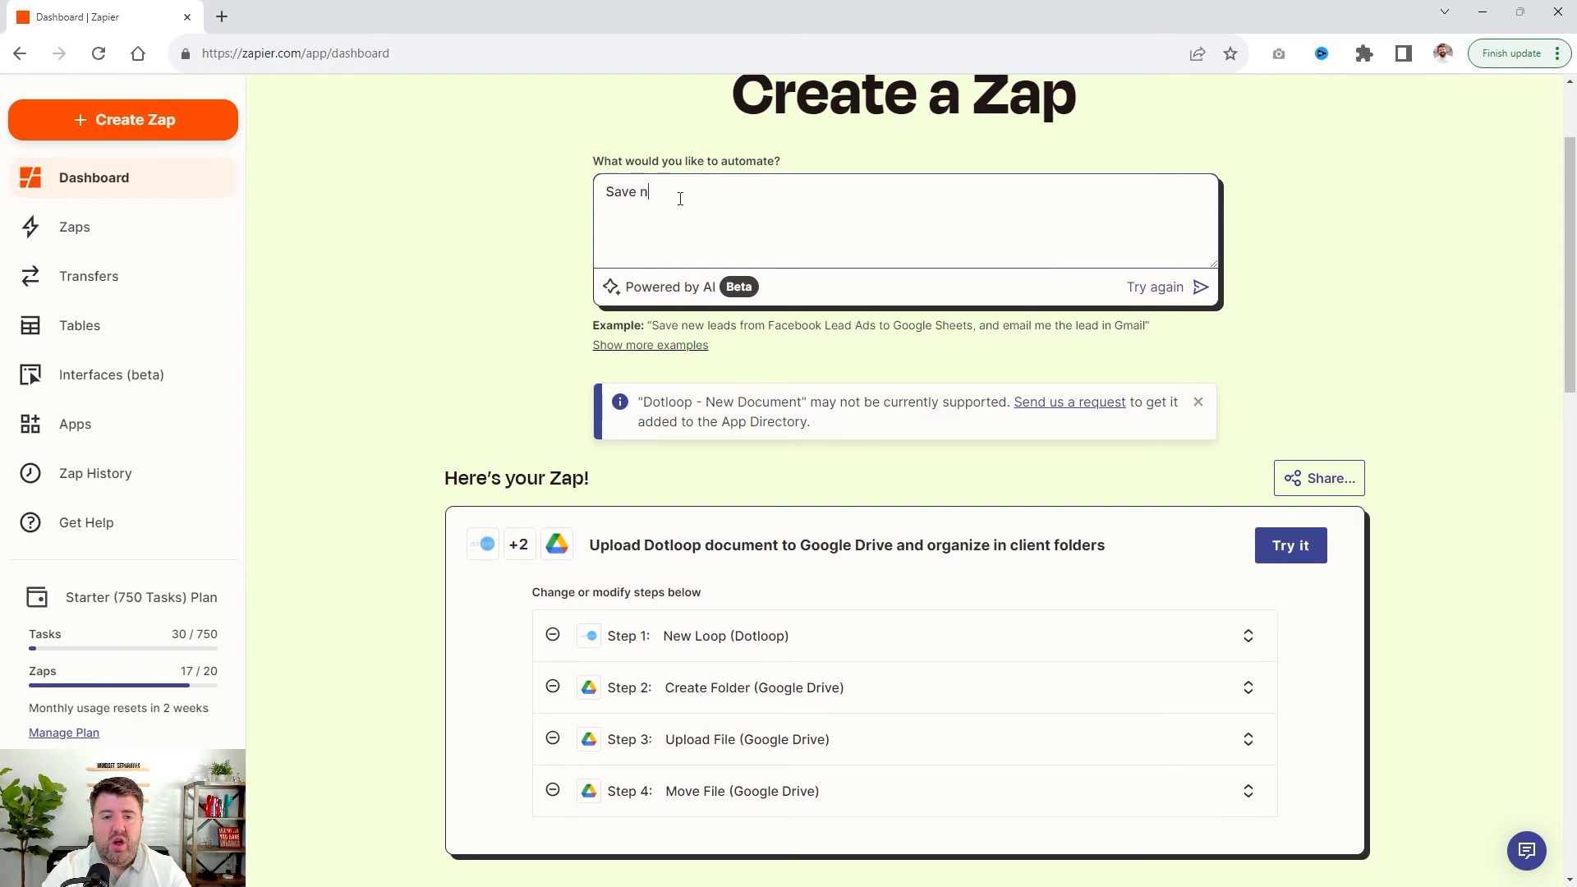
text(ew lycor)
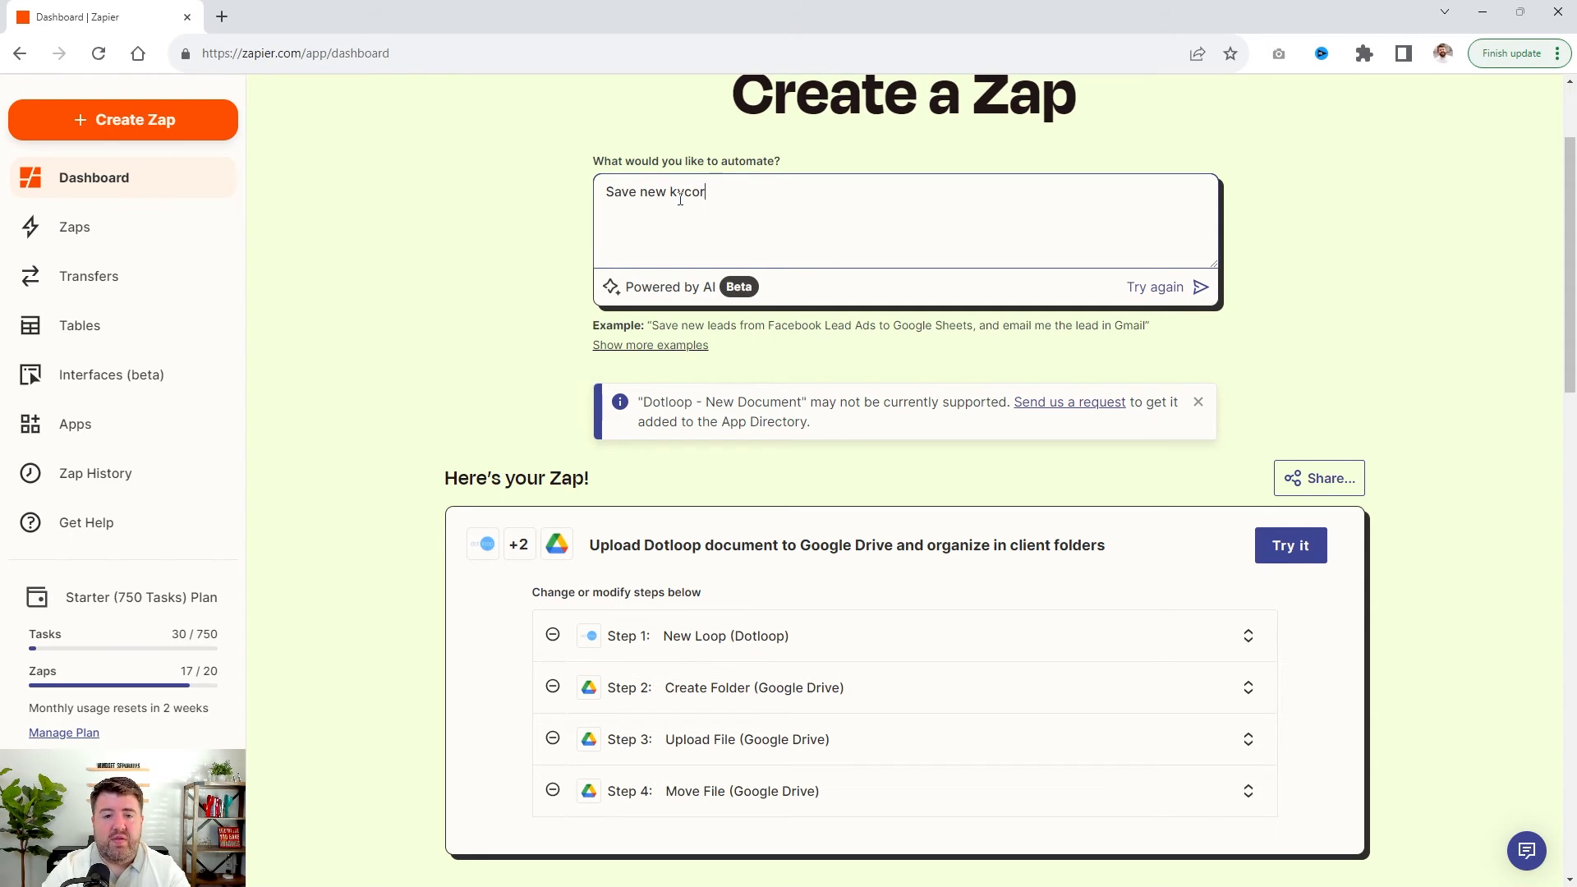
text(e contact in)
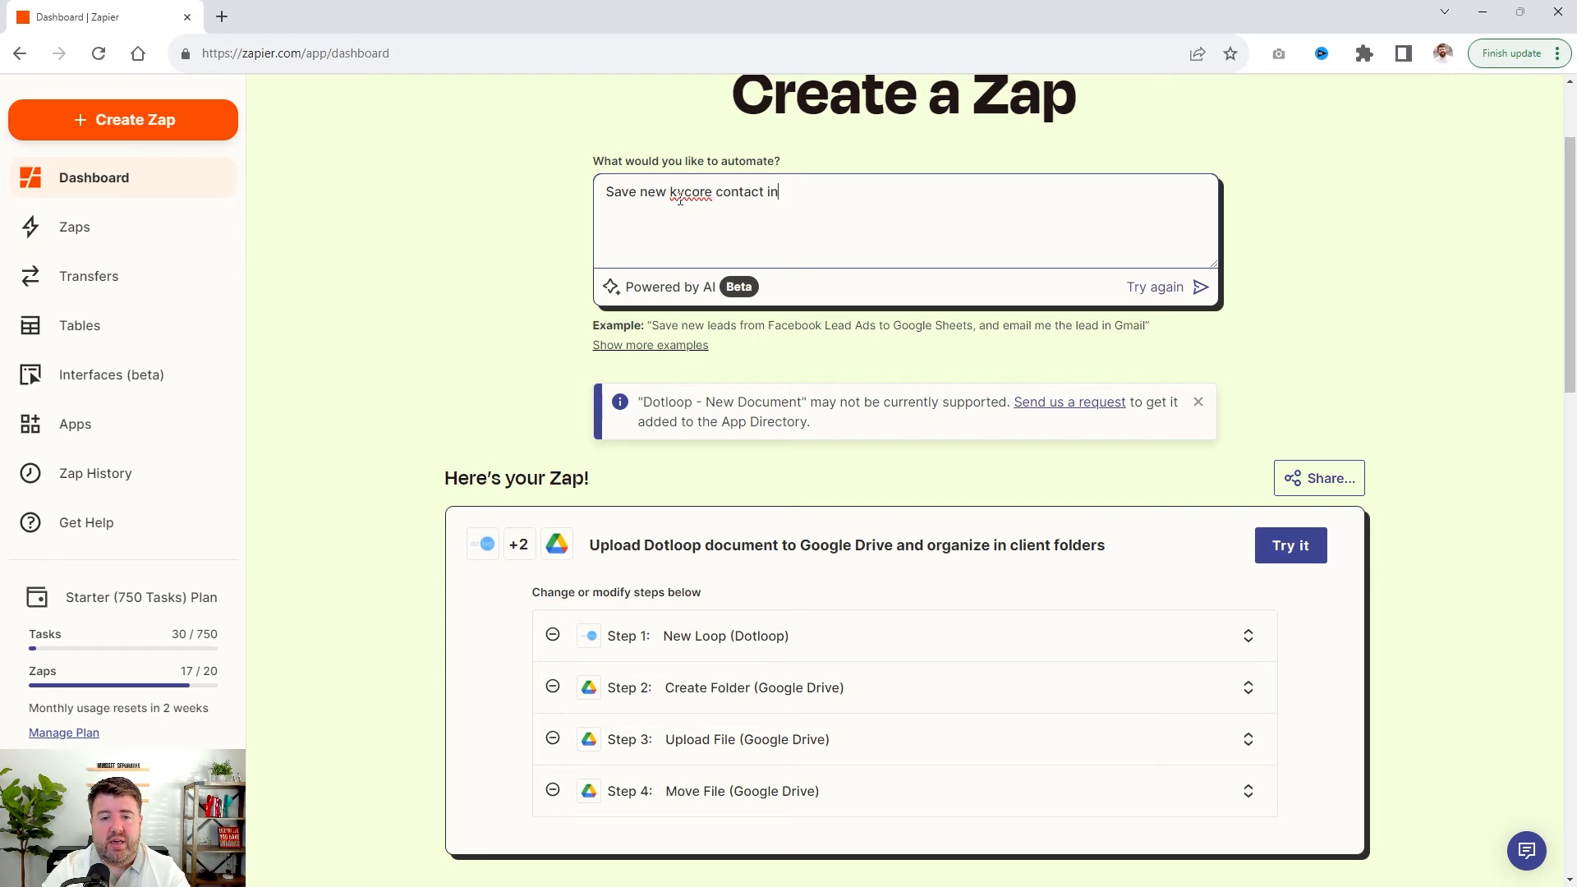
text( convert)
key(BackSpace)
text(kit)
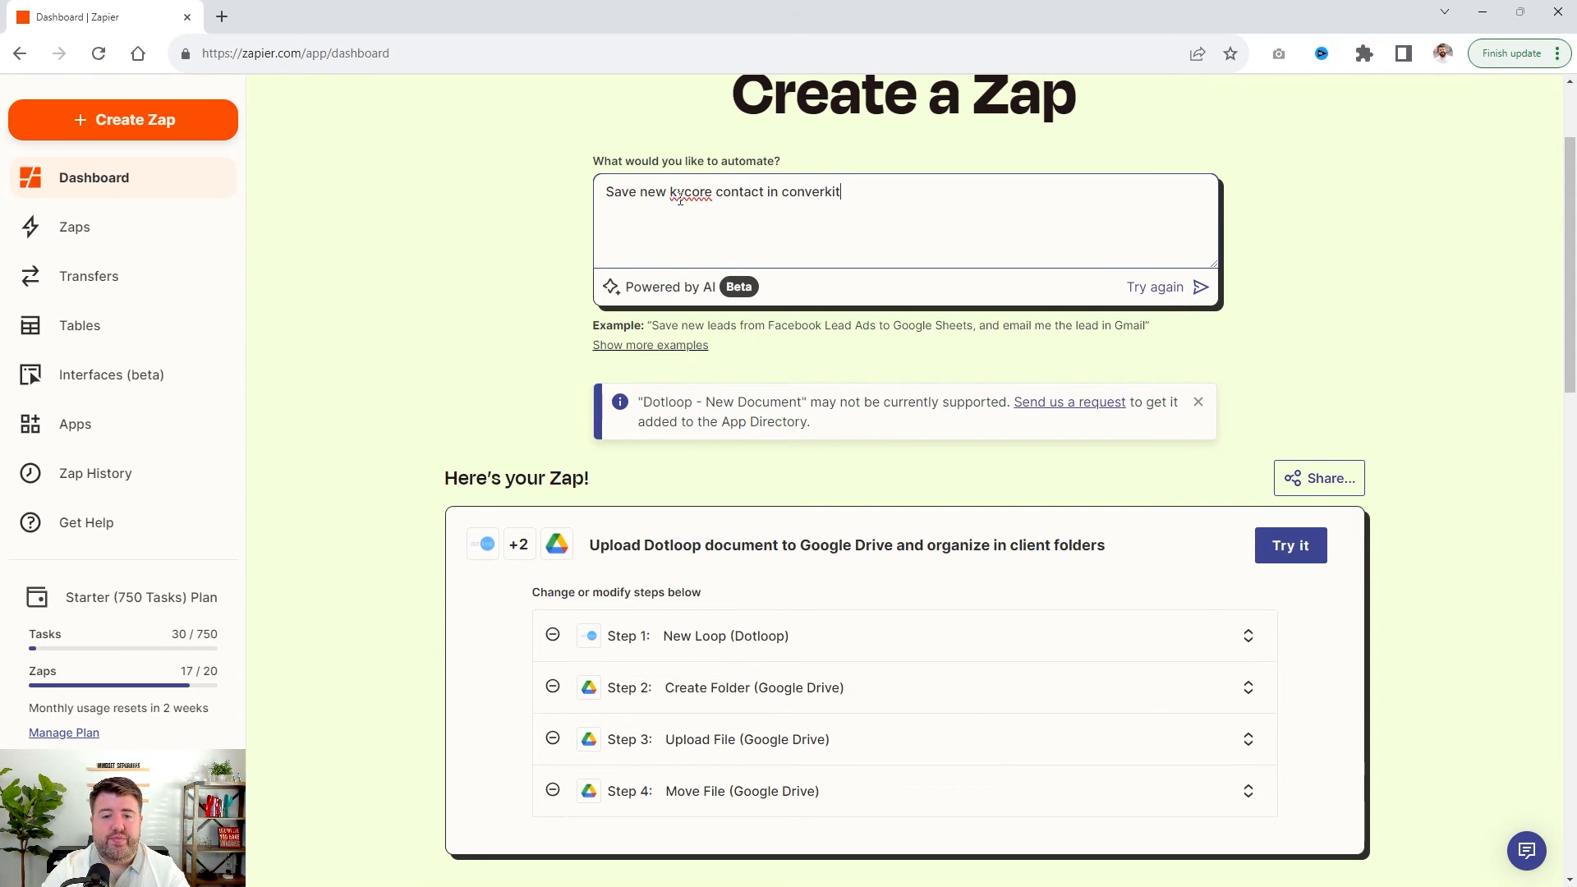
click(1170, 287)
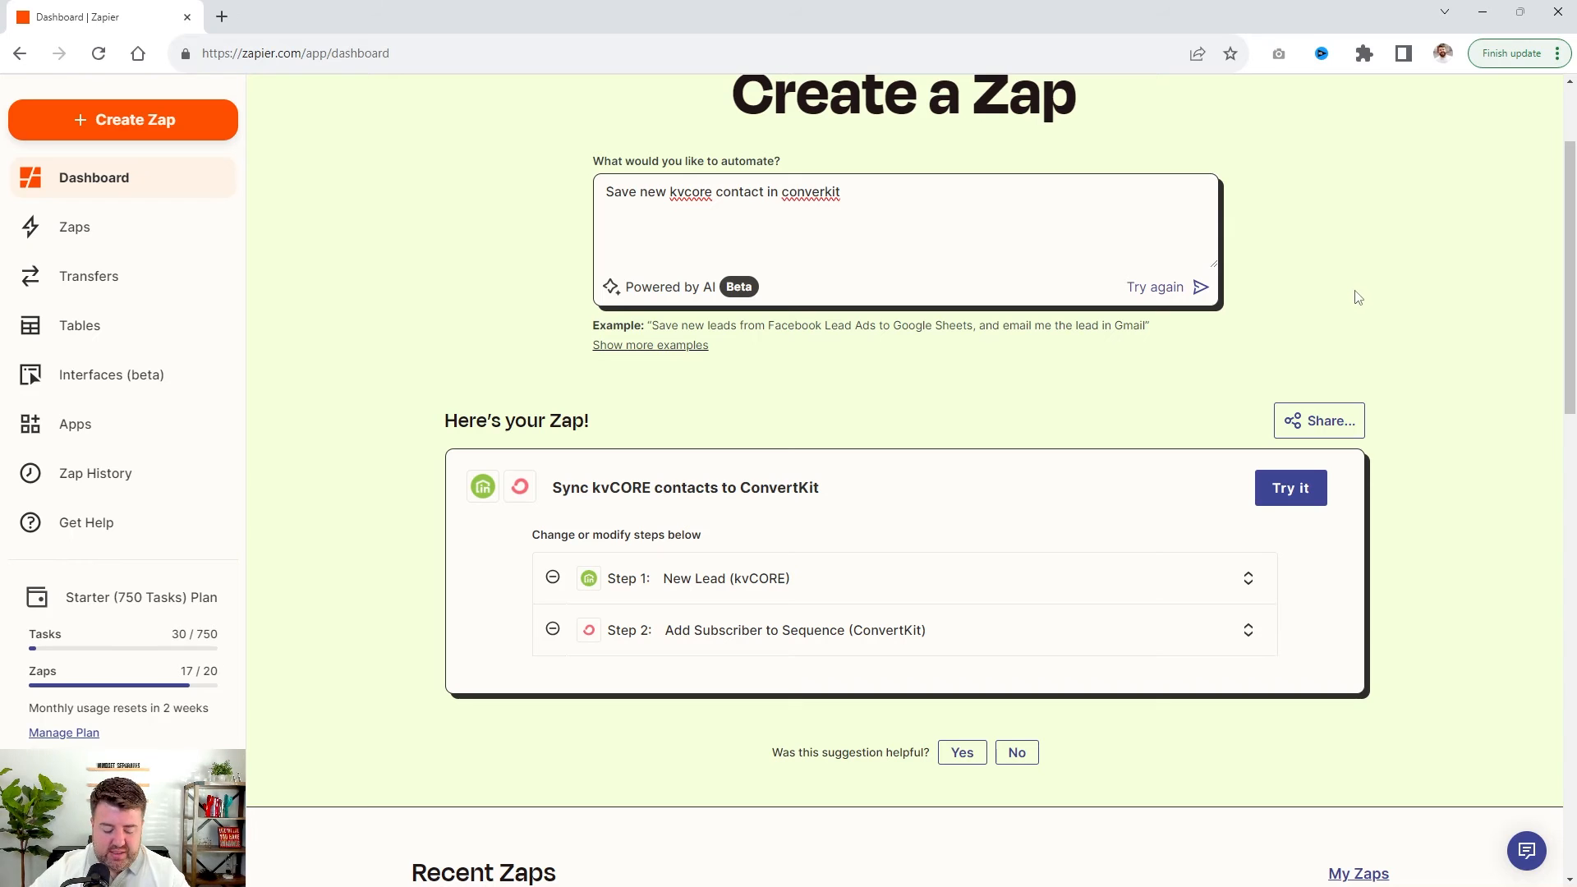
Step: Replace the prompt with "Save new easywebinar registration in kvCORE" and generate the Zap
drag(915, 207, 610, 201)
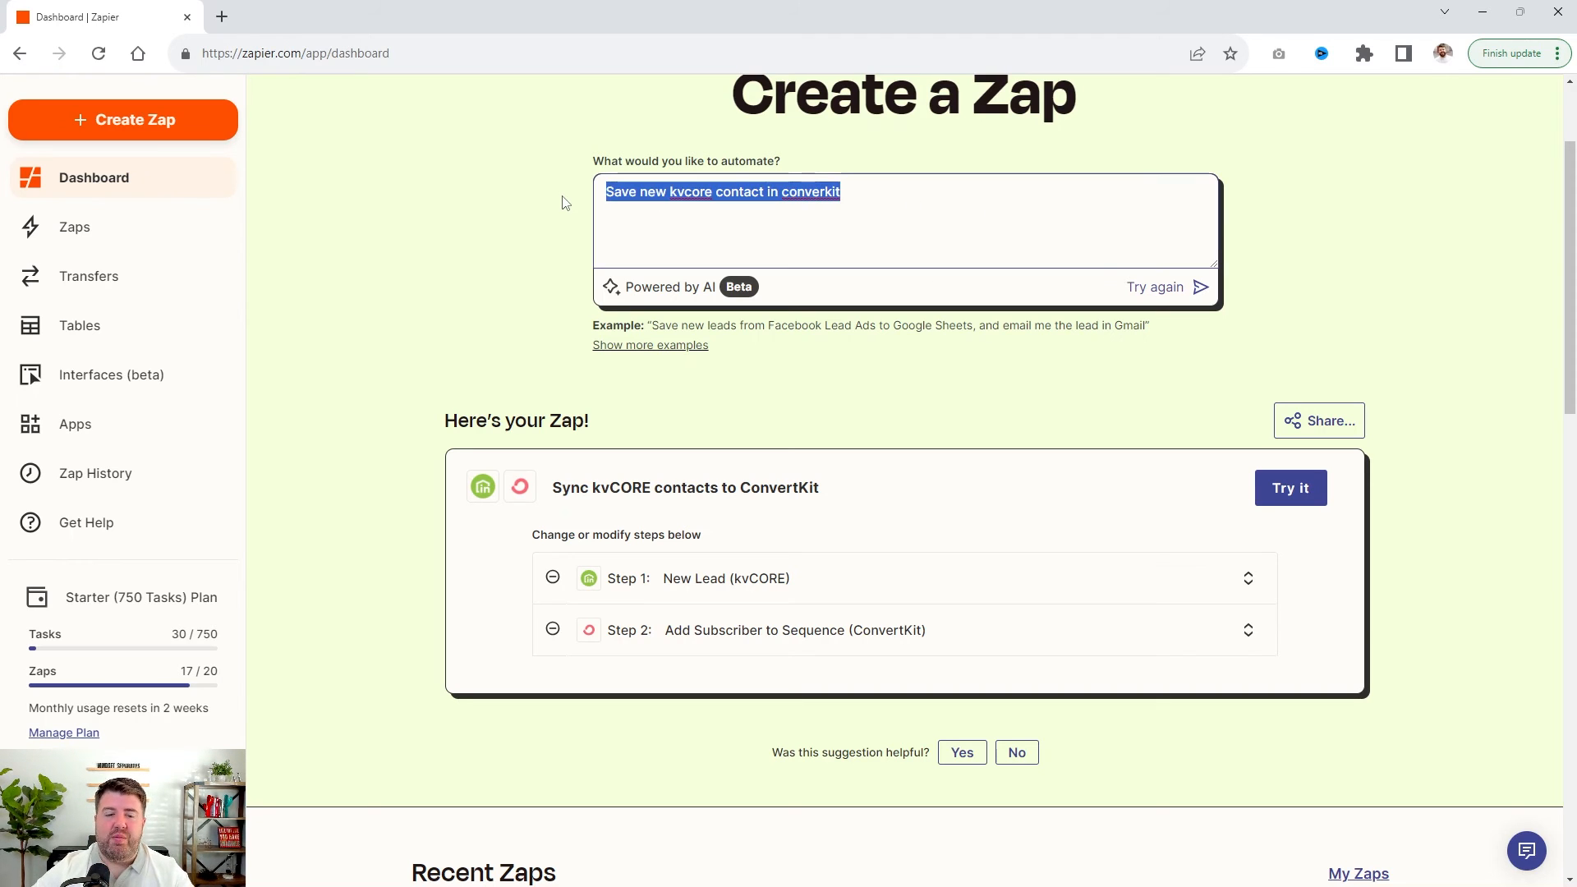
key(BackSpace)
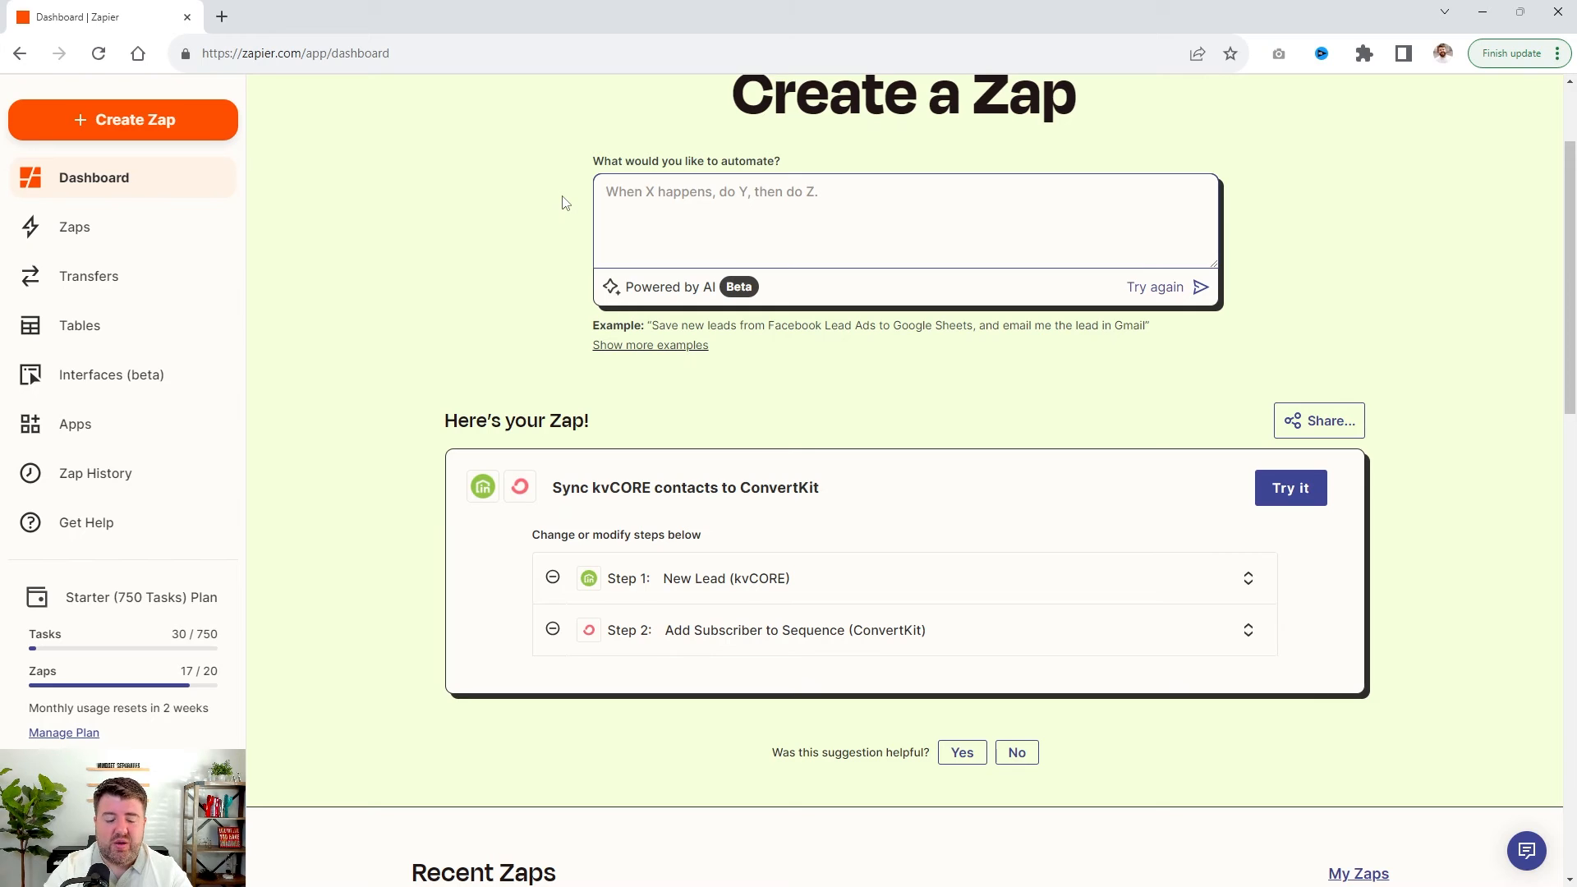
text(Save)
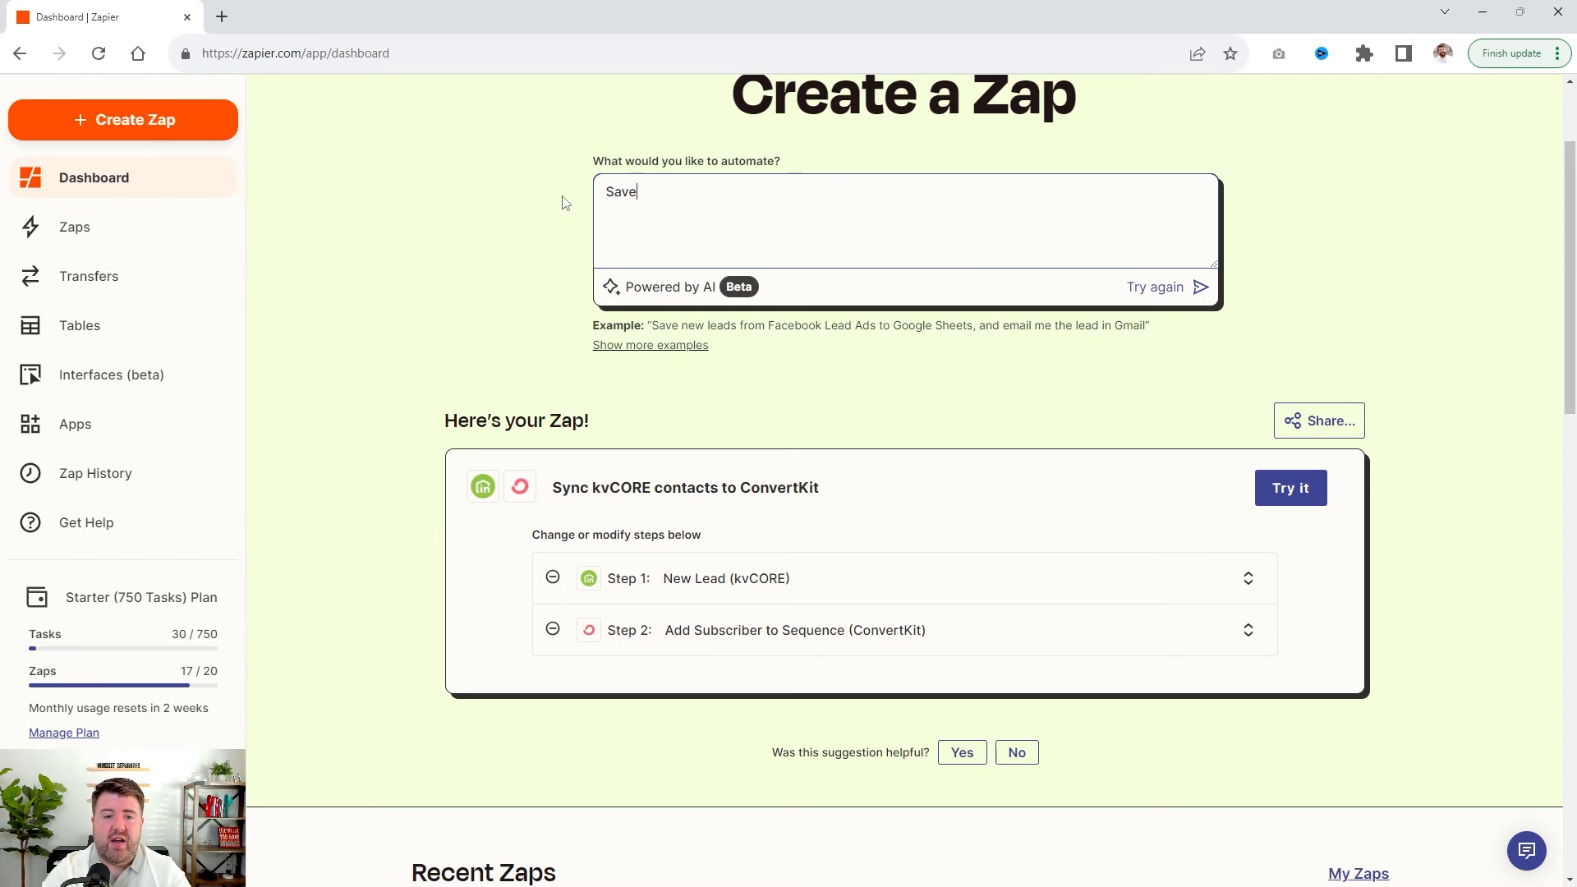
text( new)
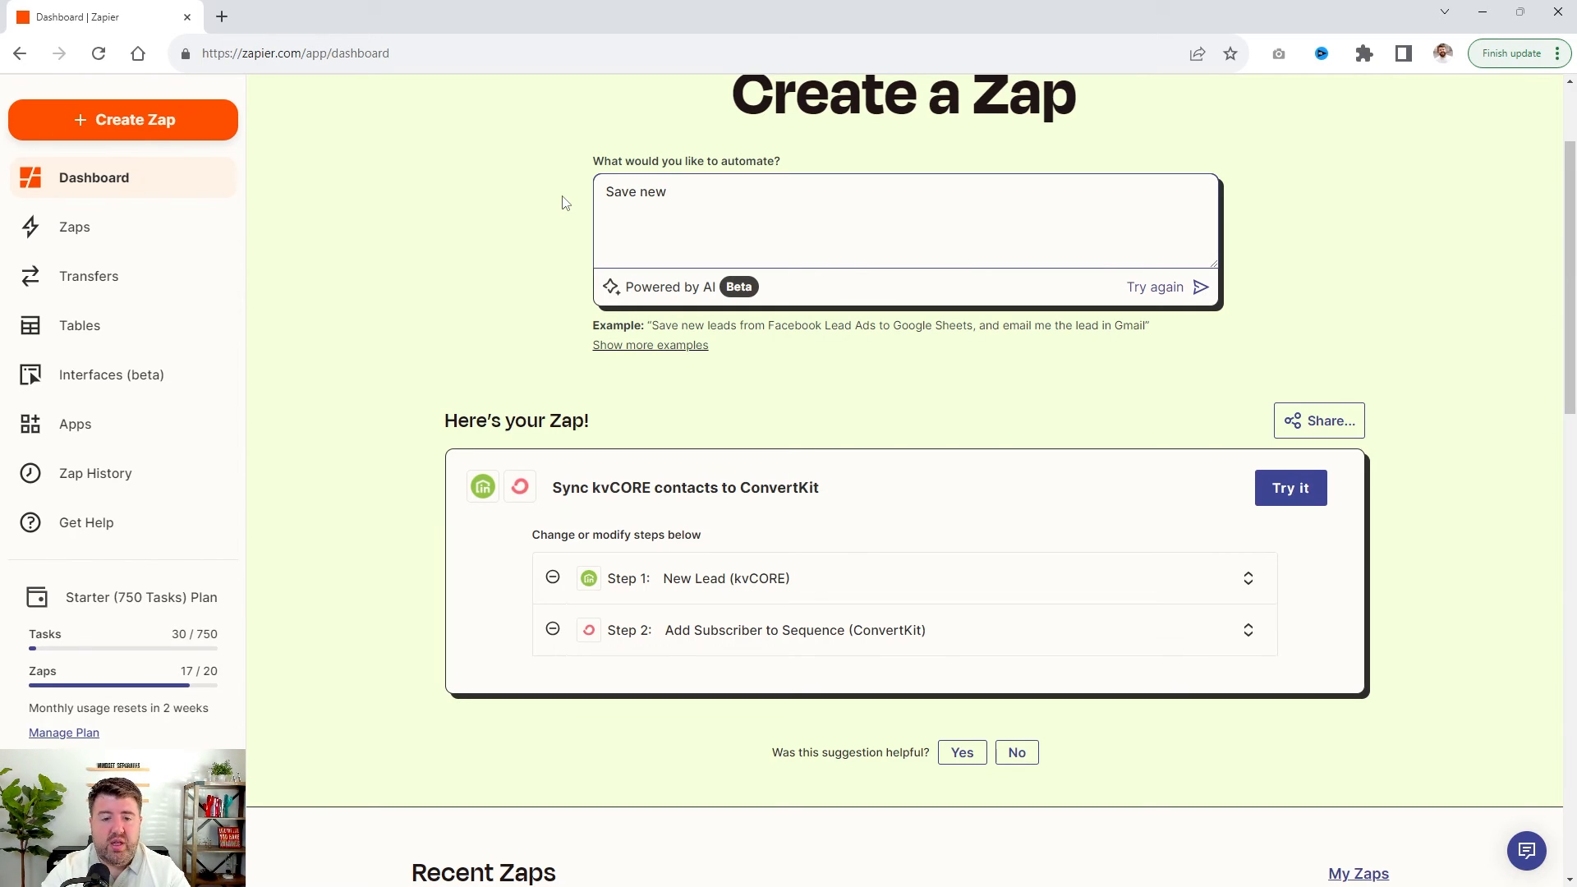
text( easywebinar re)
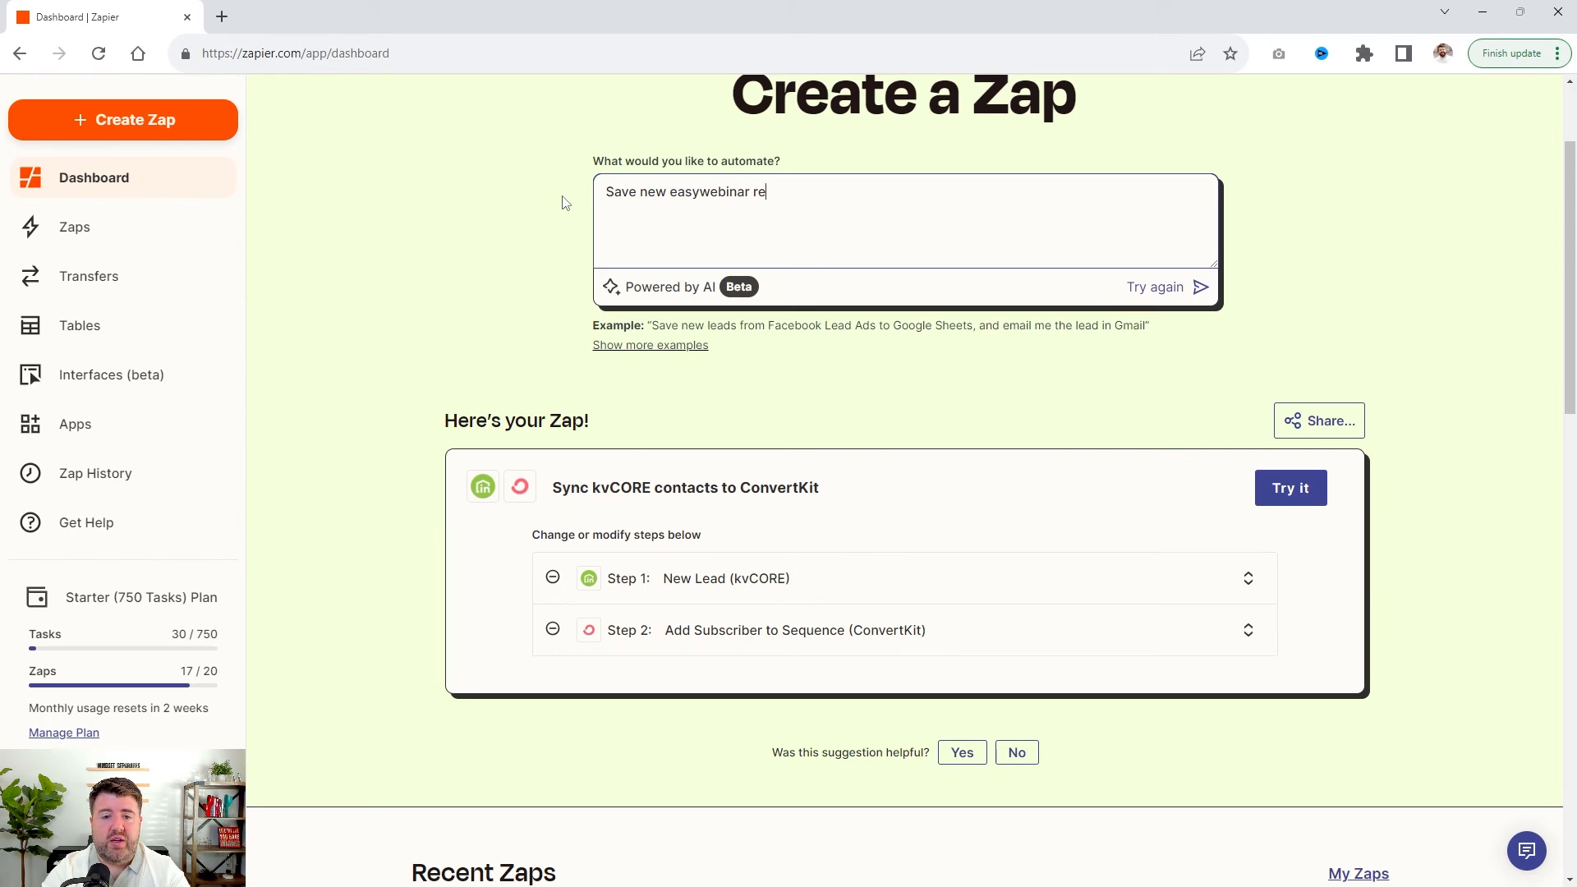
text(gistratio)
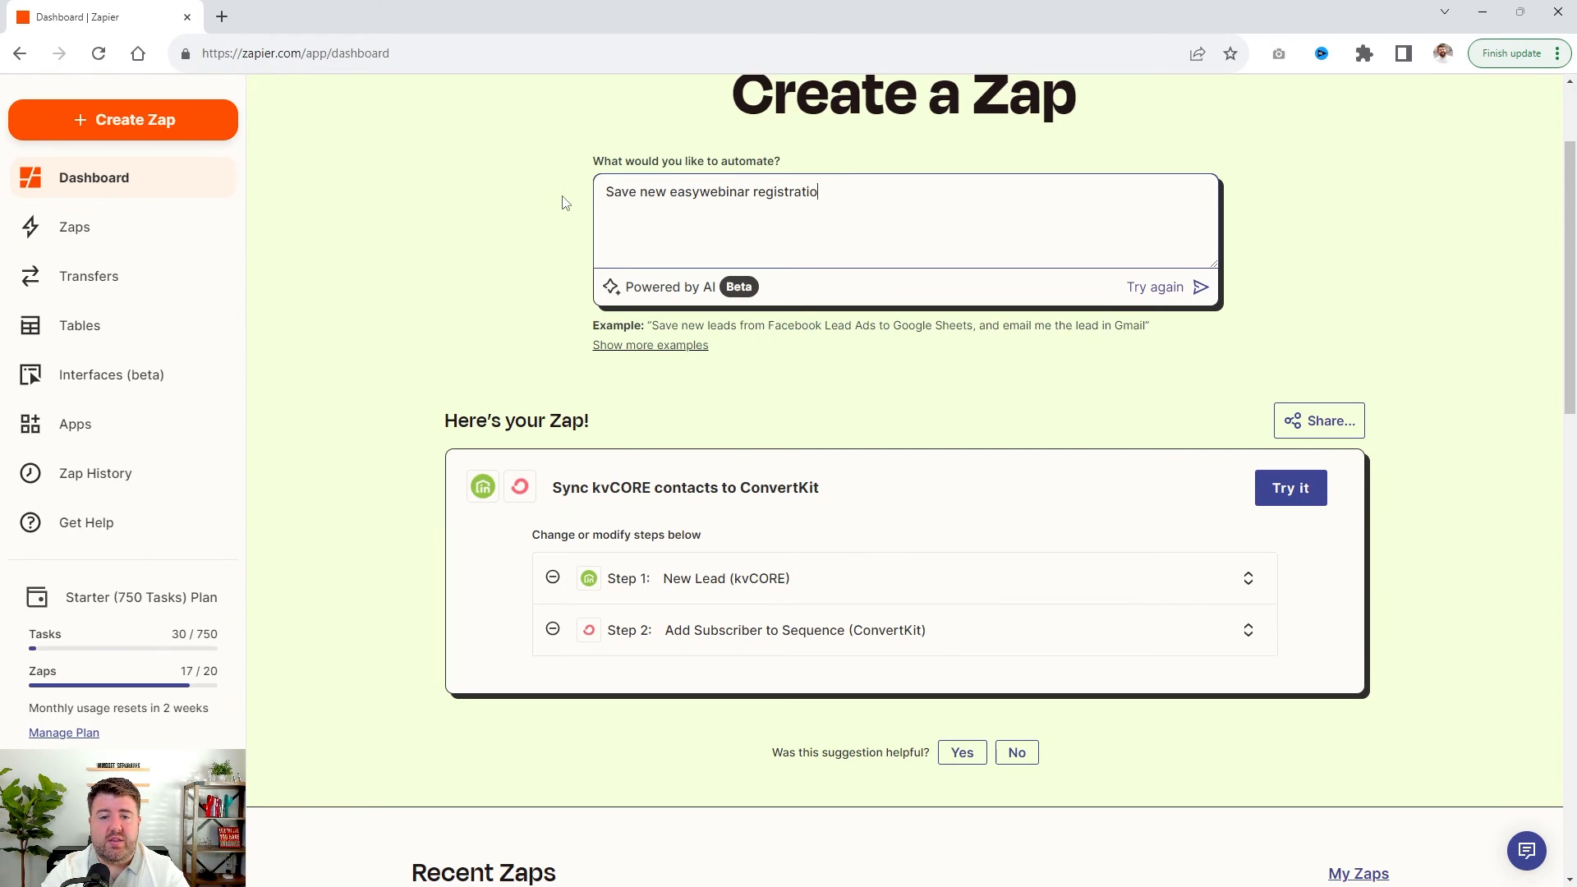
text(n in kv)
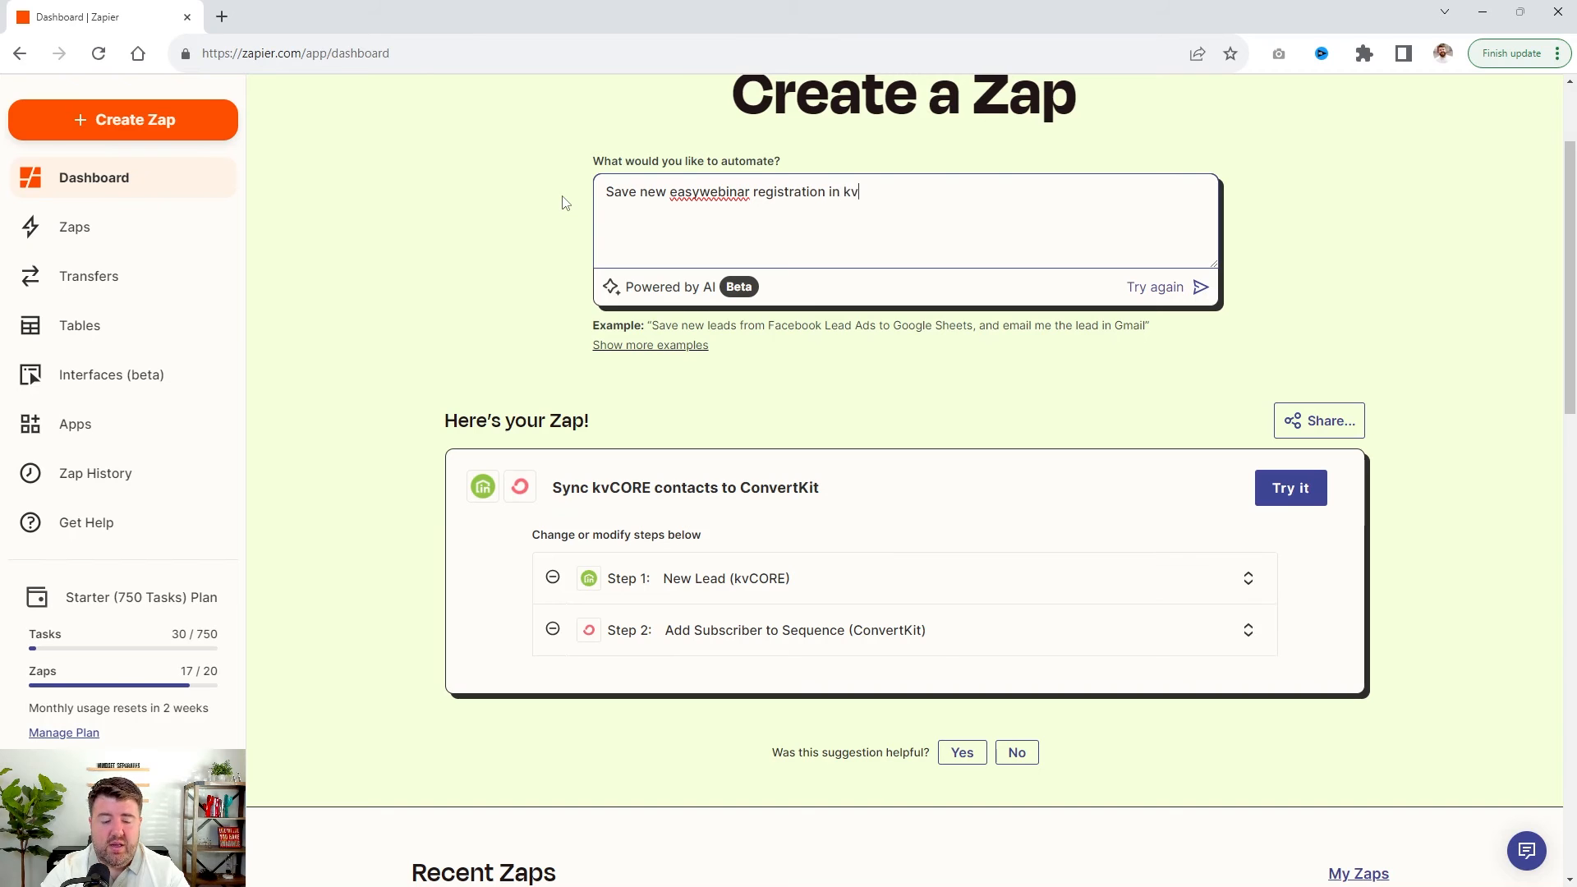
text(CORE)
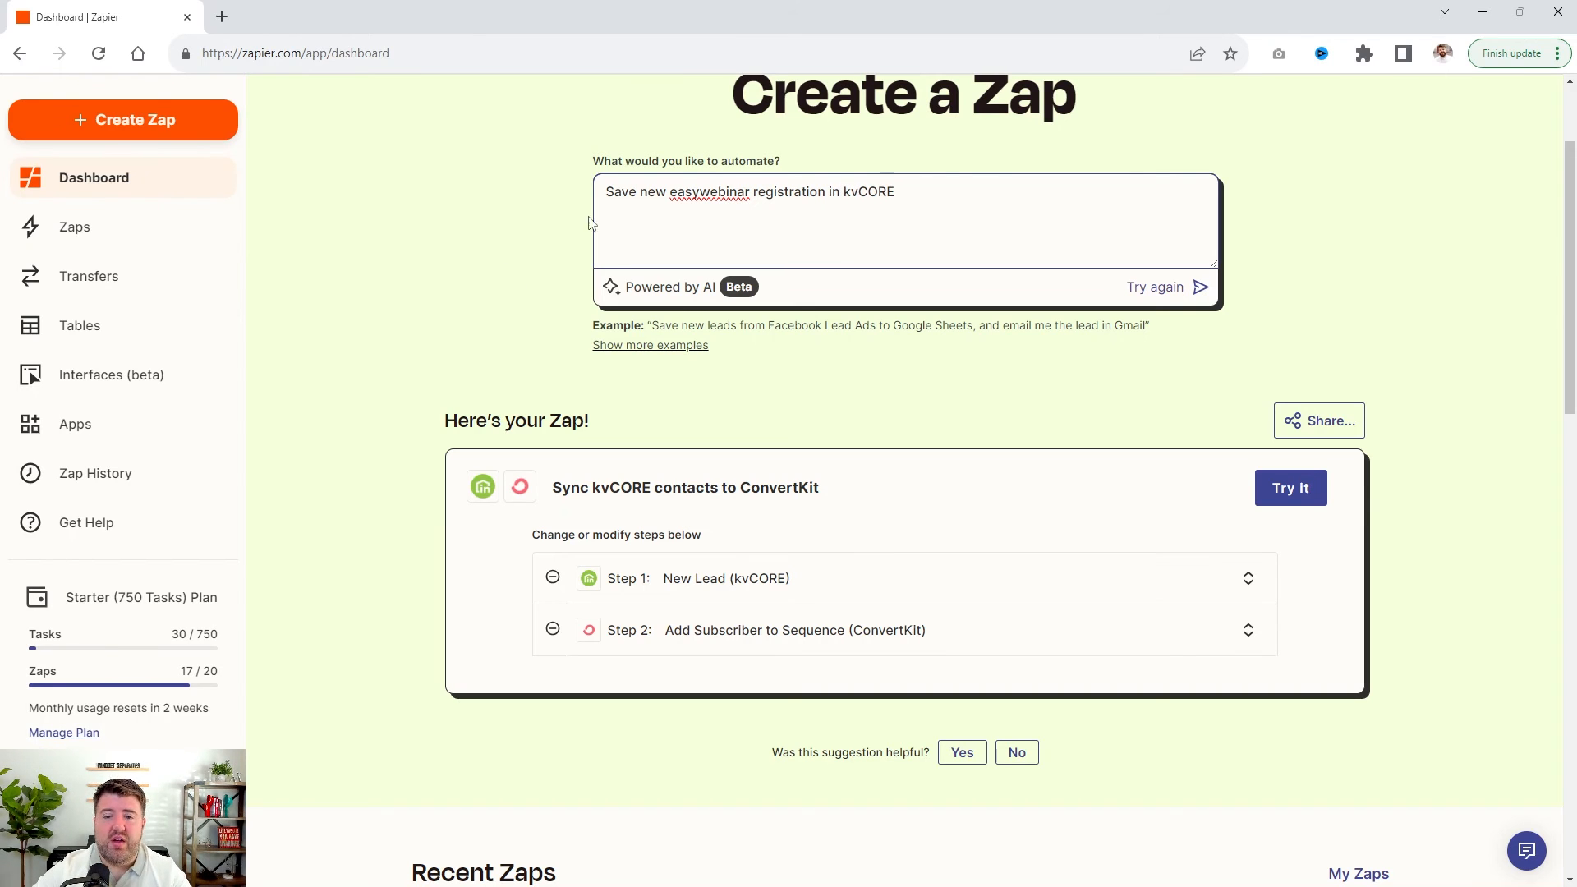
click(1201, 288)
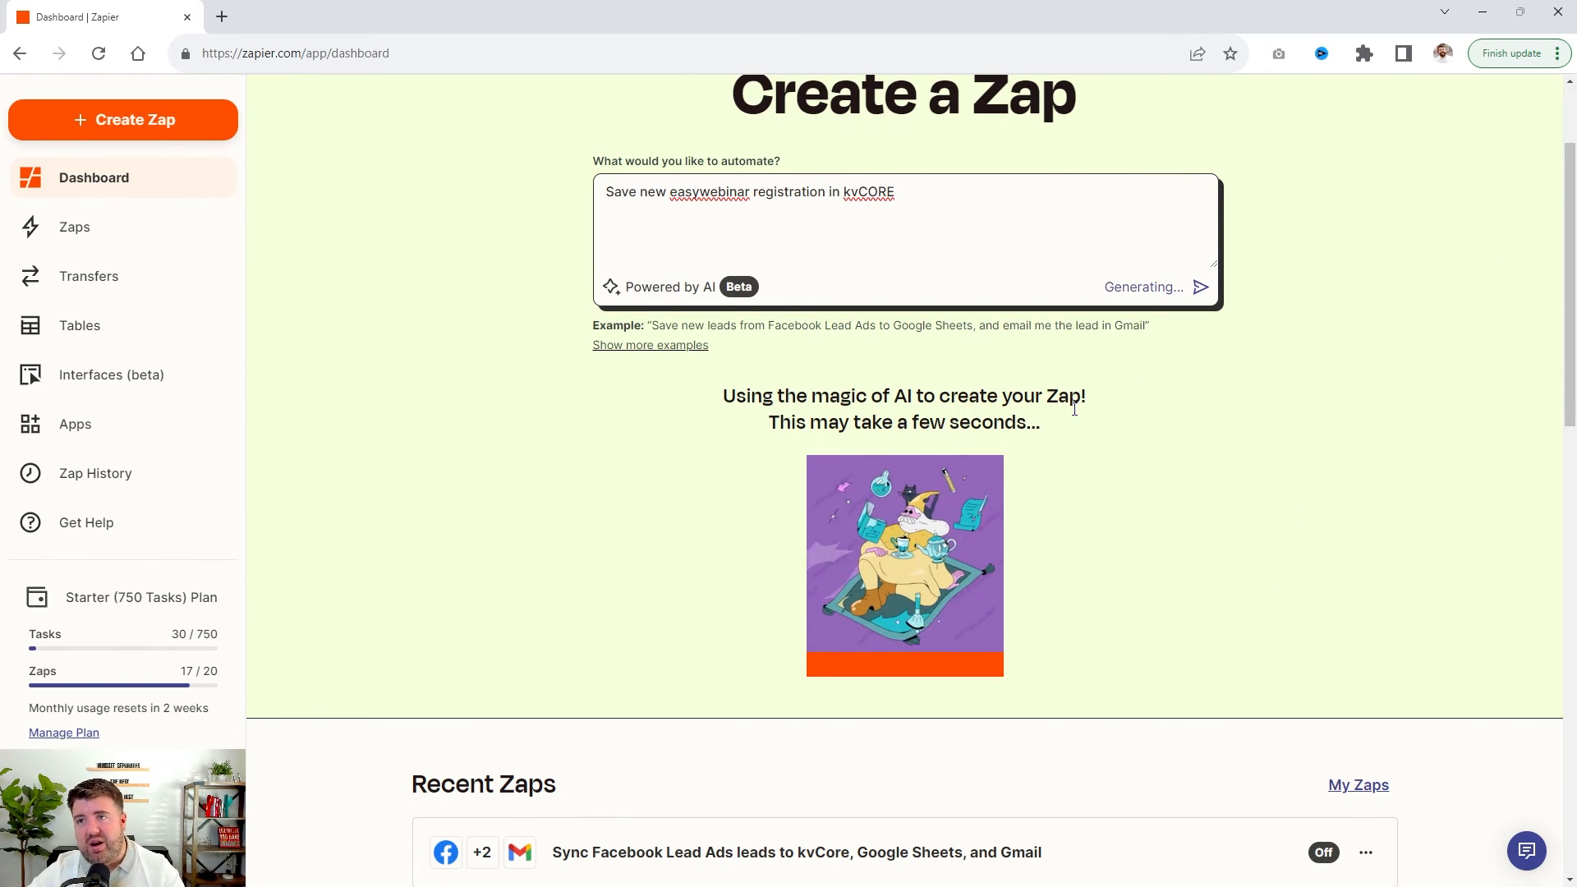
Step: Check the alternative triggers for Step 1 of the EasyWebinar Zap, keeping New Webinar Registration
mouse_move(1534, 14)
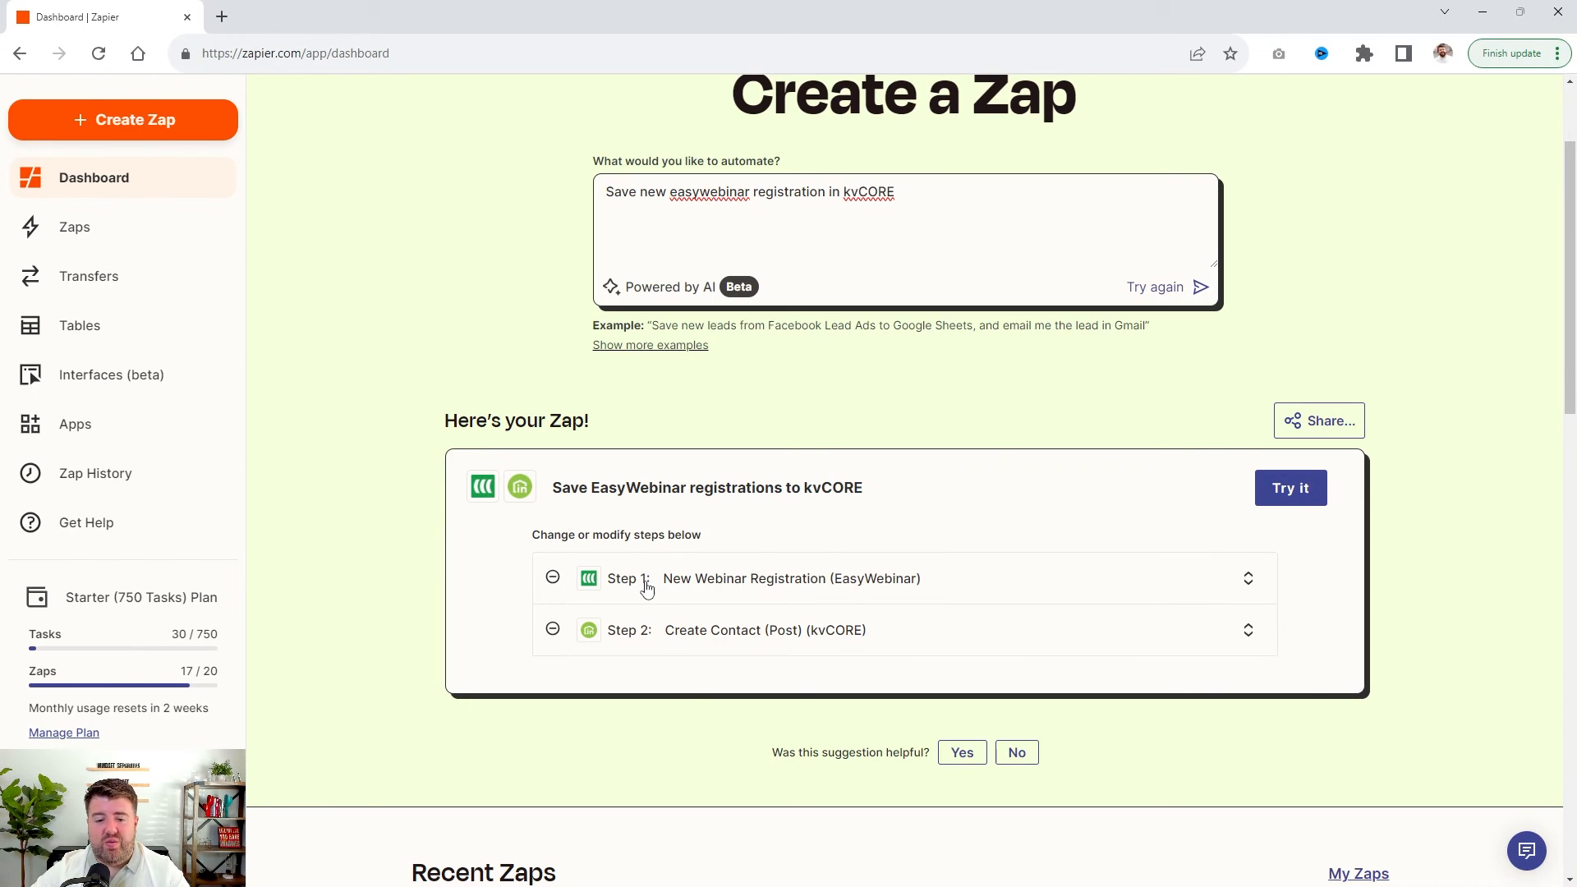
click(1076, 582)
click(754, 642)
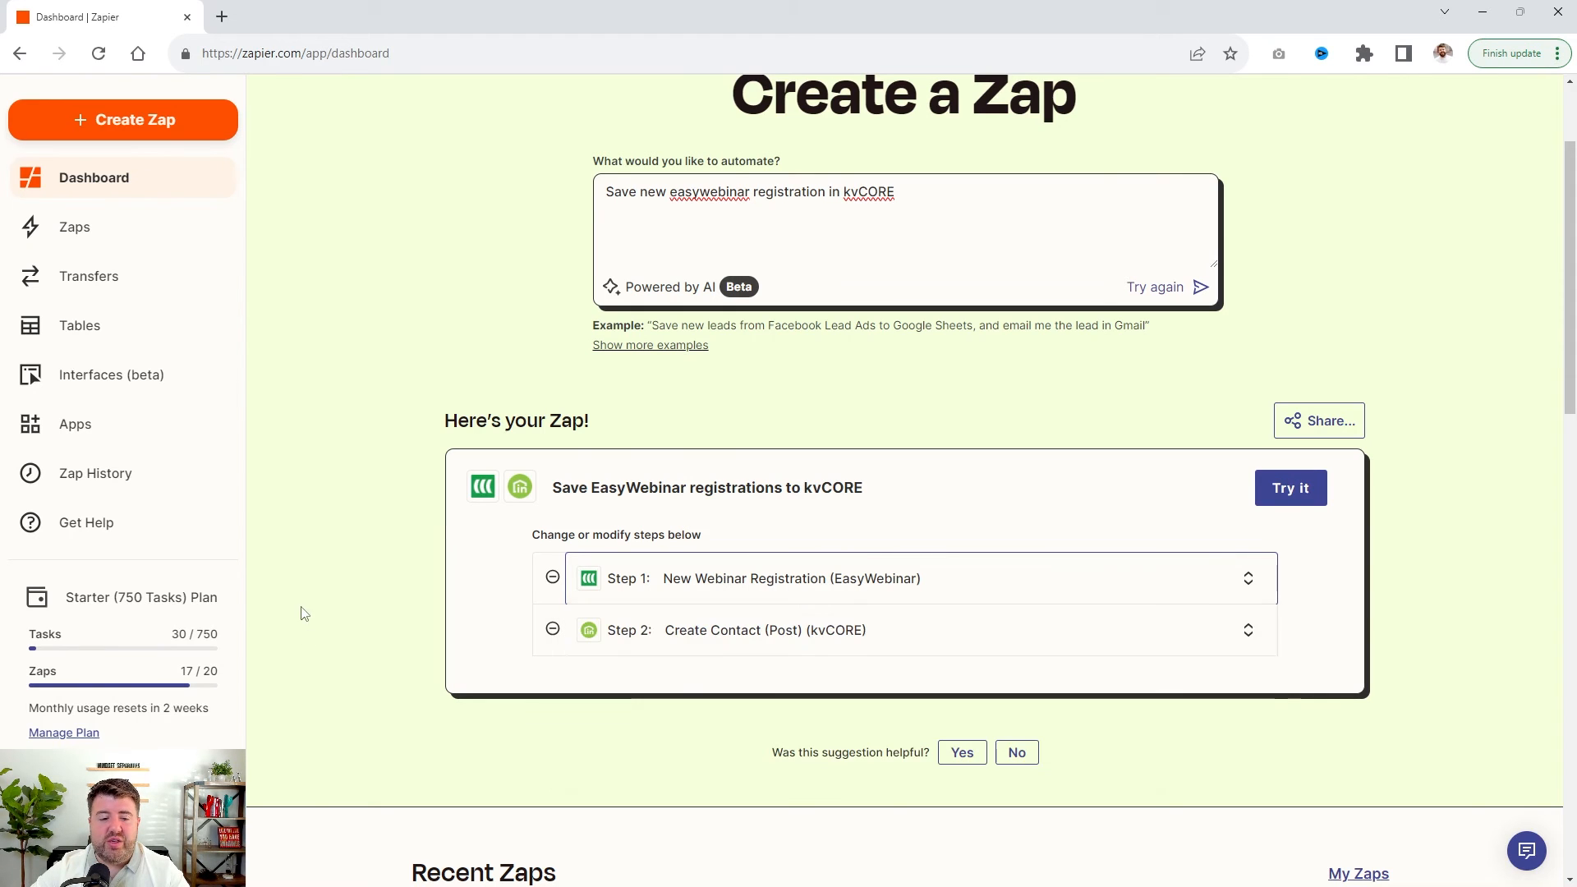